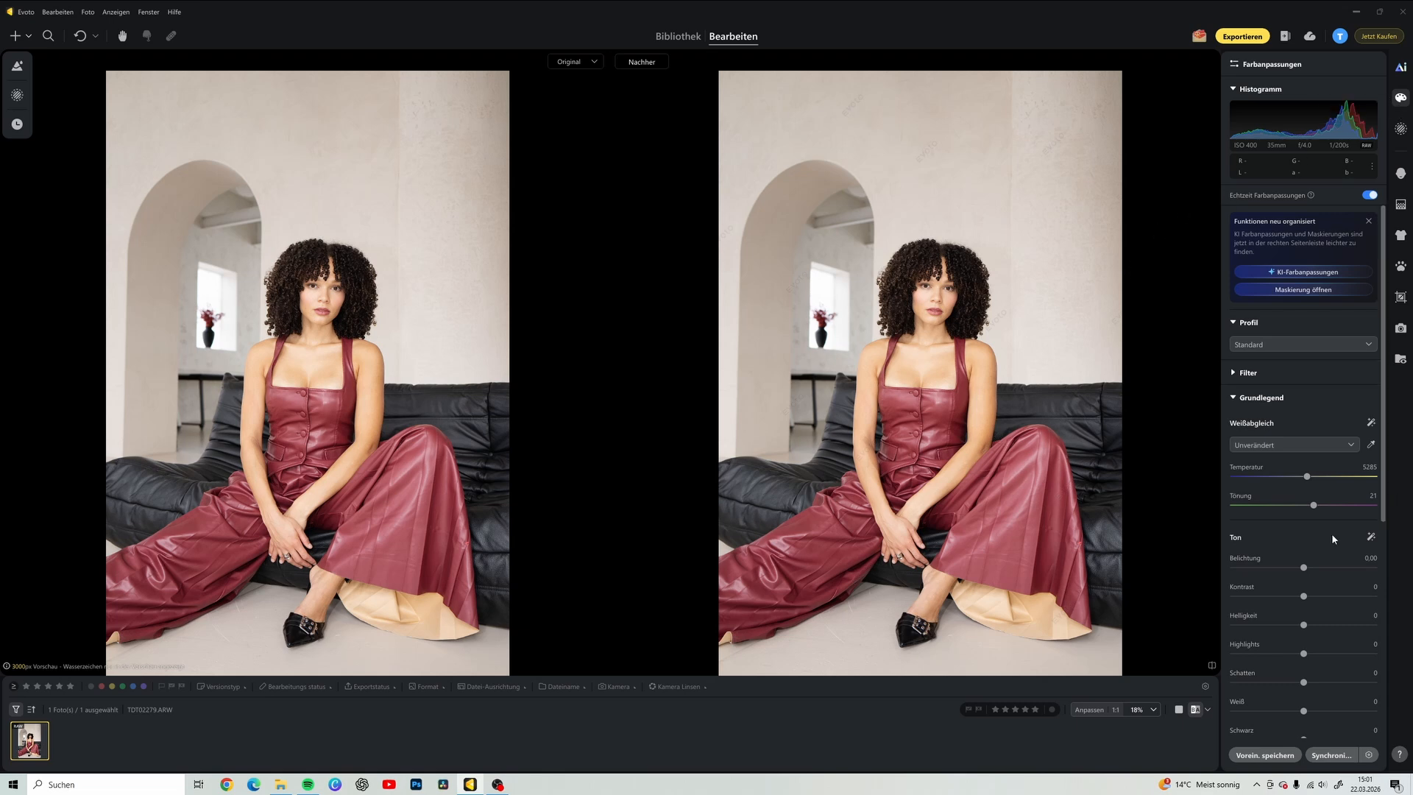
Apply the saved "clean editorial" preset to the portrait and reduce its strength to 68.
left_click(19, 69)
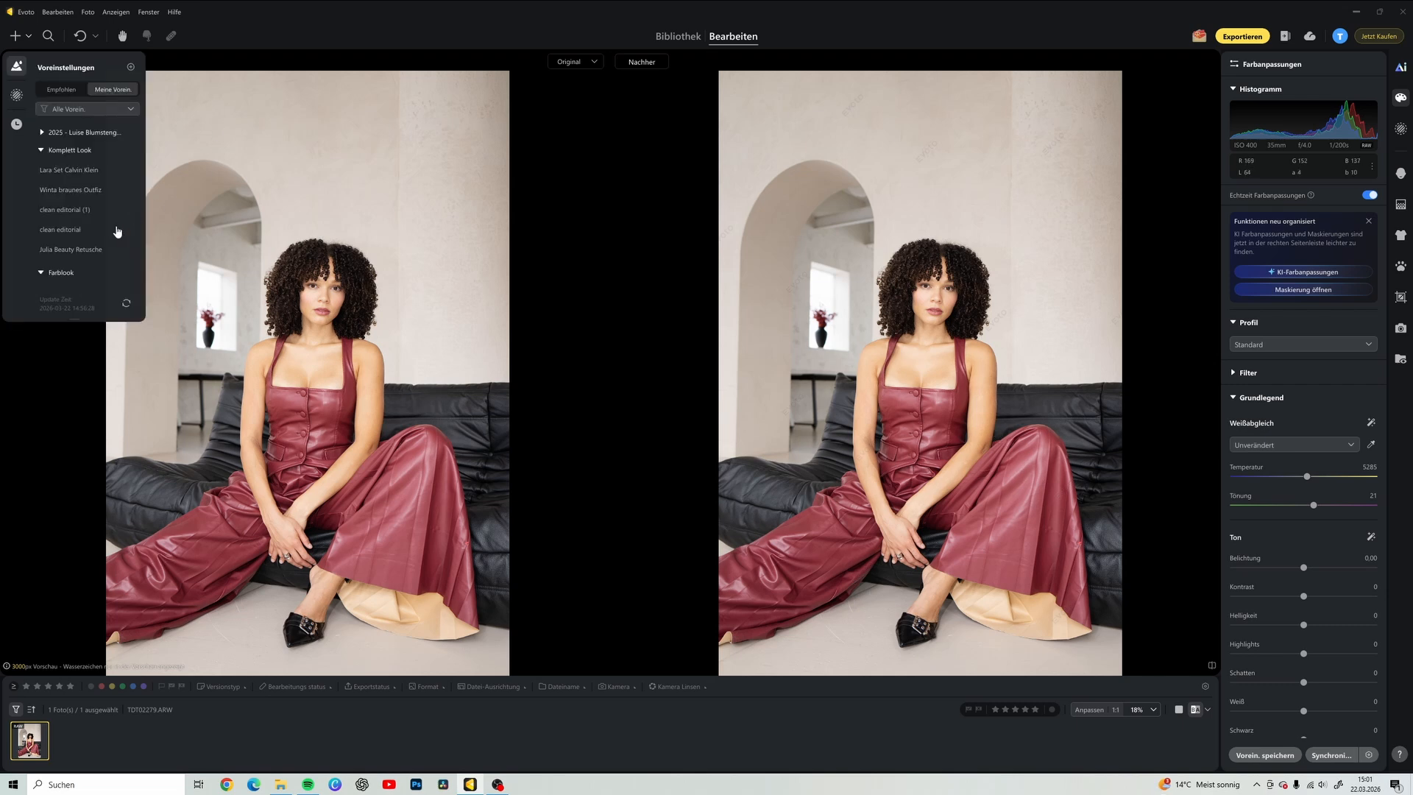
left_click(68, 230)
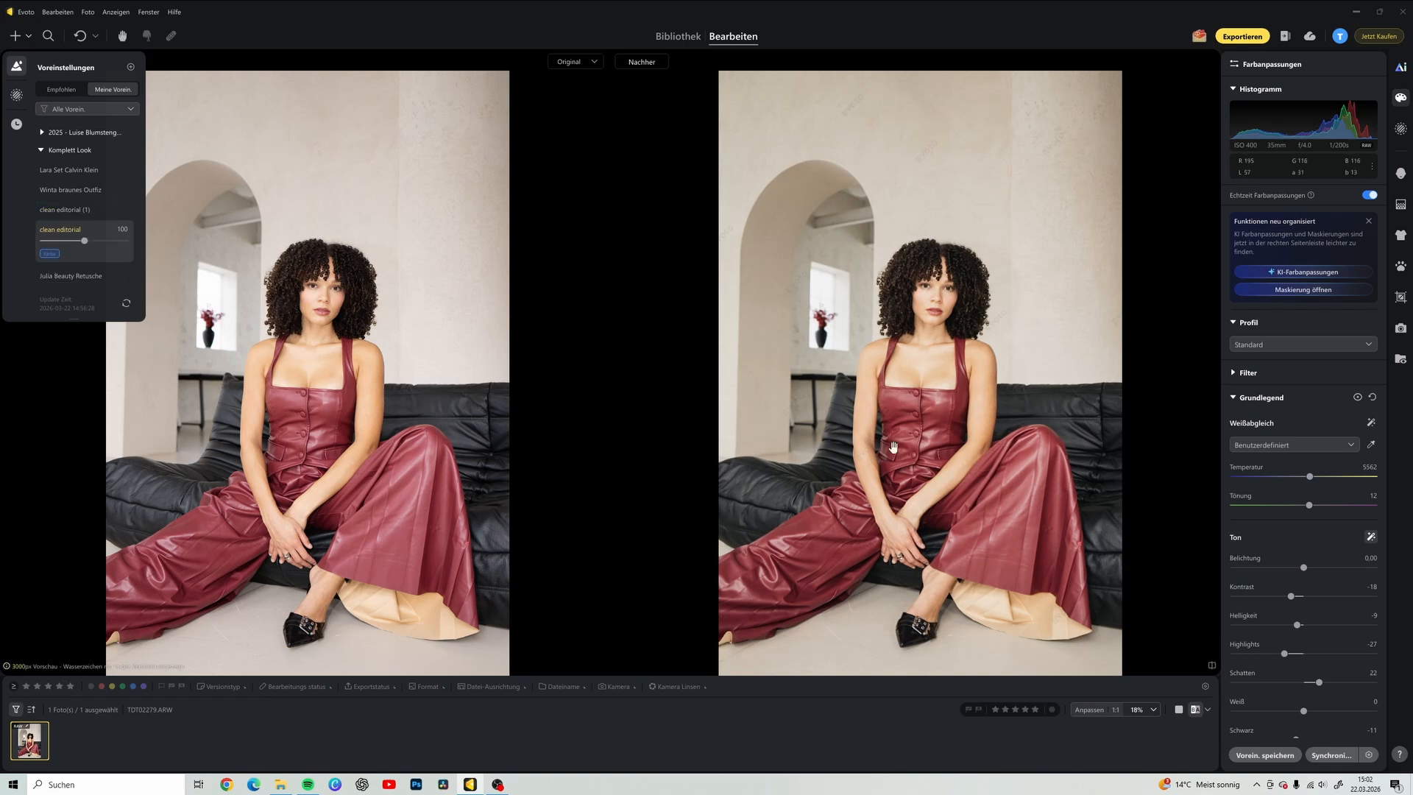
scroll(988, 391, "up", 3)
left_click_drag(822, 290, 834, 372)
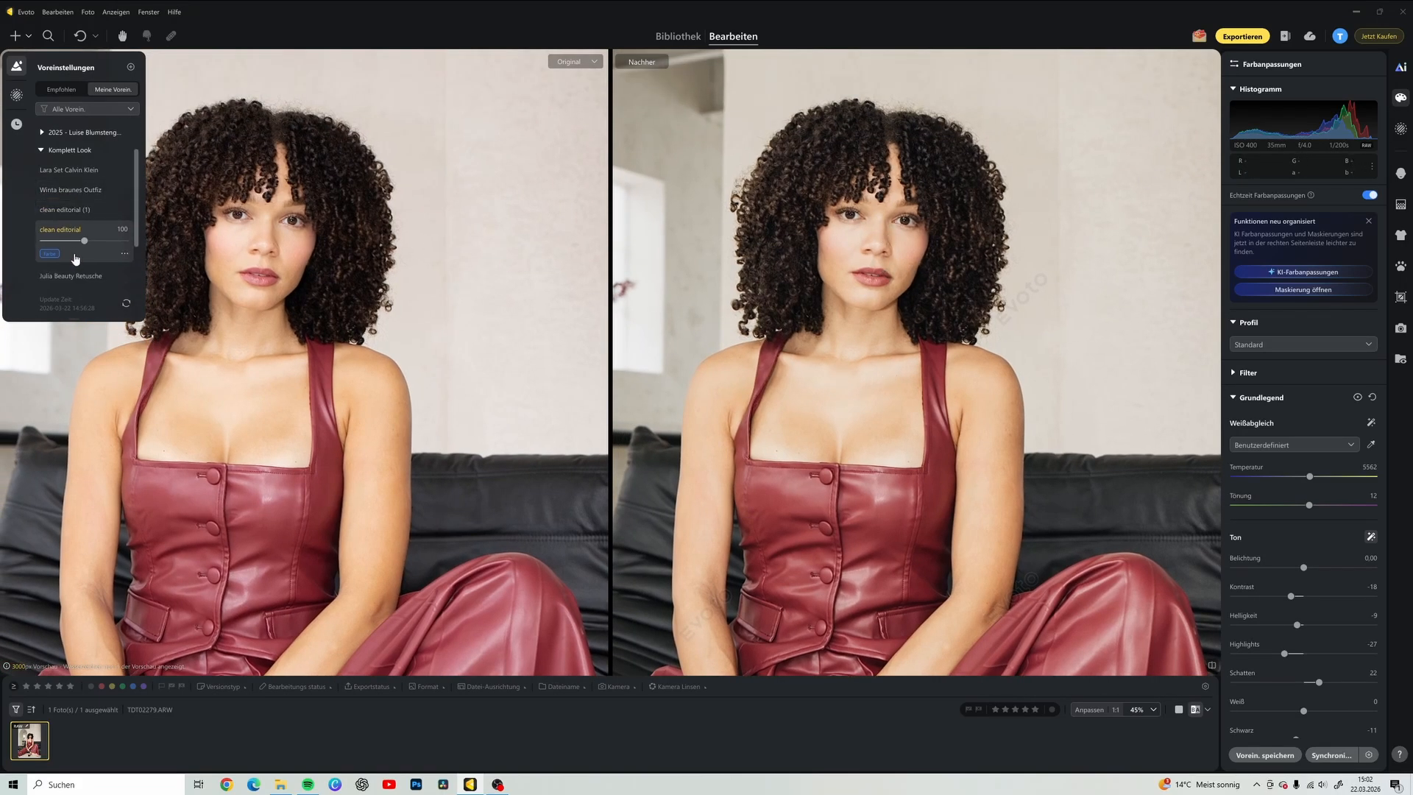
left_click_drag(83, 242, 73, 247)
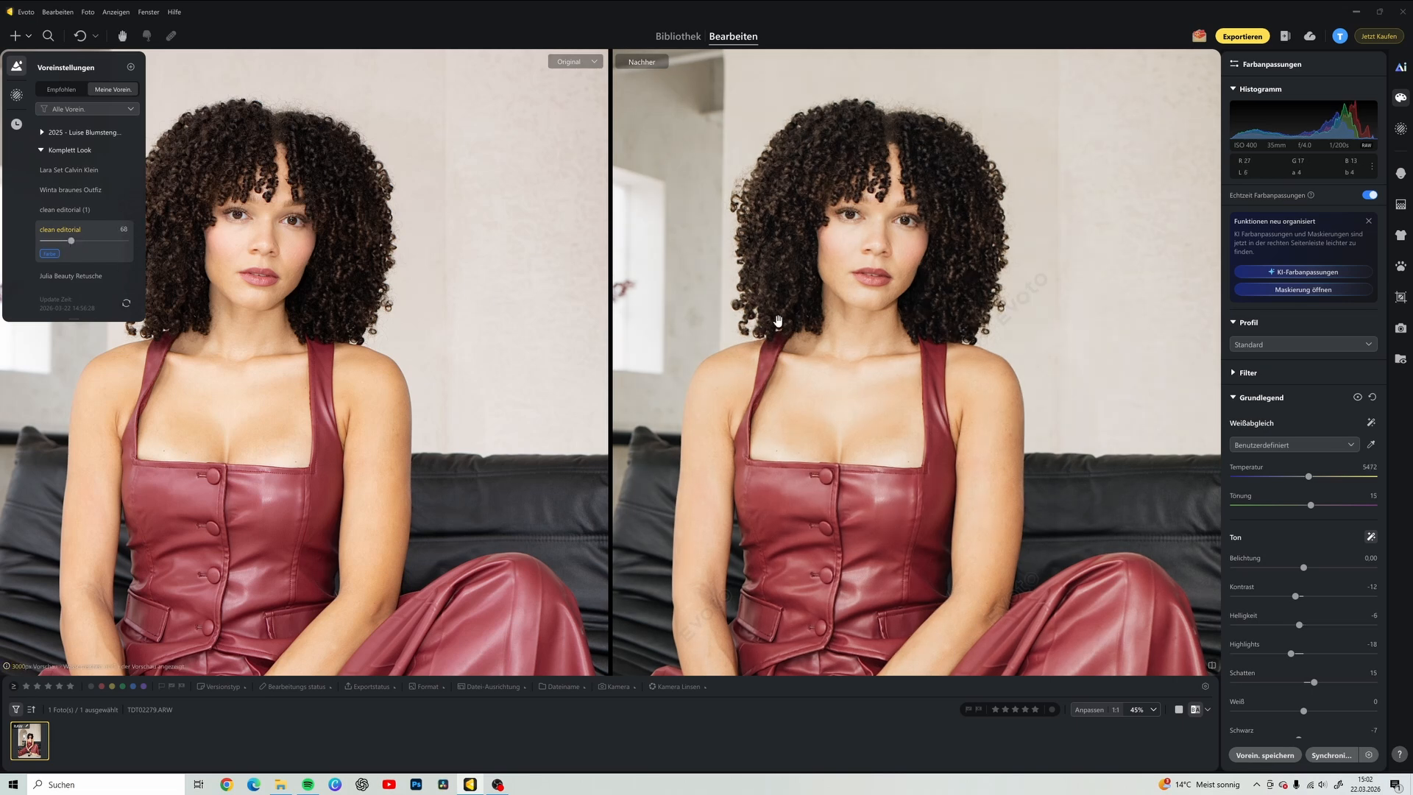
left_click(932, 366)
scroll(933, 364, "down", 2)
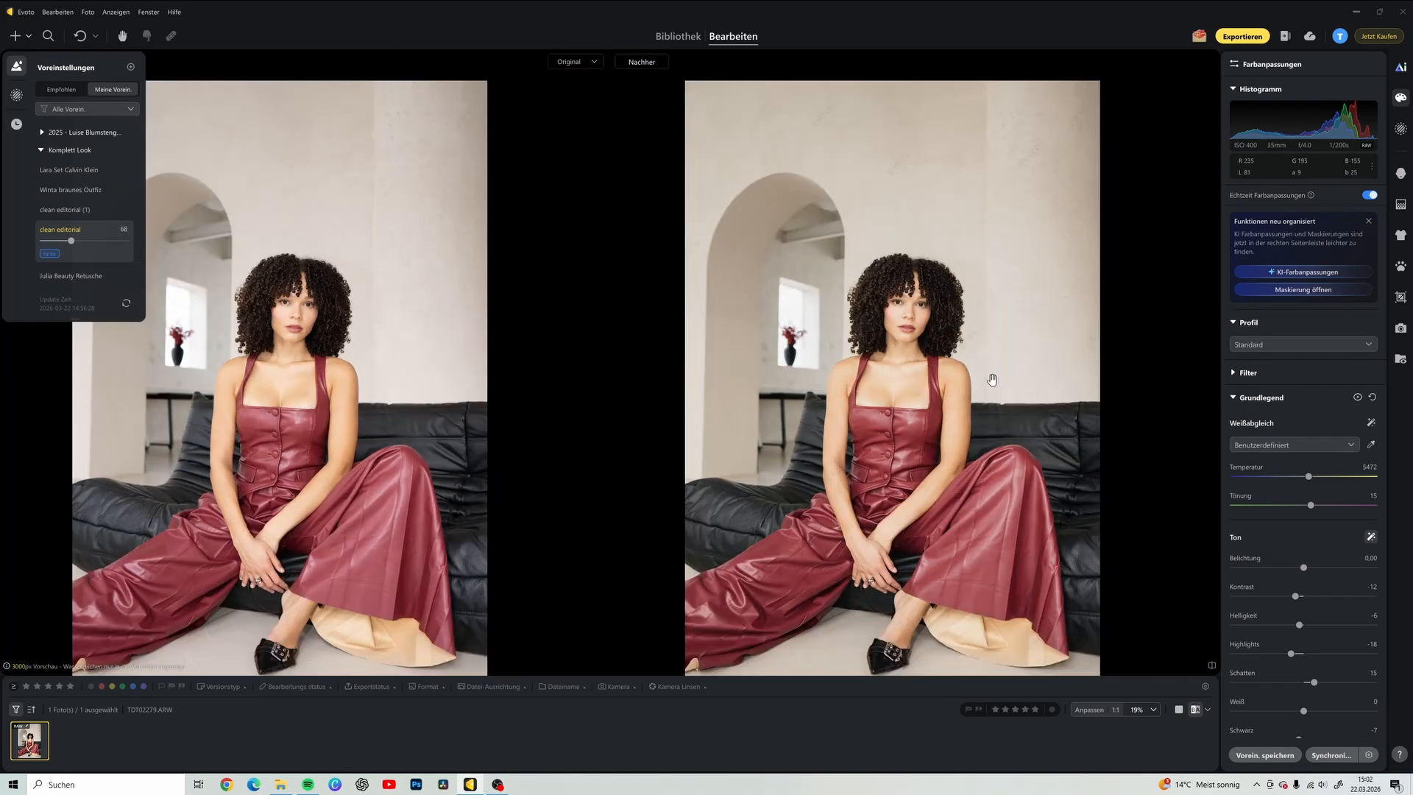
Sample the white balance from the wall behind the model, then warm the colour temperature to 5293.
left_click(1369, 446)
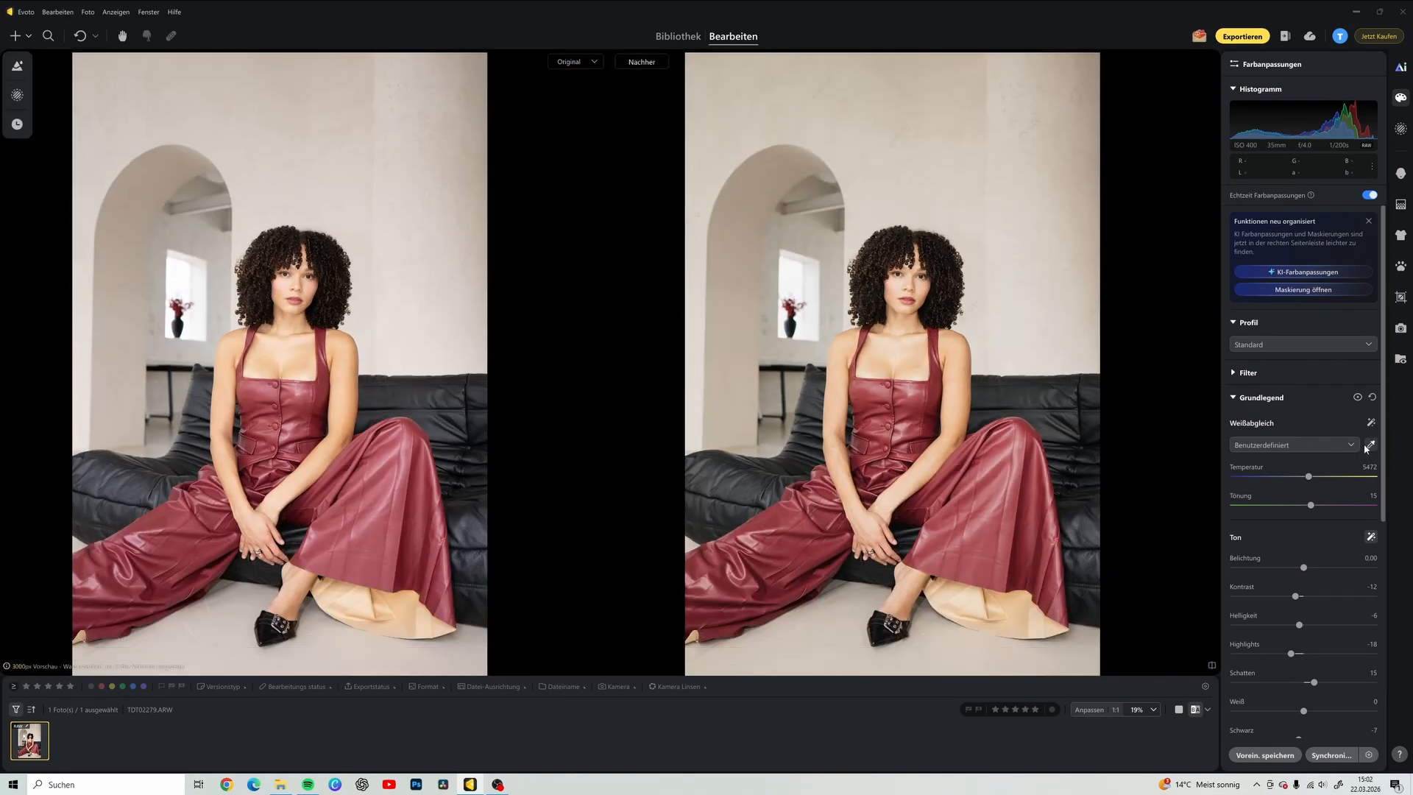
left_click(920, 170)
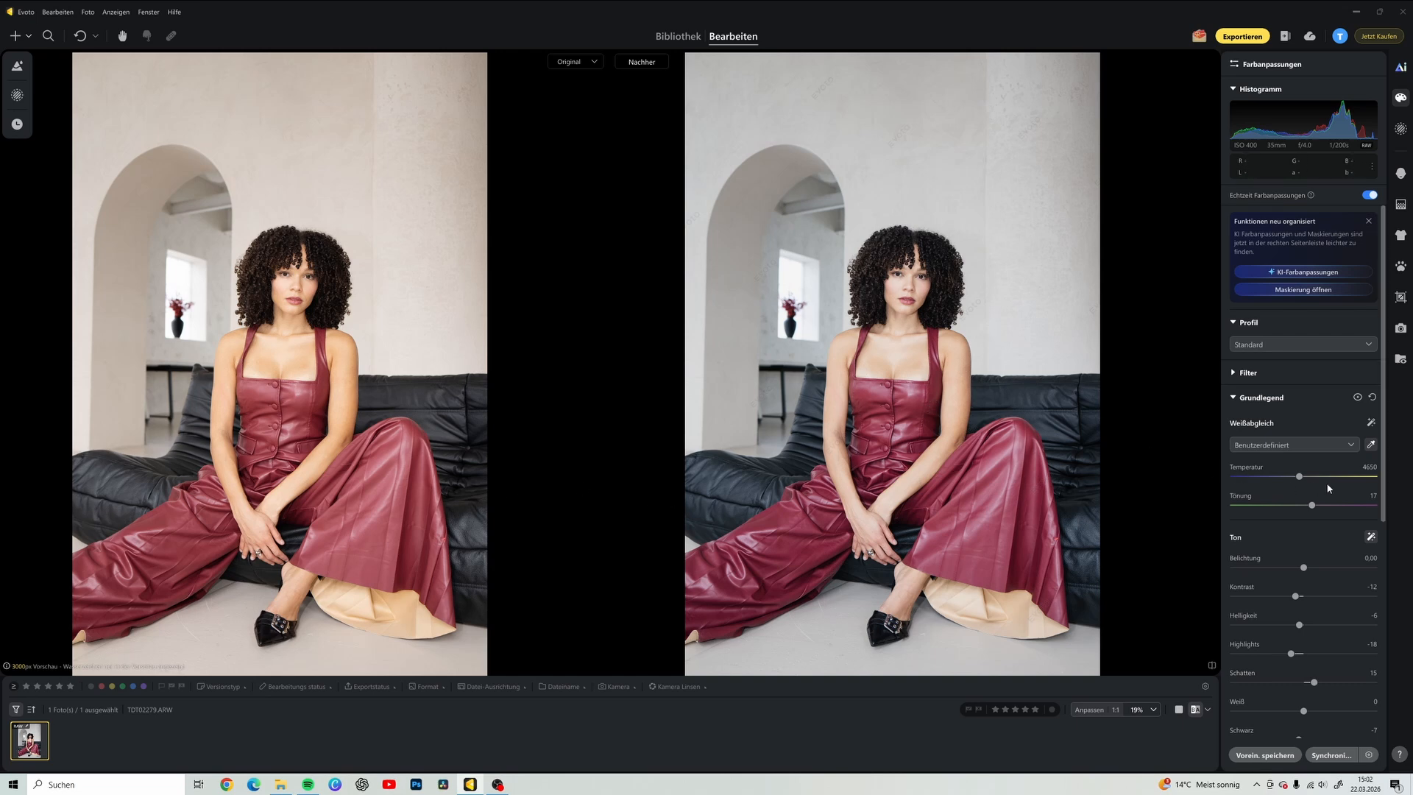
left_click_drag(1300, 477, 1309, 479)
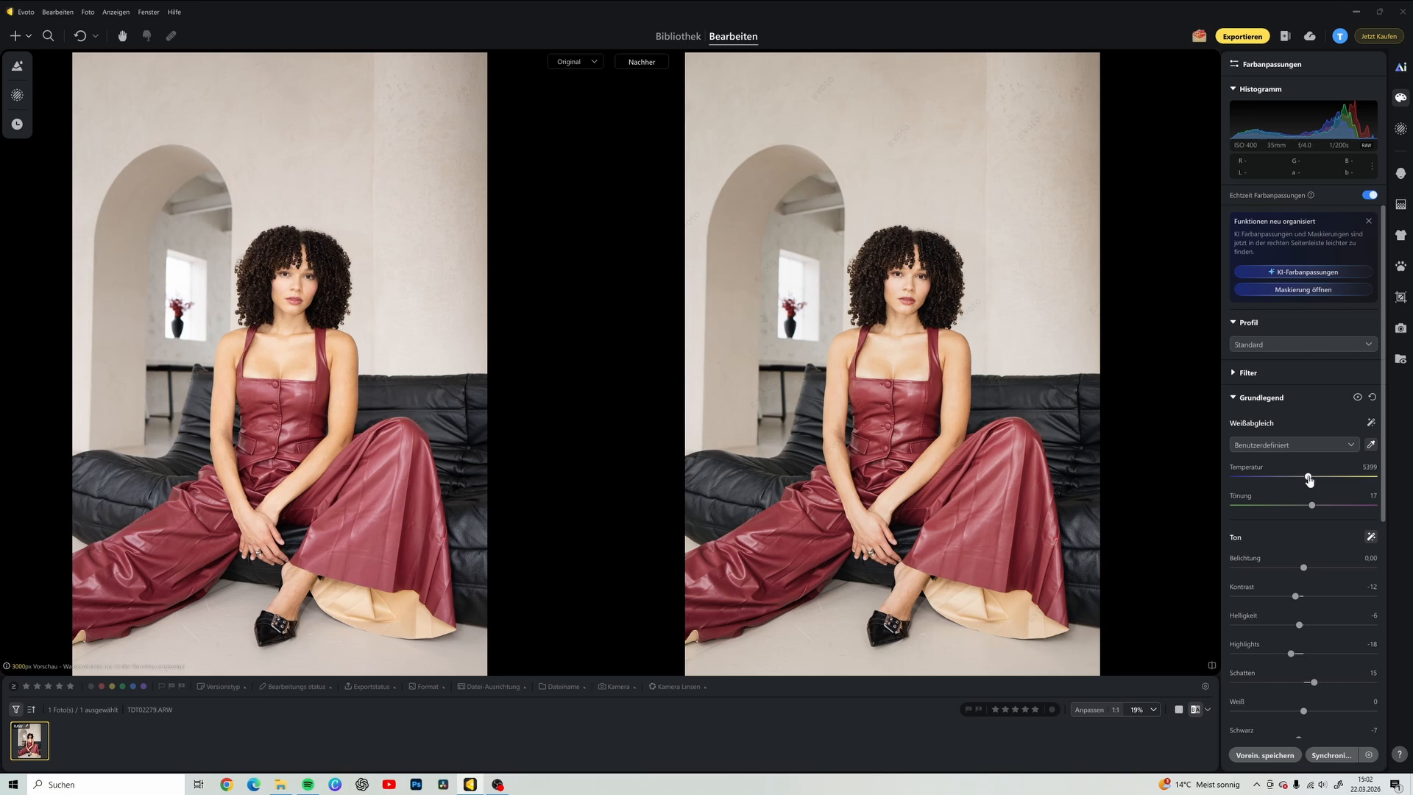
left_click_drag(1309, 480, 1309, 480)
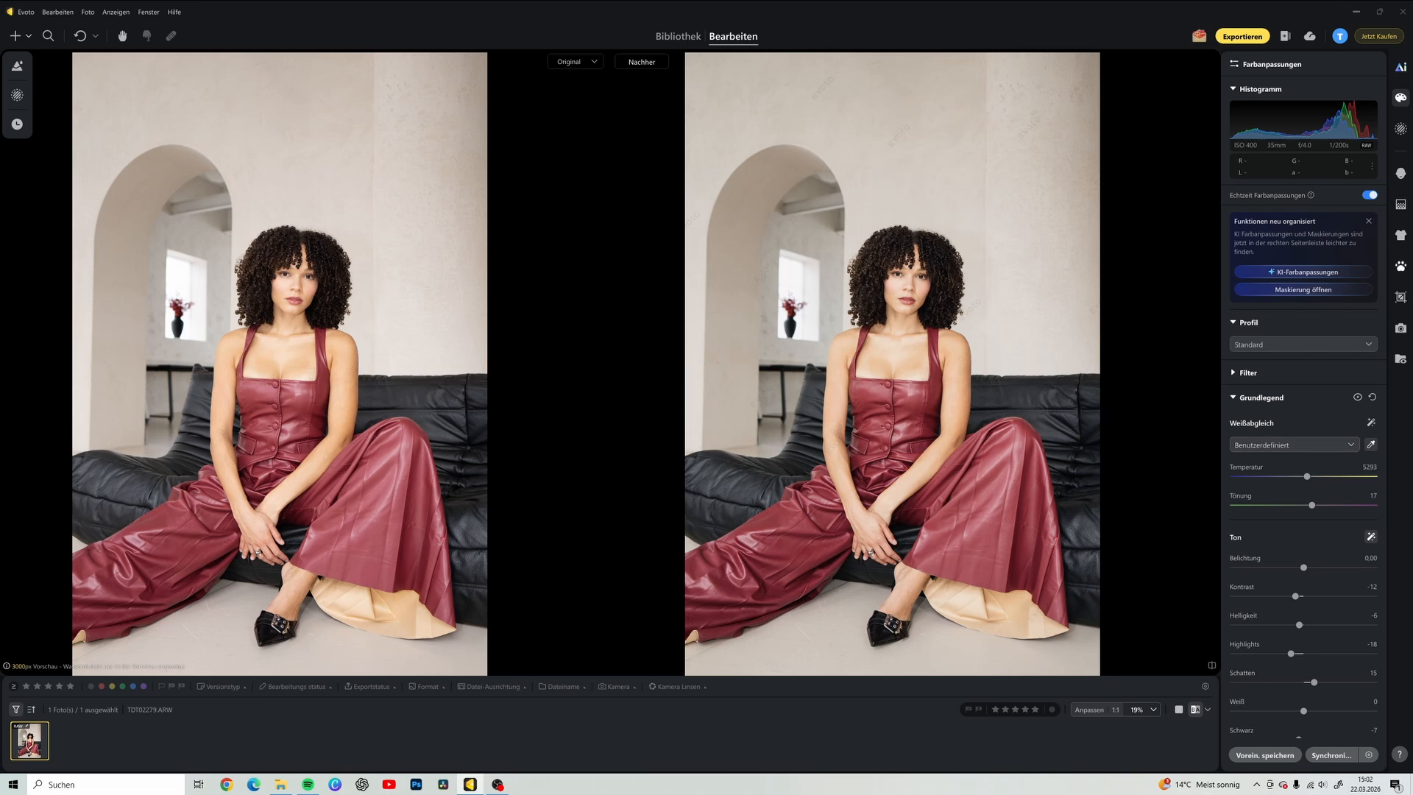
Examine the preset's tone and presence values and the points of its main tone curve.
scroll(1383, 265, "down", 1)
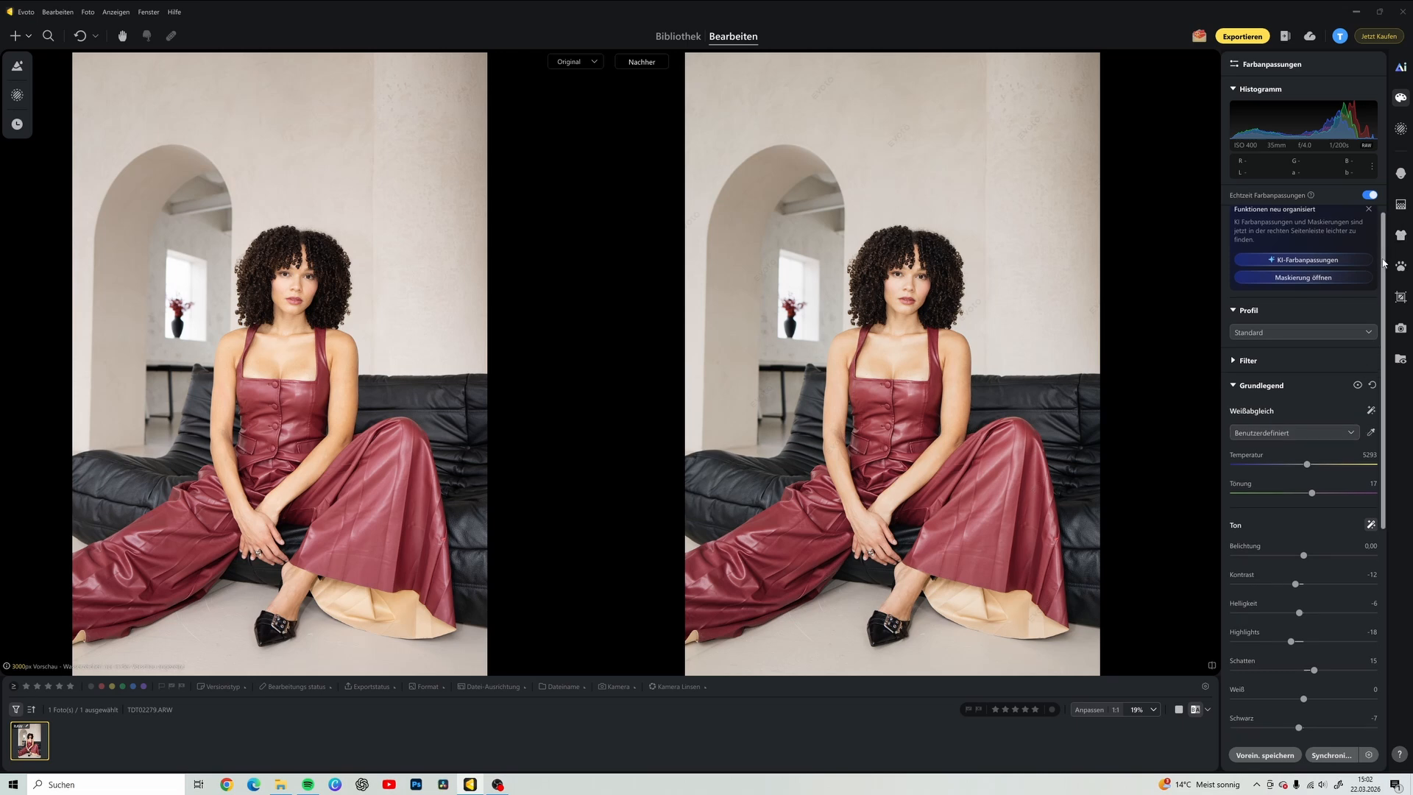
scroll(1383, 269, "down", 1)
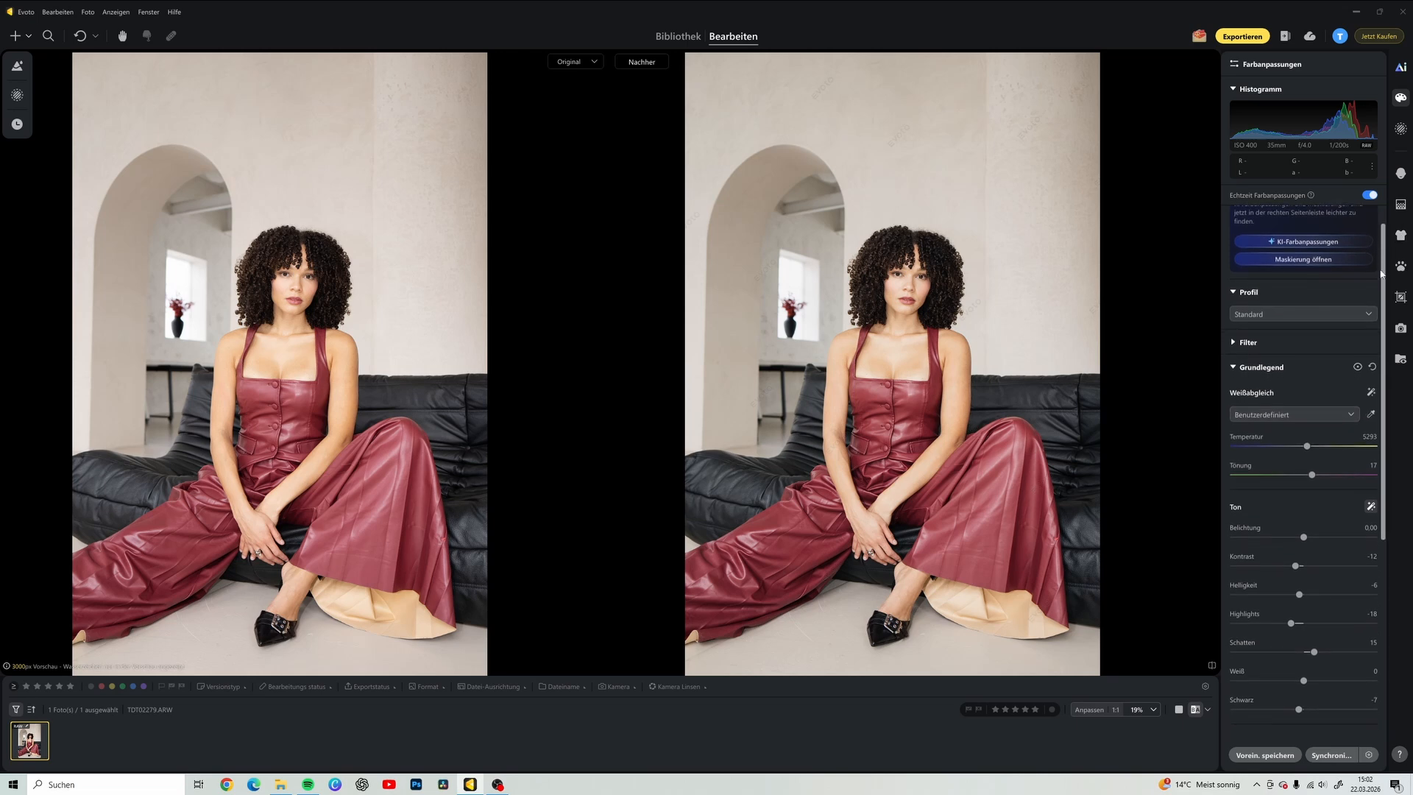
left_click_drag(1379, 278, 1348, 387)
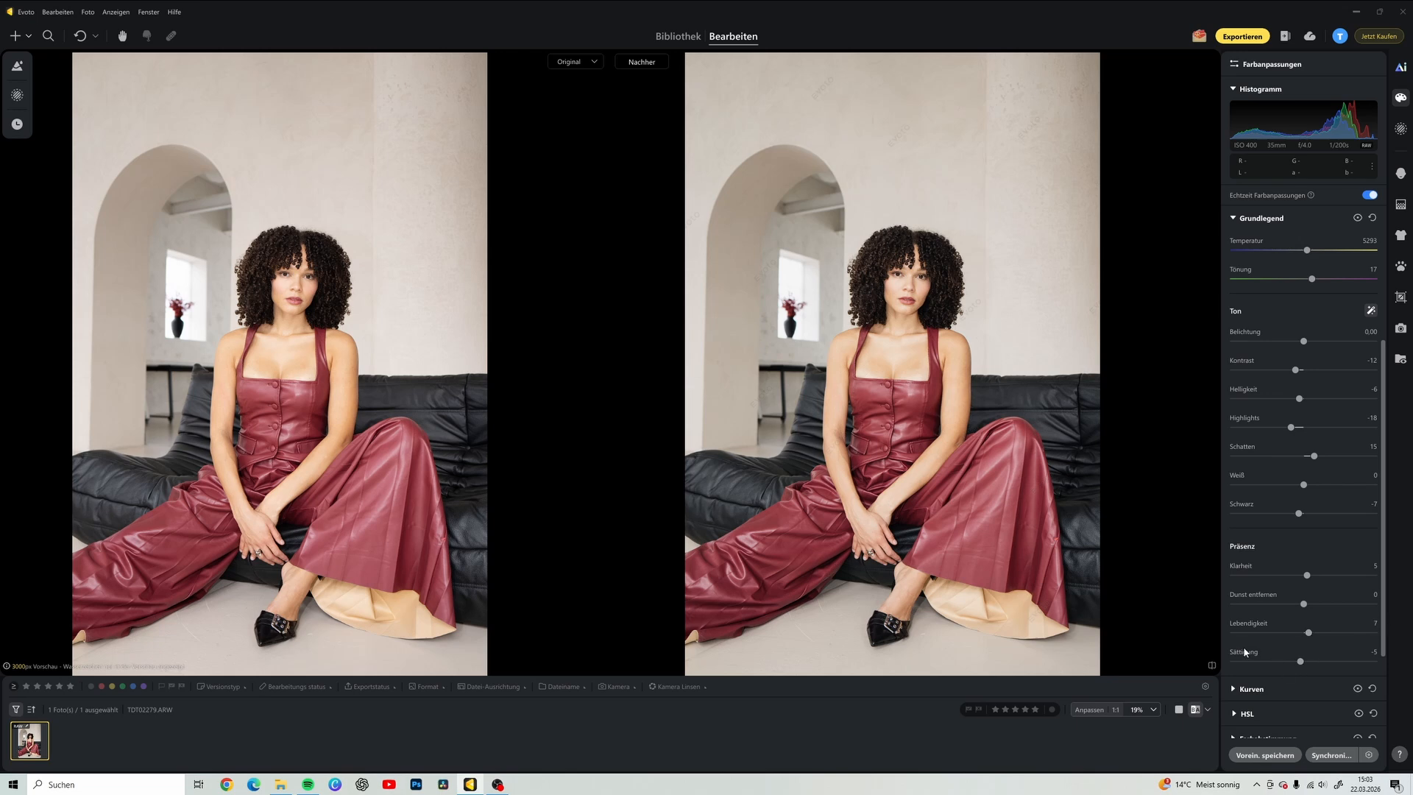
scroll(1295, 589, "down", 4)
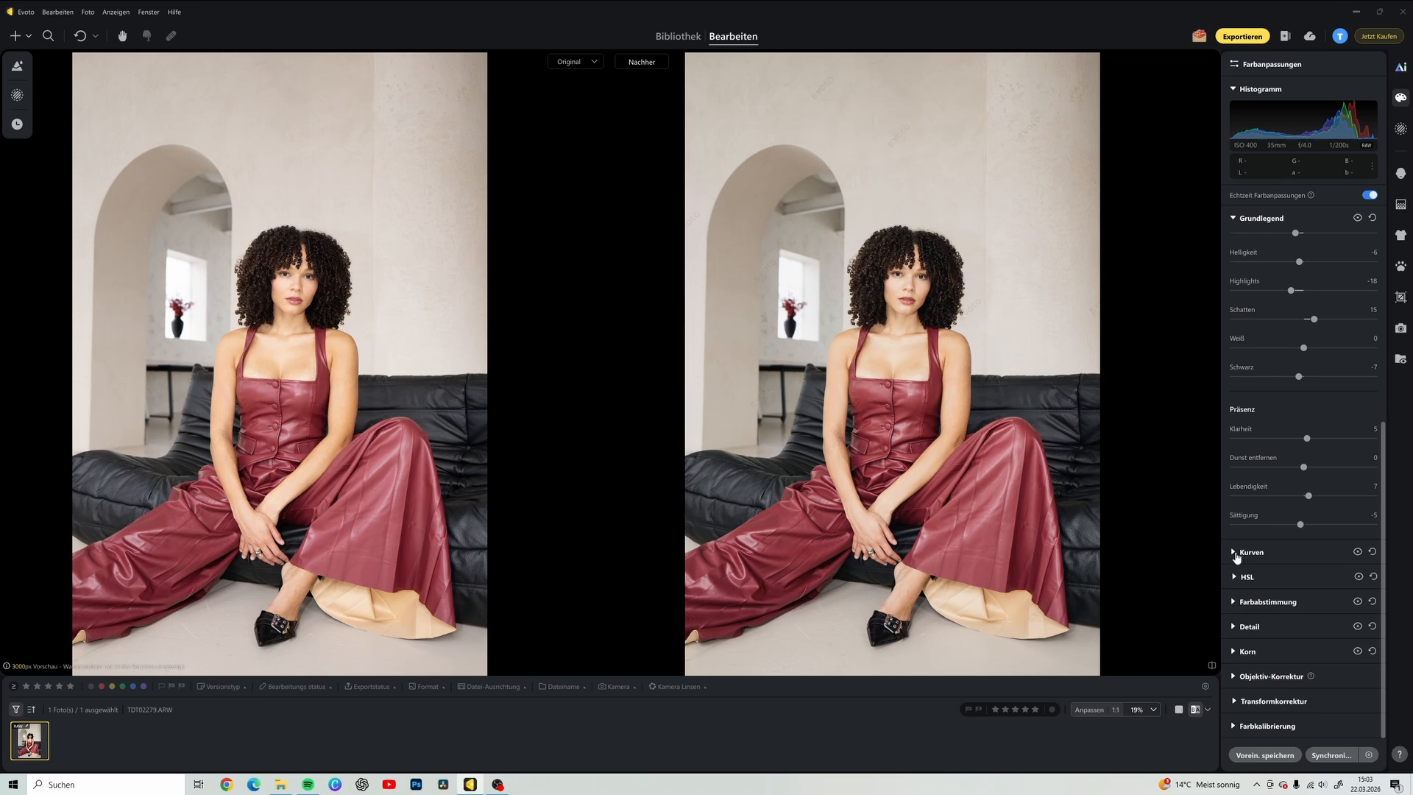
left_click(1235, 552)
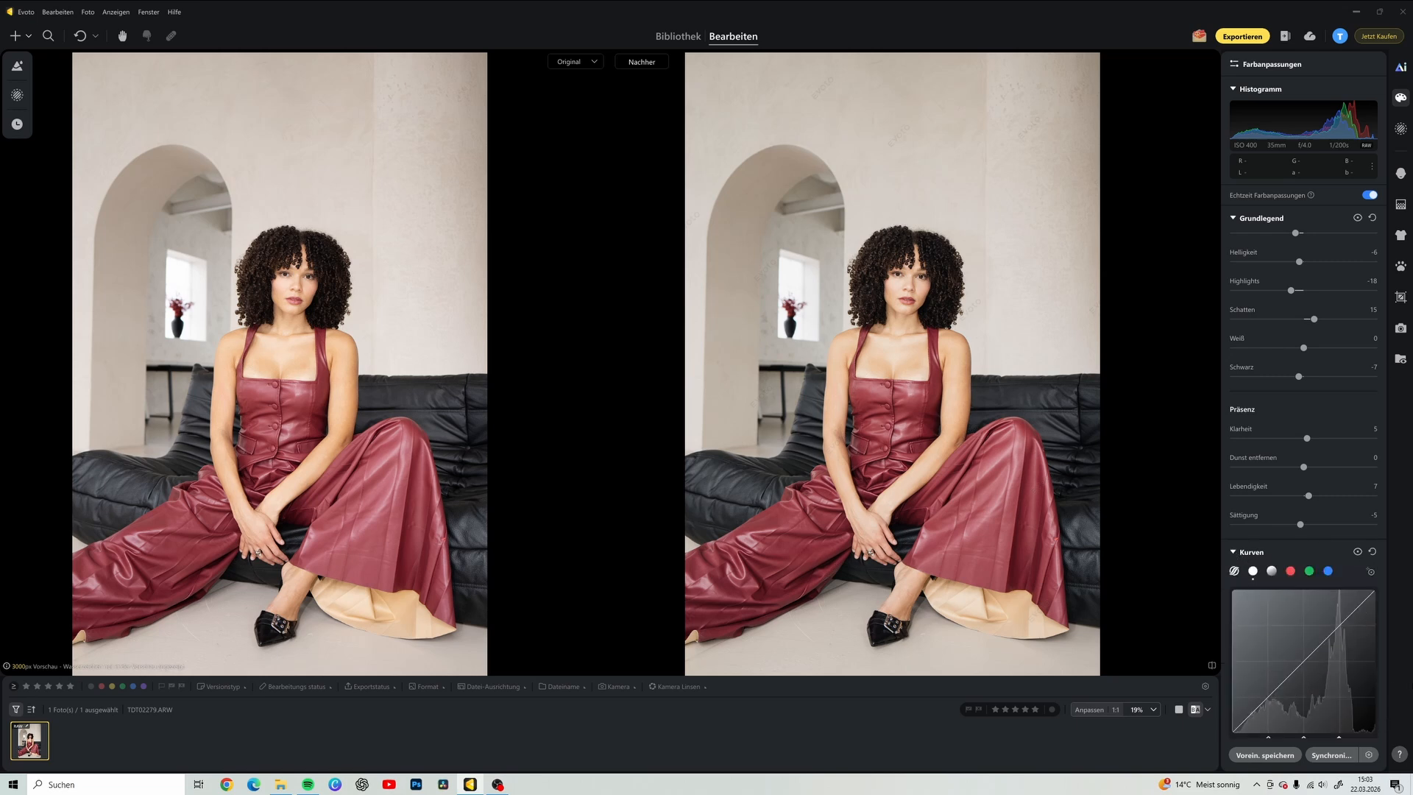
left_click(1254, 571)
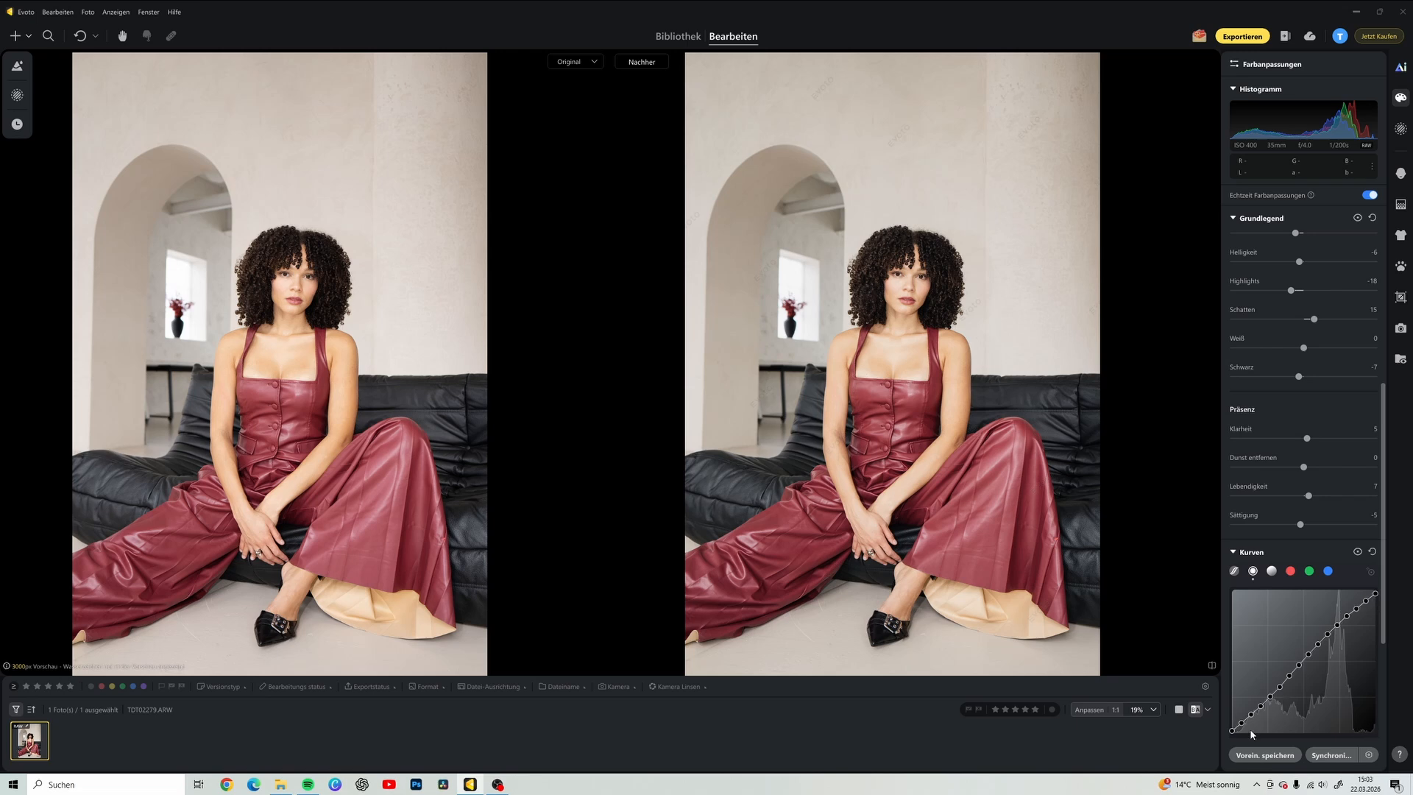
Examine the preset's HSL luminance, saturation and hue values for each colour range.
scroll(1364, 565, "down", 3)
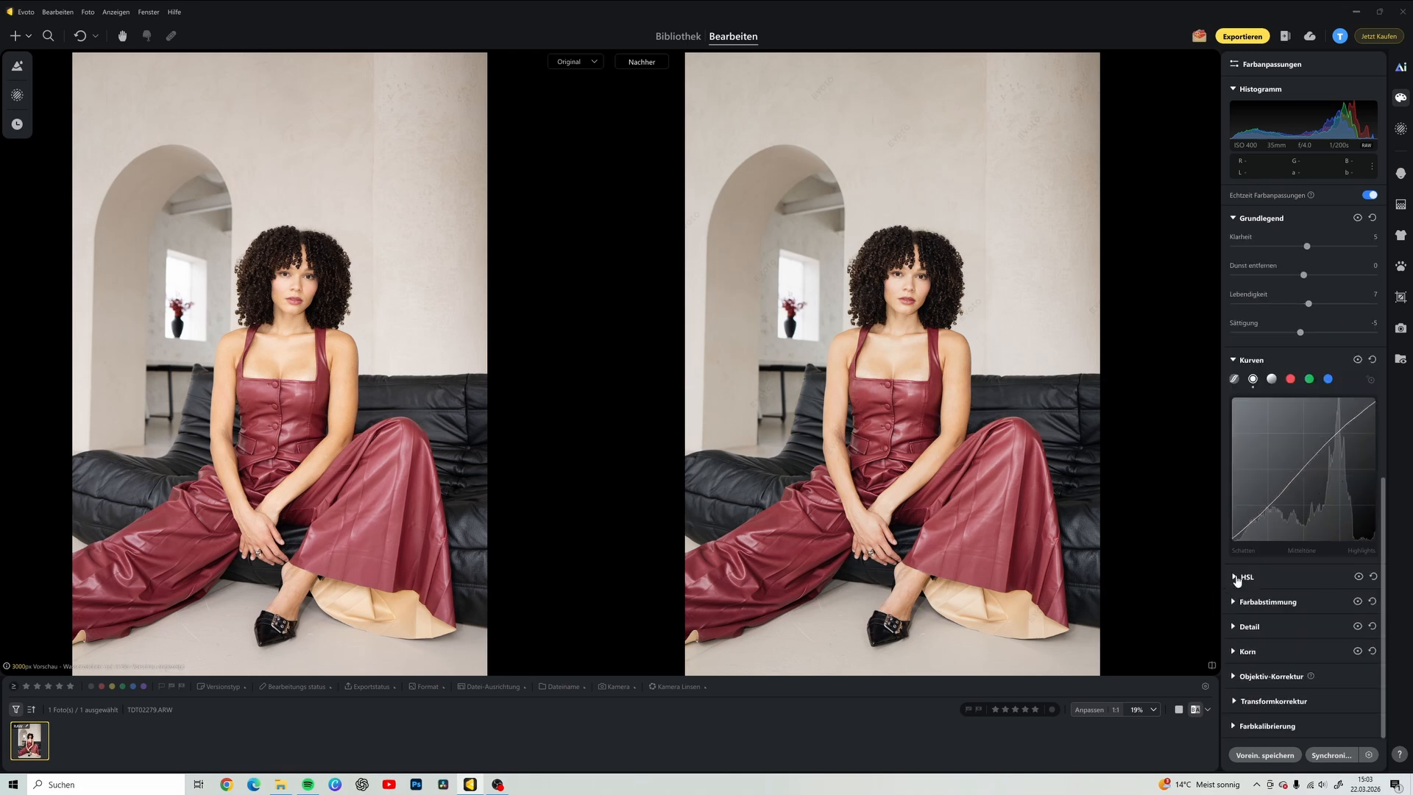
left_click(1234, 579)
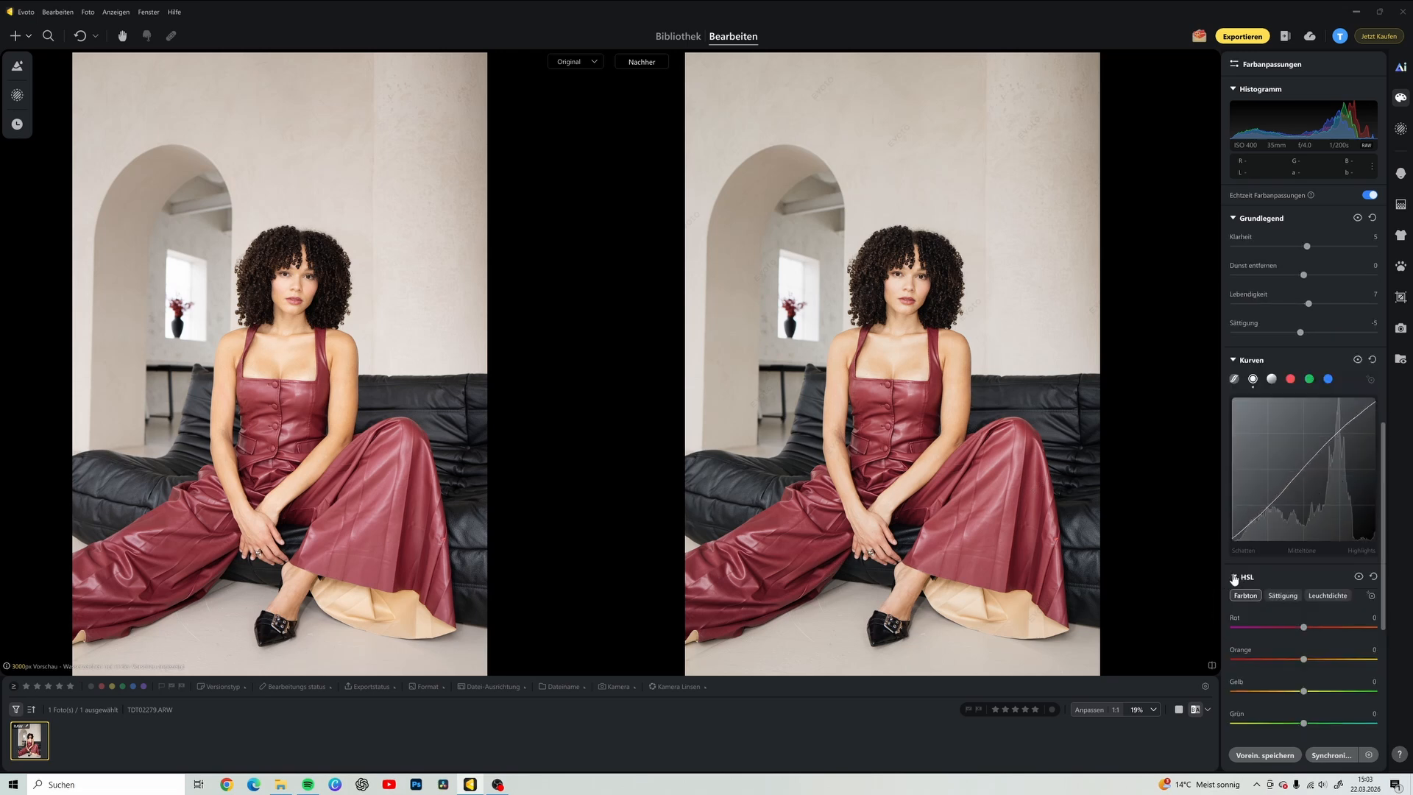
left_click(1281, 597)
left_click(1324, 597)
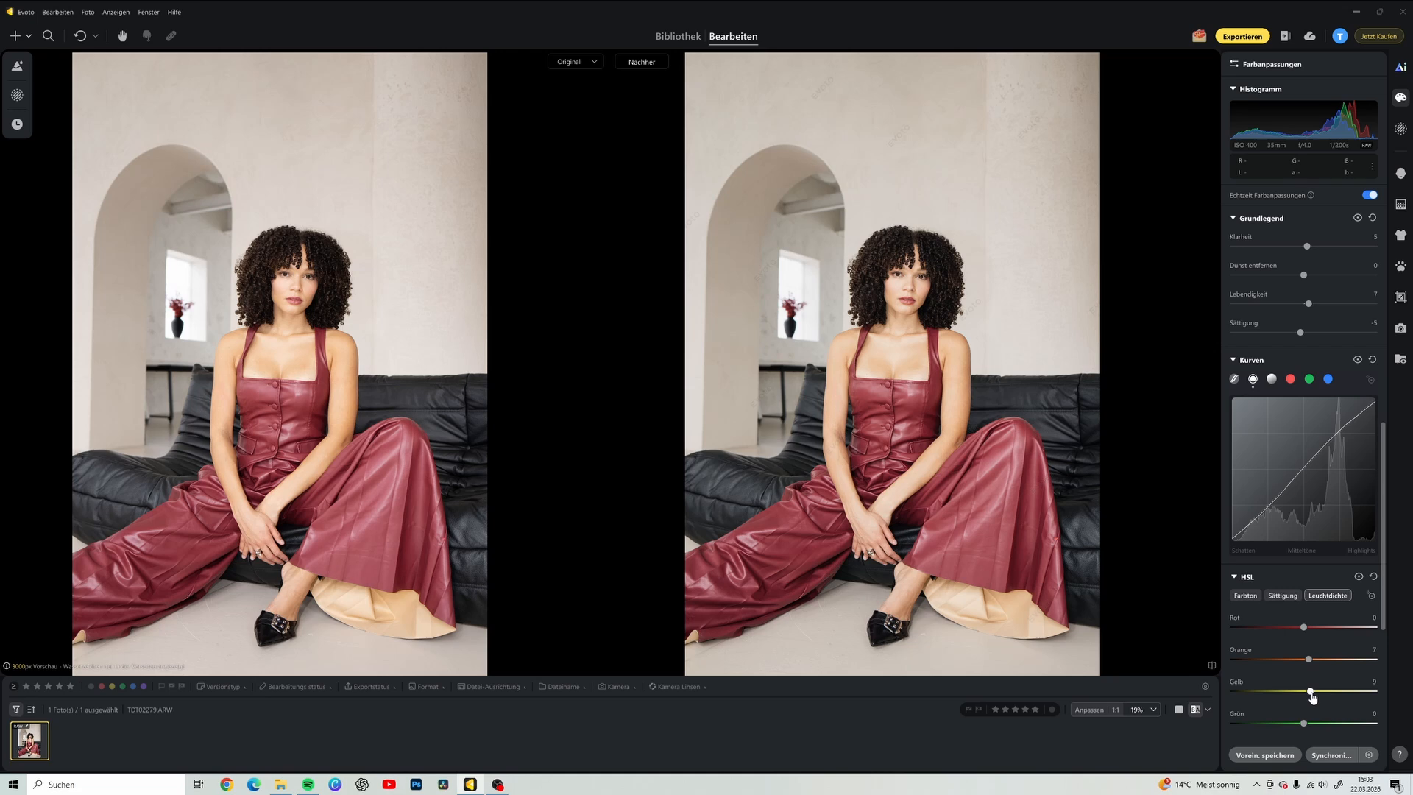
scroll(1306, 692, "down", 1)
scroll(1307, 693, "down", 3)
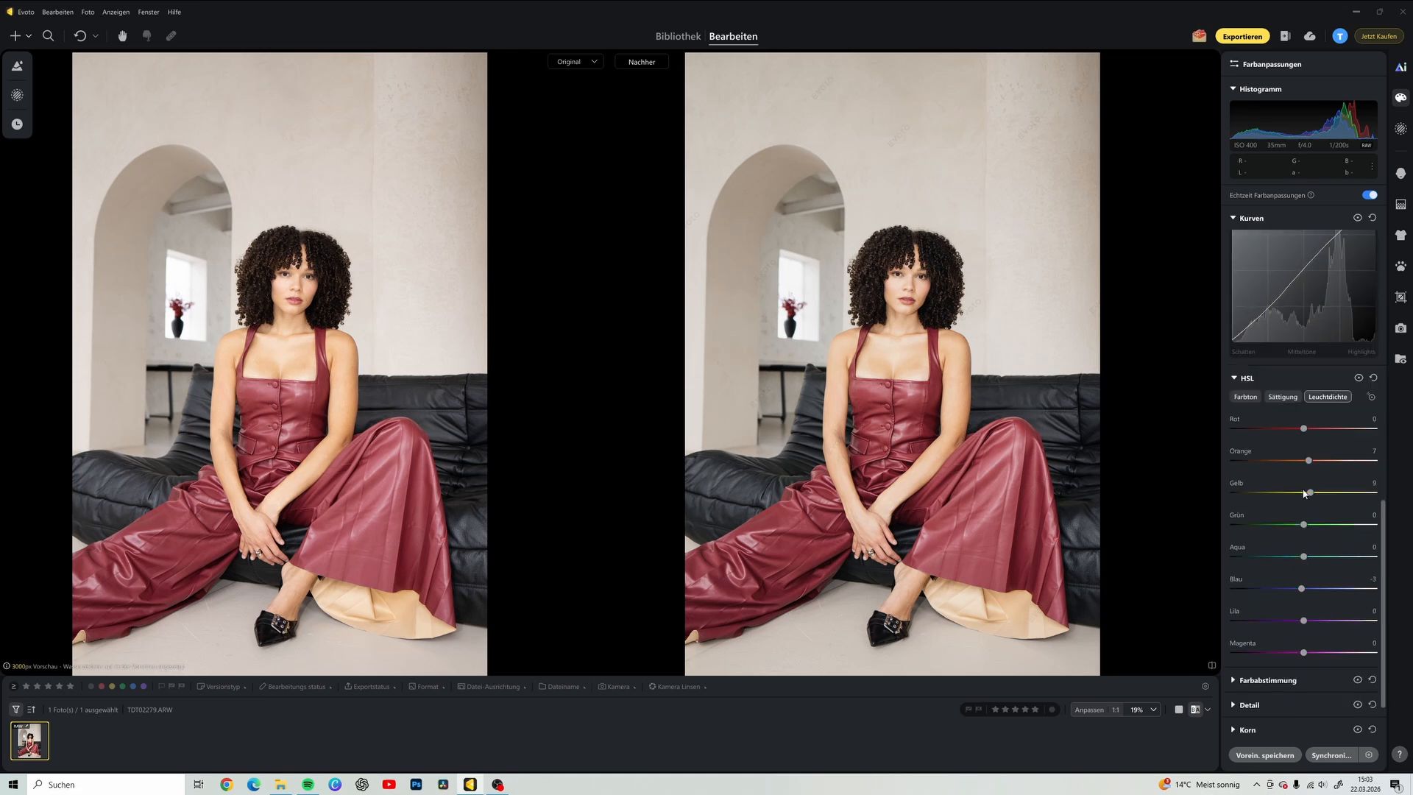
left_click(1283, 398)
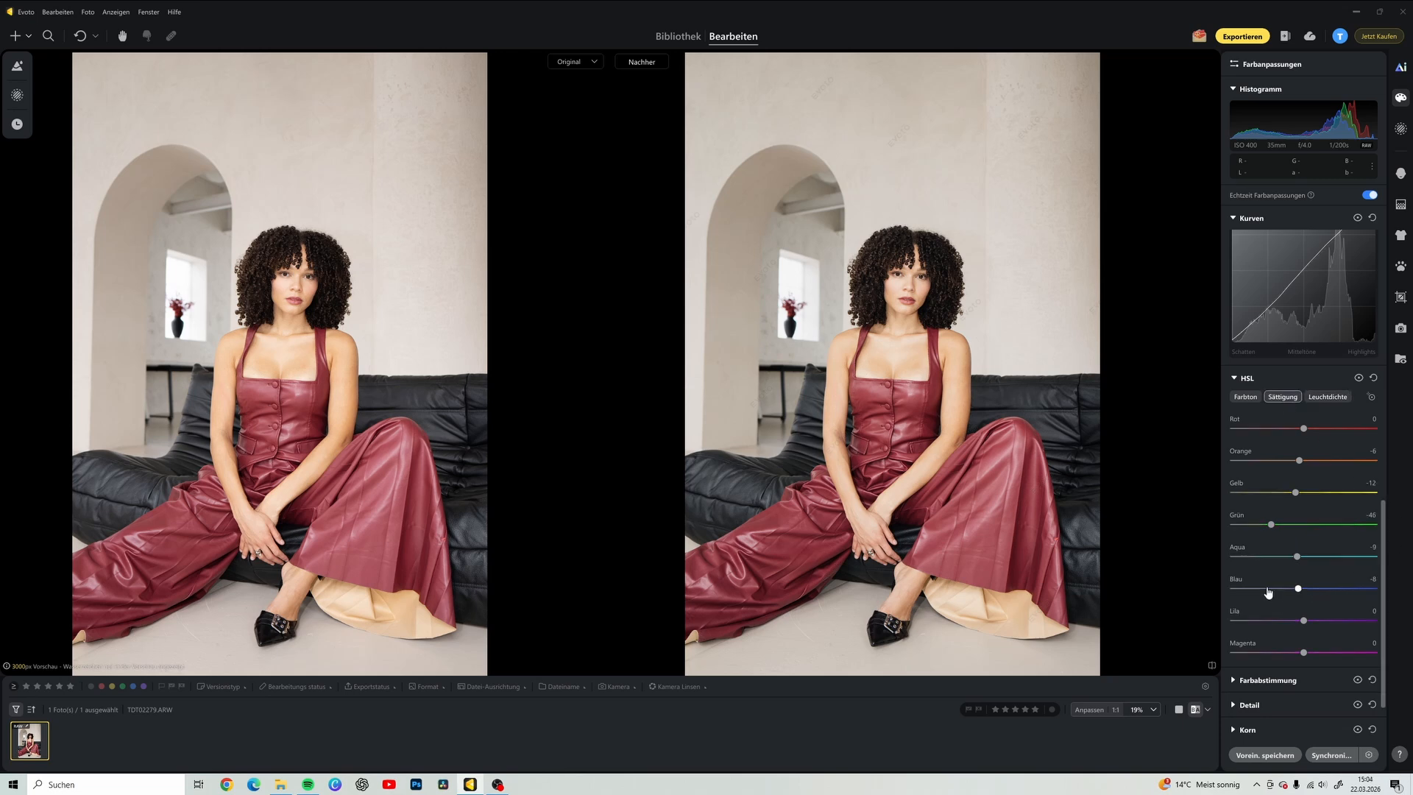
left_click(1245, 396)
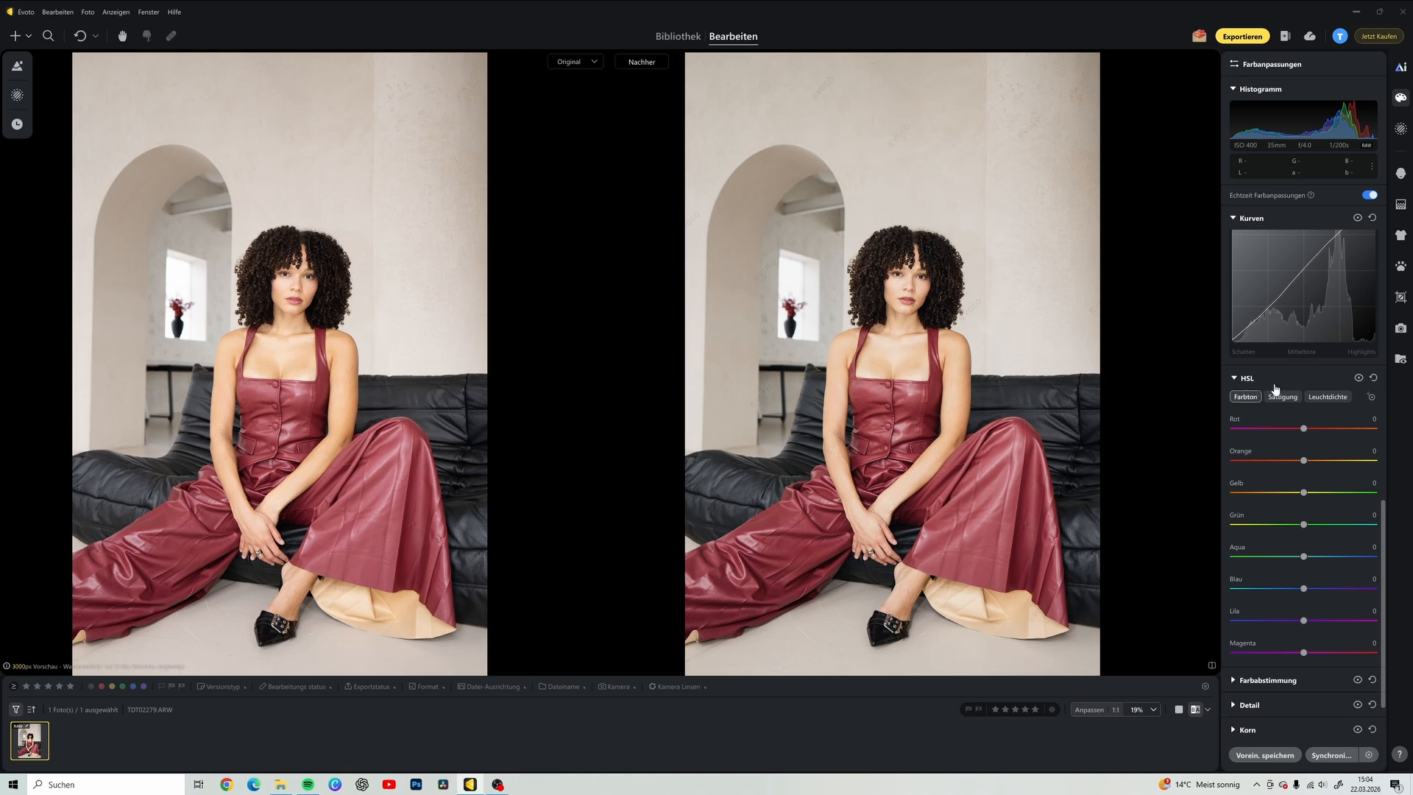
Examine the preset's colour grading wheels for the shadows and midtones.
scroll(1254, 578, "down", 1)
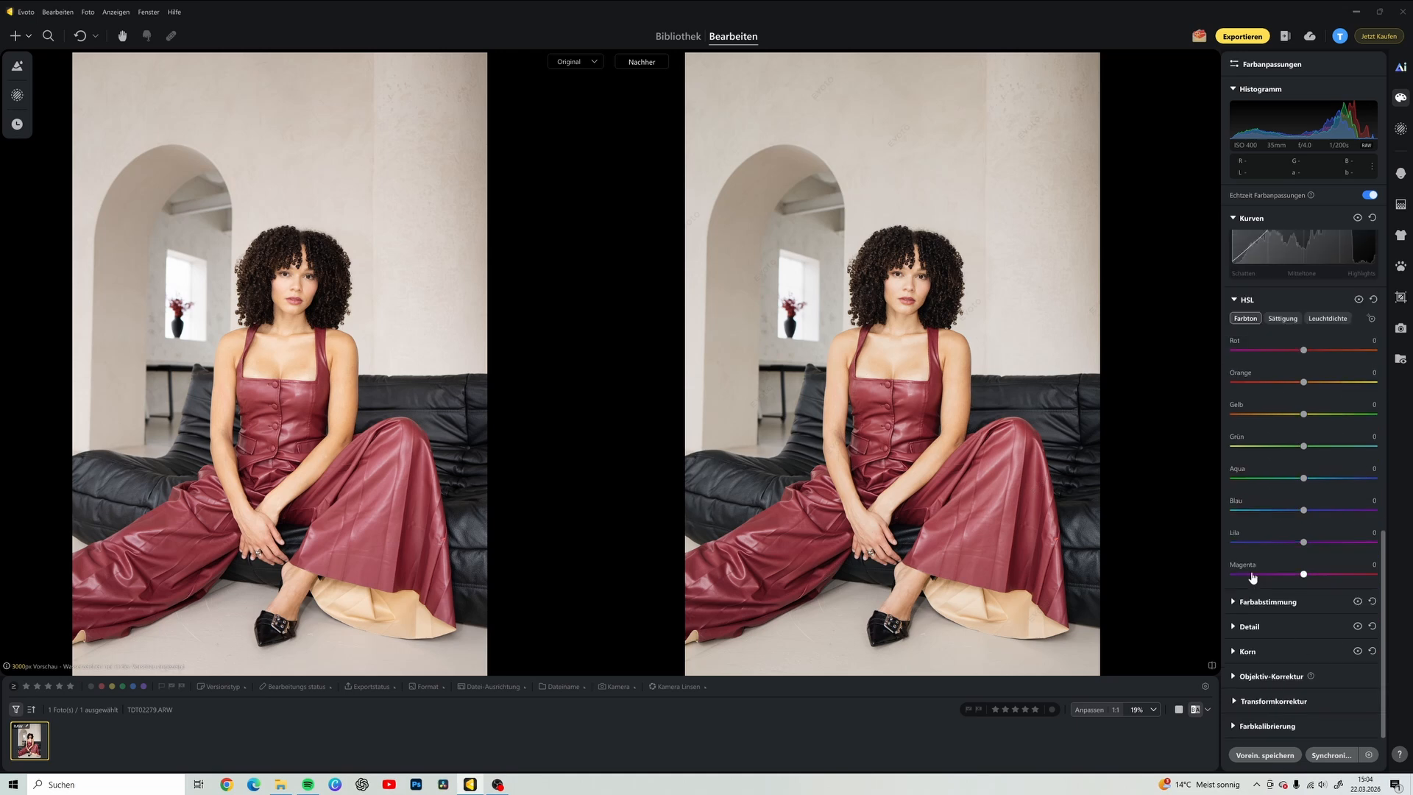
left_click(1231, 601)
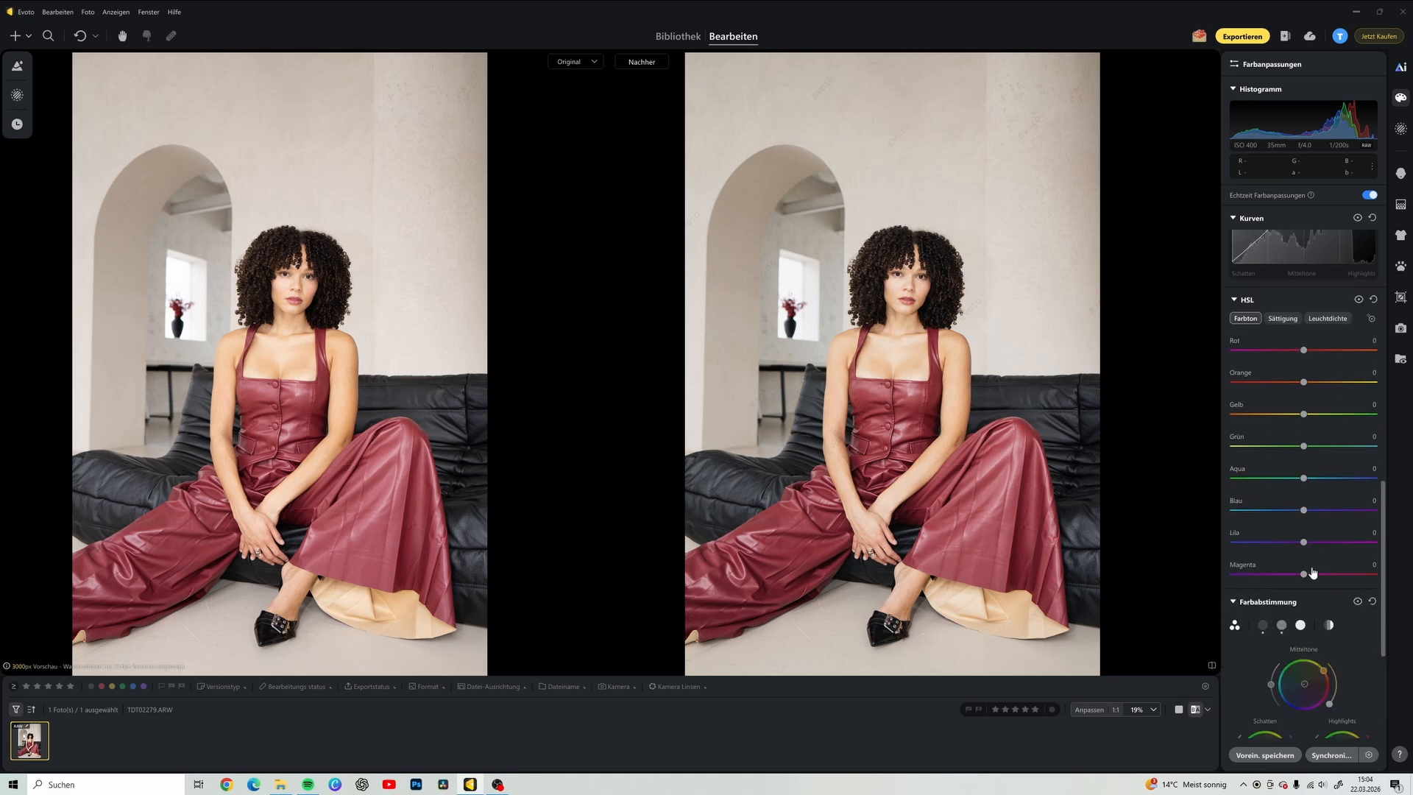
scroll(1358, 528, "down", 2)
scroll(1358, 527, "down", 1)
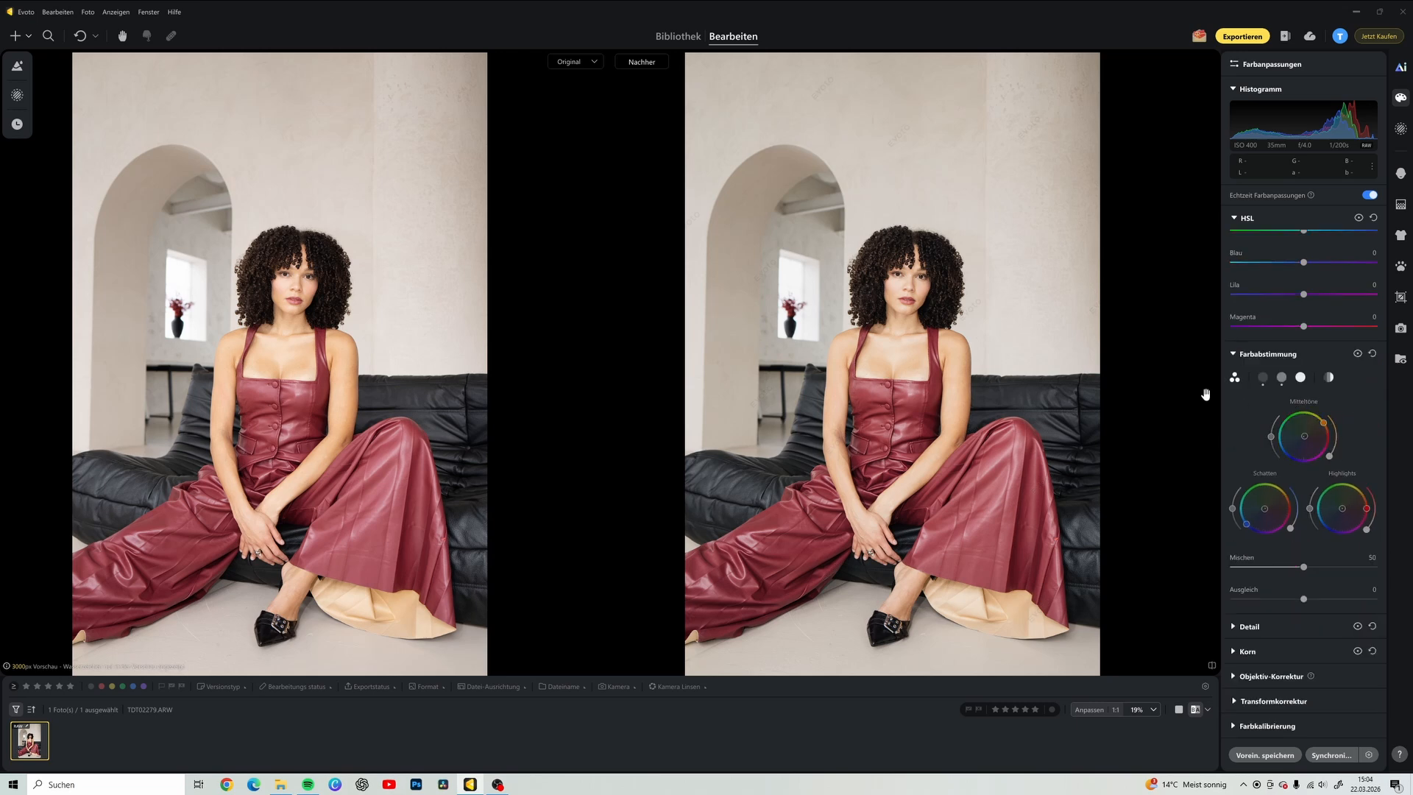
left_click(1263, 378)
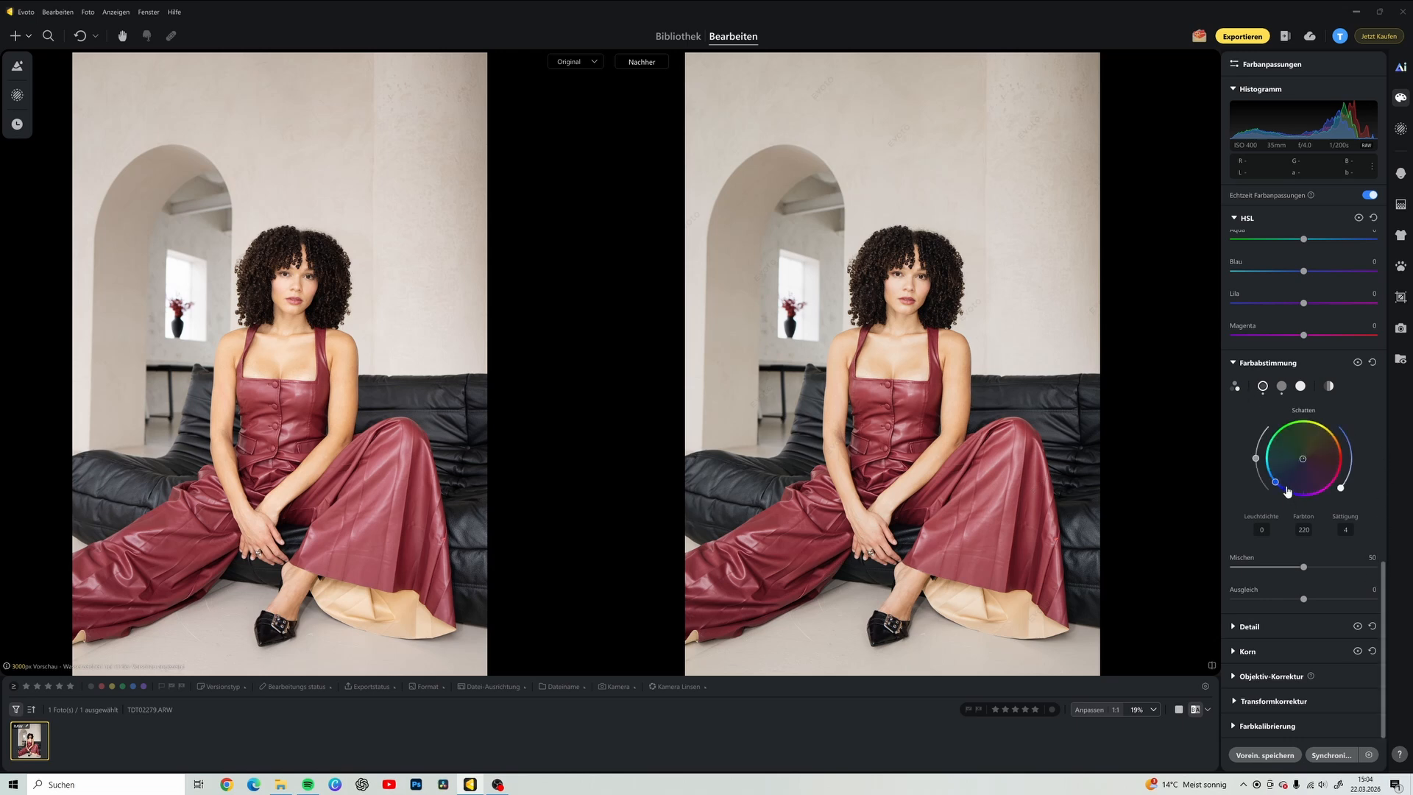
left_click(1281, 387)
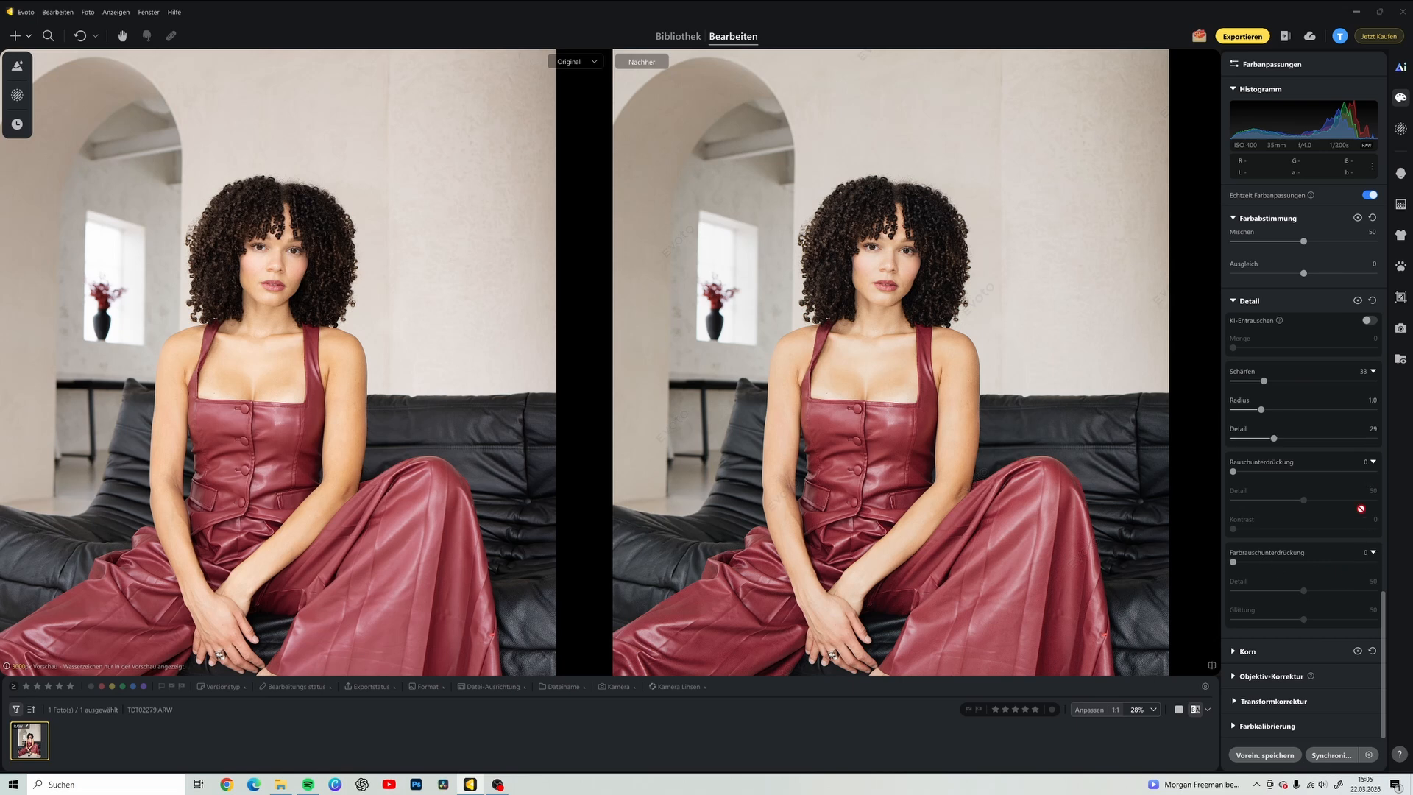
Examine the preset's grain settings, including strength, tonal range, size and roughness.
left_click(1233, 653)
scroll(1362, 647, "down", 2)
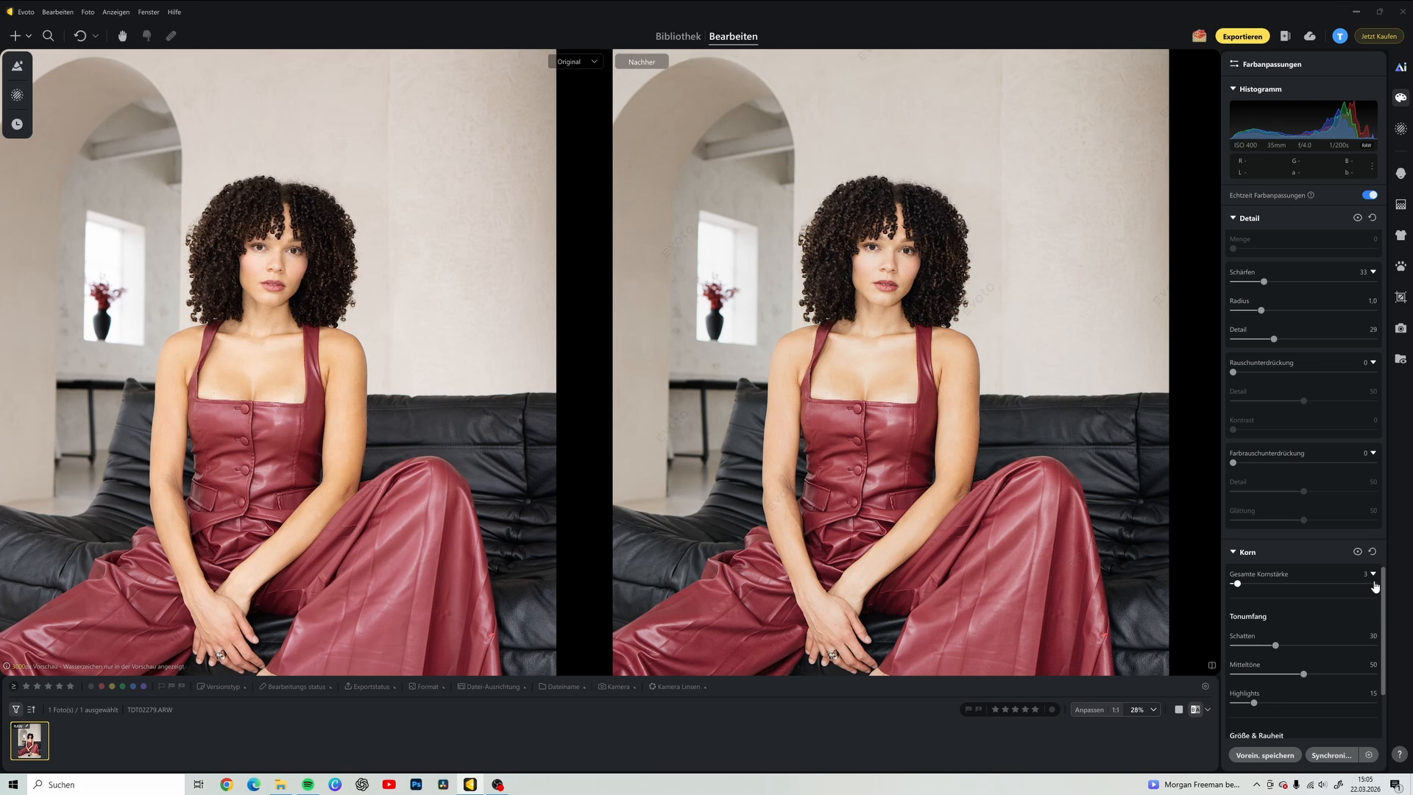
scroll(1318, 621, "down", 5)
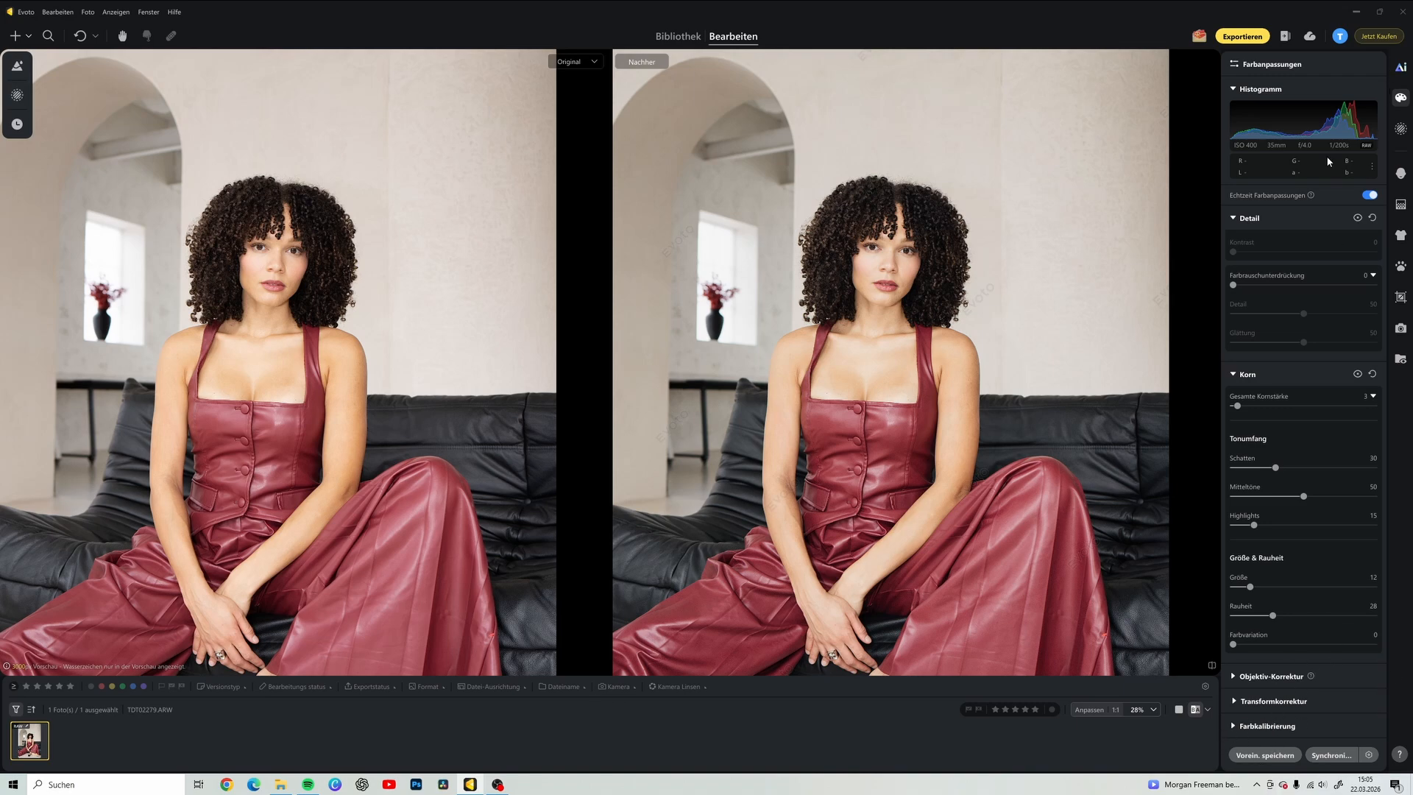
Open the portrait retouching for the woman and set Sommersprossen & Akne to 15.
left_click(1400, 172)
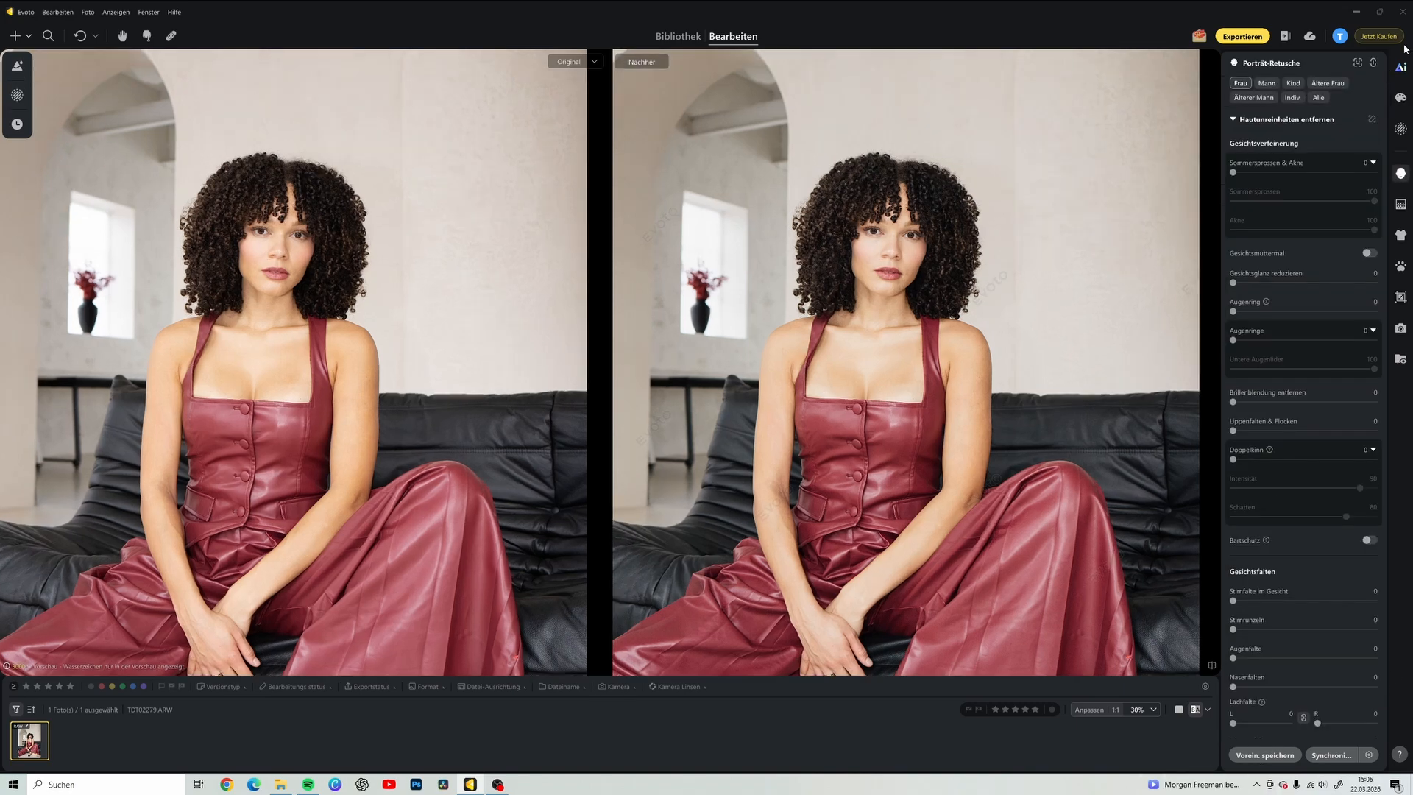
left_click(1400, 175)
left_click(1400, 175)
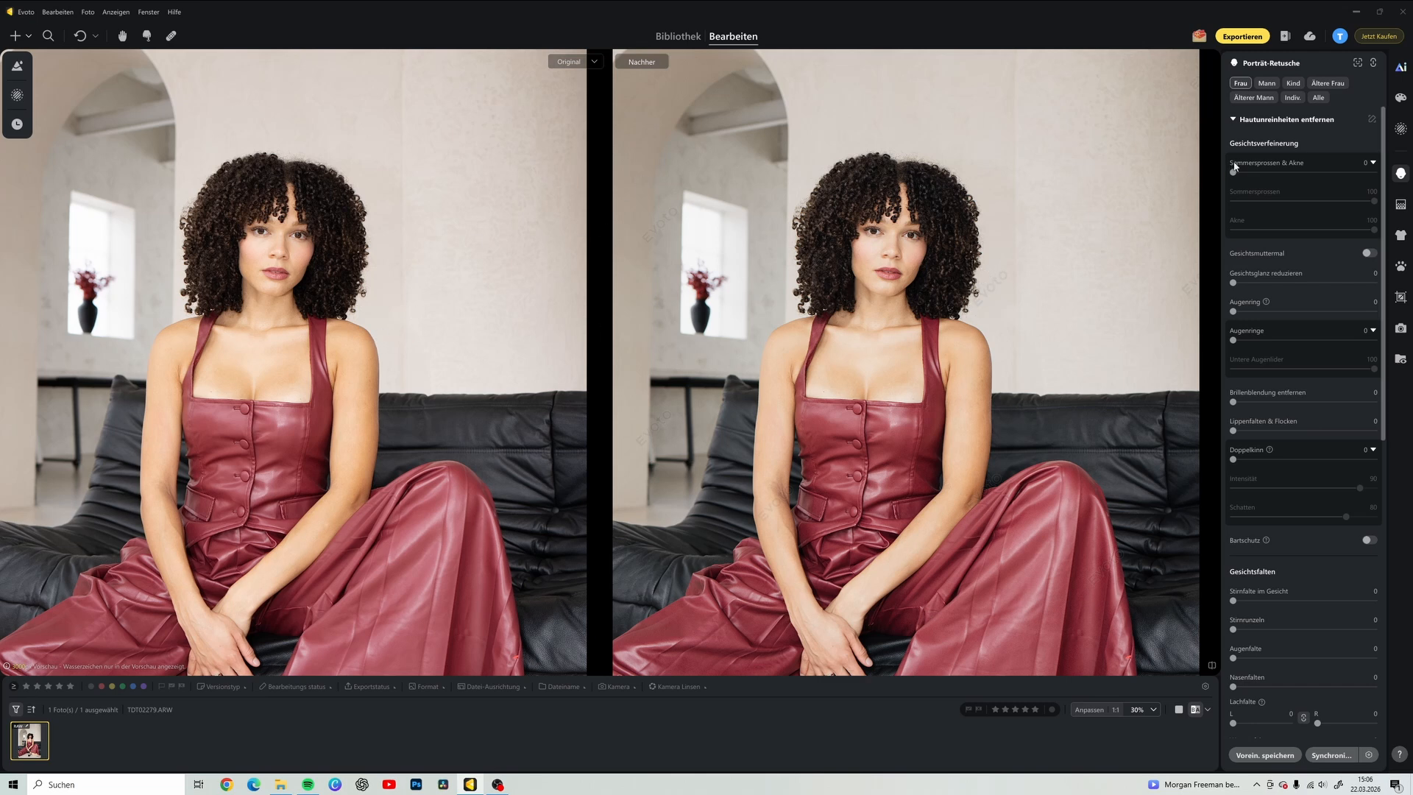
left_click_drag(1235, 175, 1254, 174)
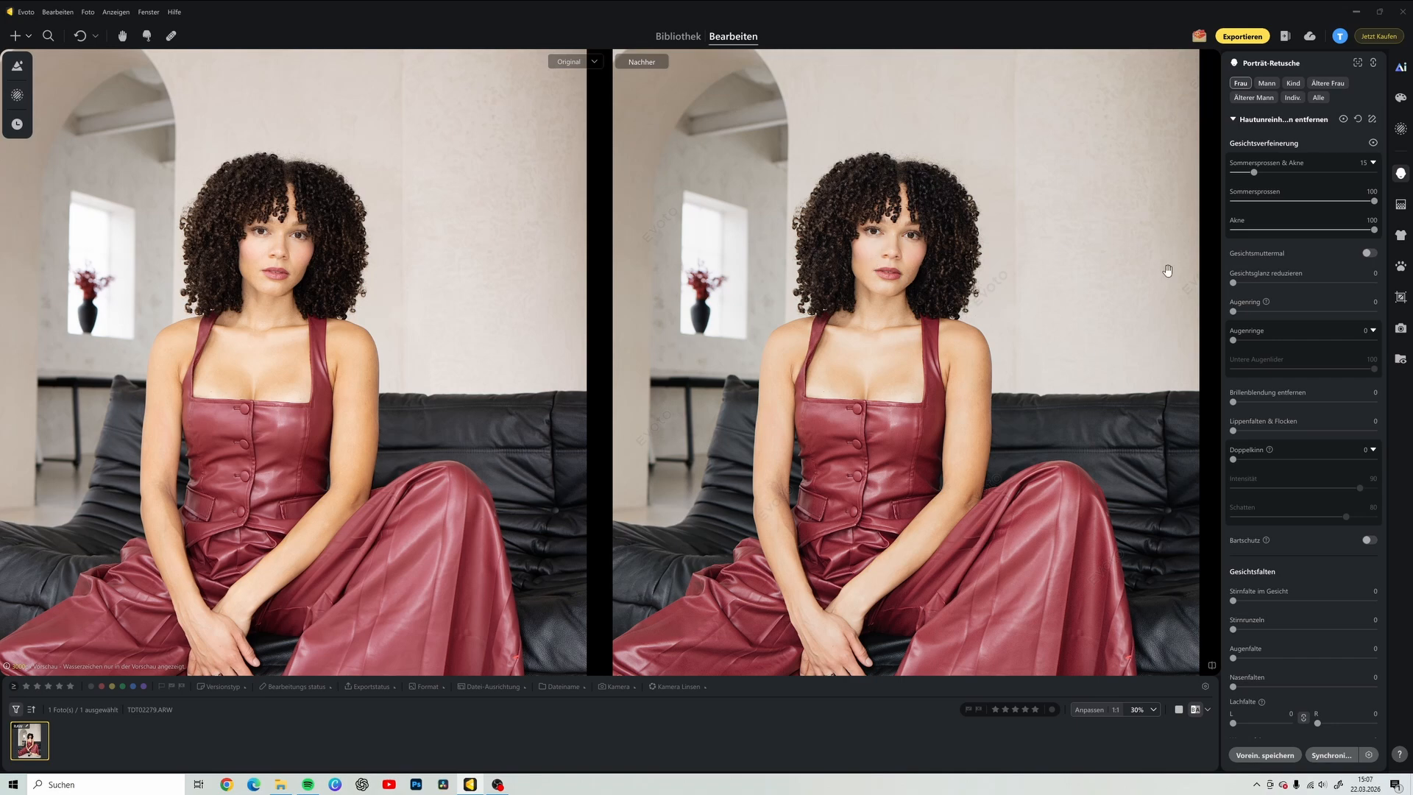
Set Lippenfalten & Flocken to 44 for the woman's face and check the lips up close.
scroll(922, 280, "up", 6)
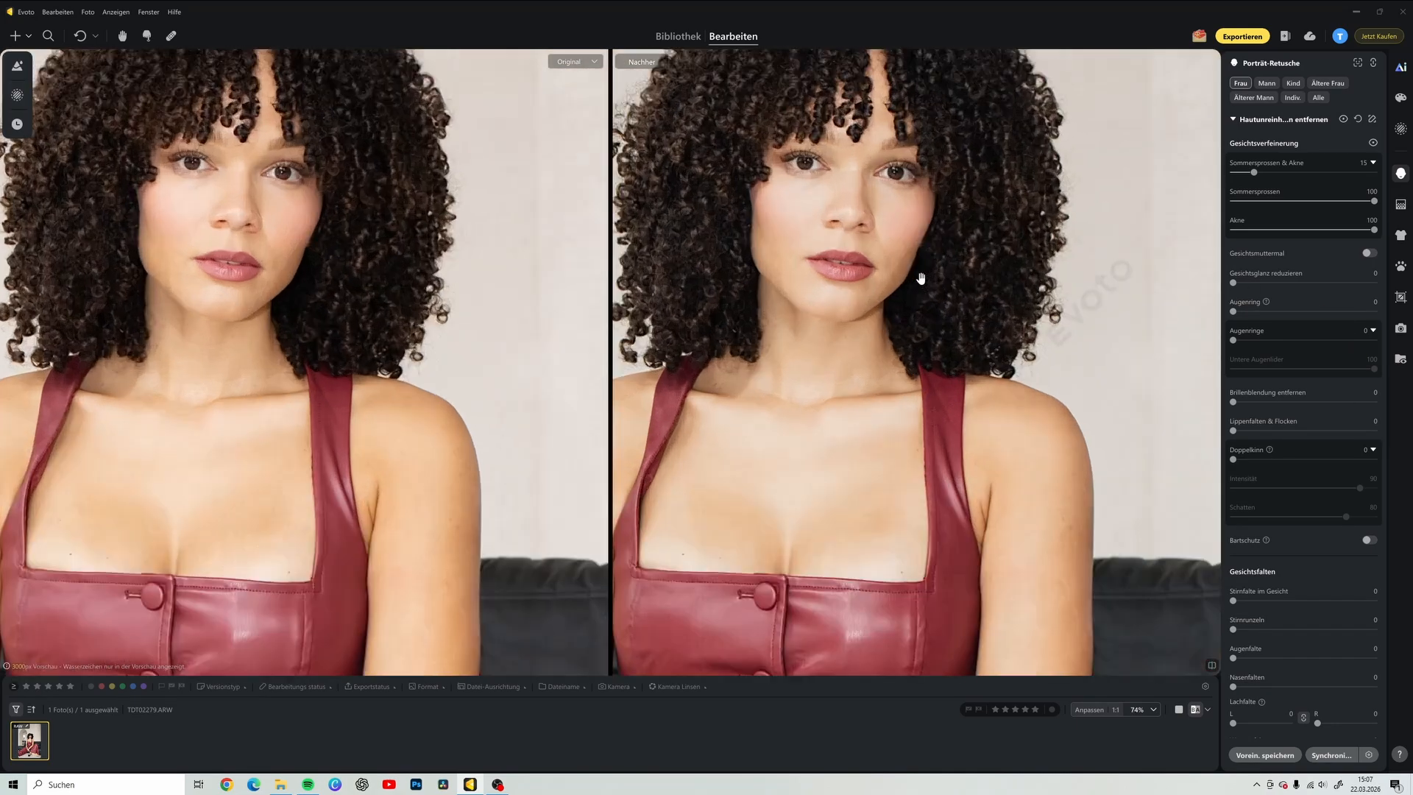
left_click_drag(881, 300, 1022, 417)
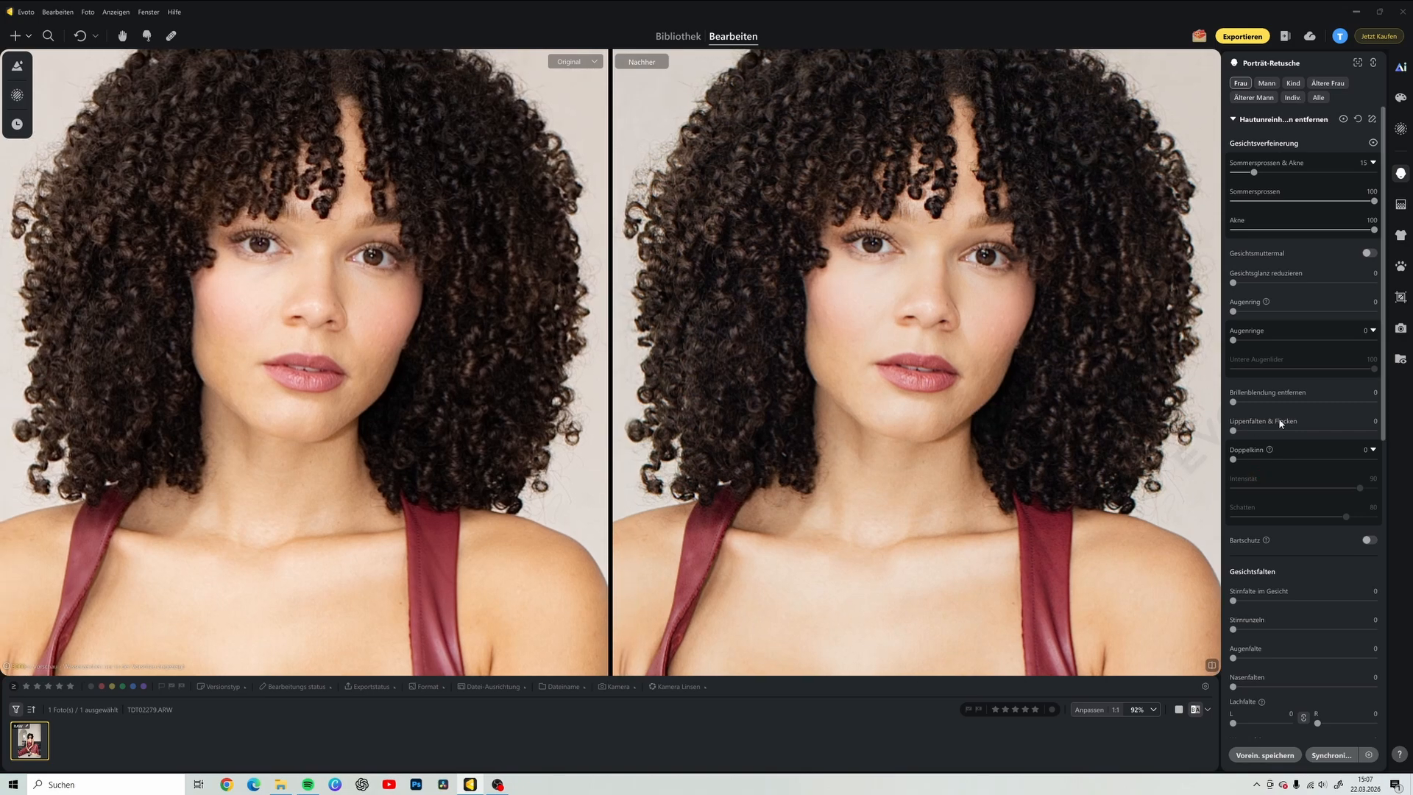
left_click_drag(1273, 433, 1295, 432)
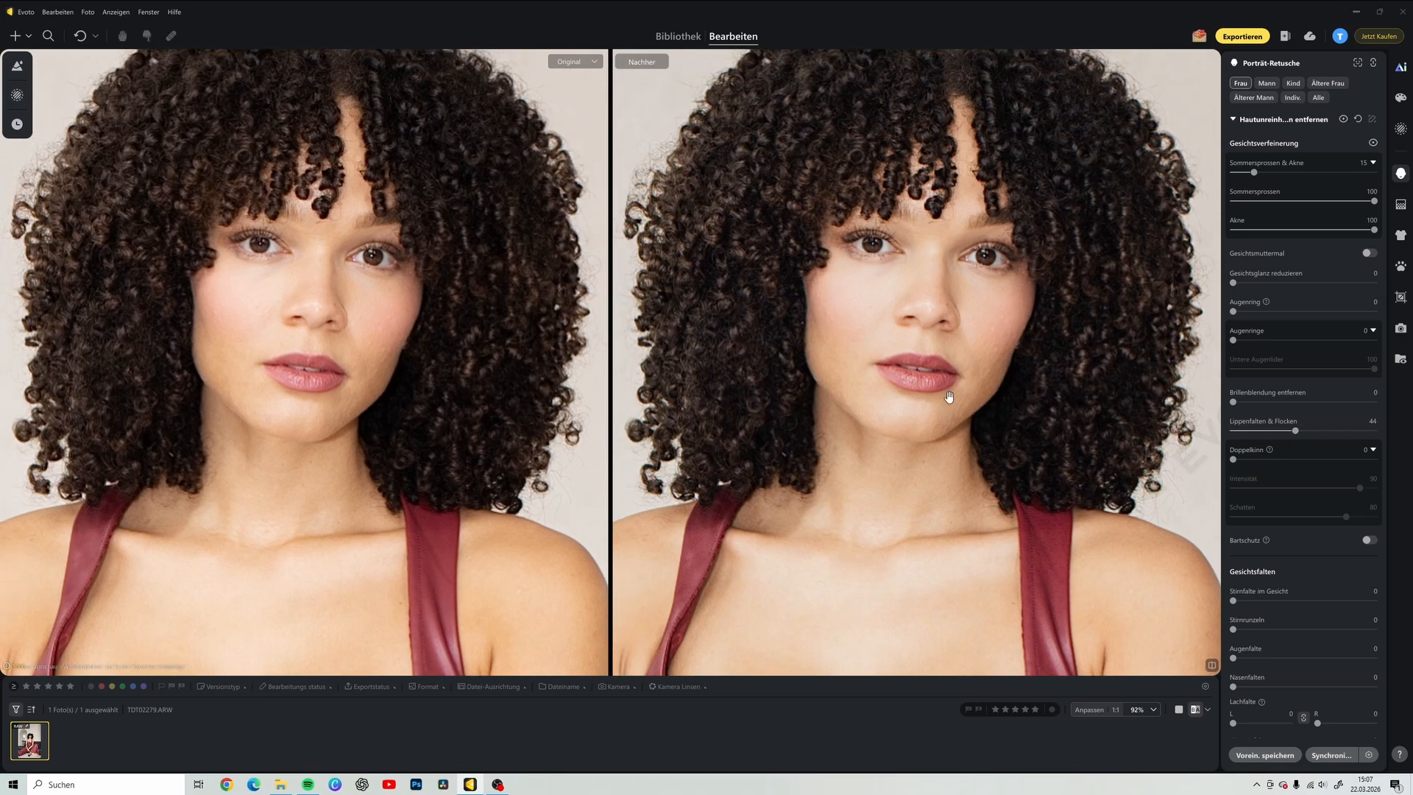
scroll(948, 366, "up", 1)
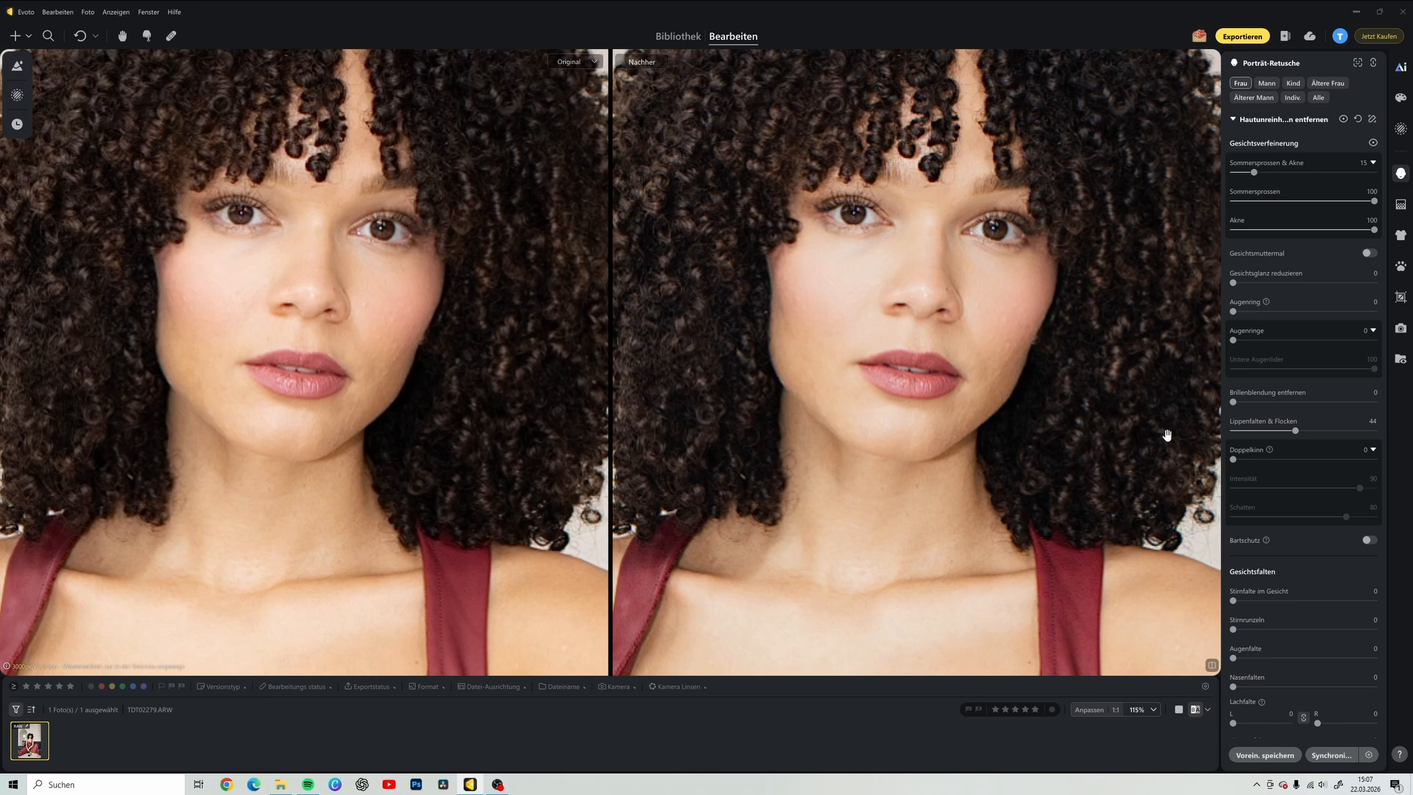
Set Lippenfalten & Flocken to 58 and compare the lips with the original up close and from further away.
left_click_drag(1294, 431, 1315, 431)
scroll(1073, 459, "down", 2)
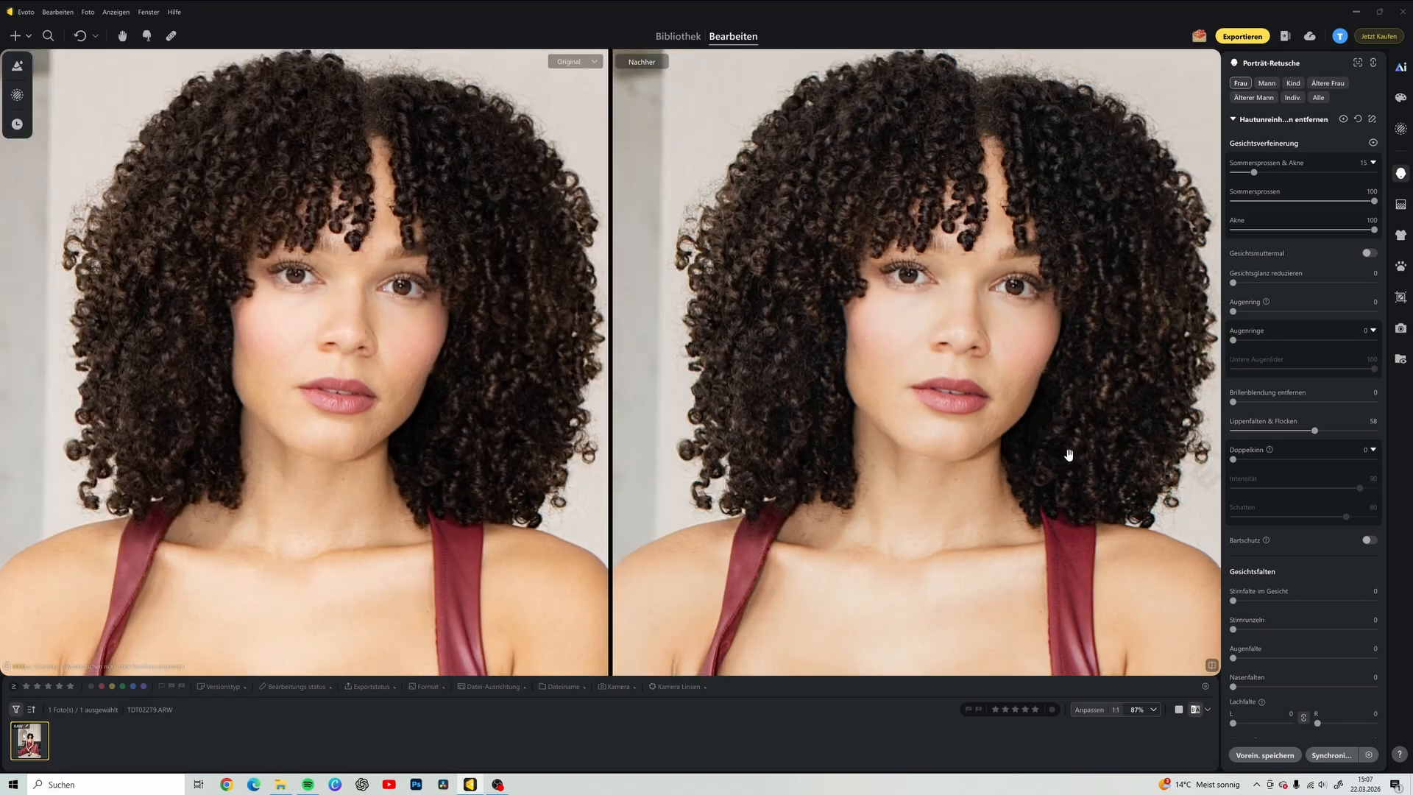
scroll(1020, 438, "up", 2)
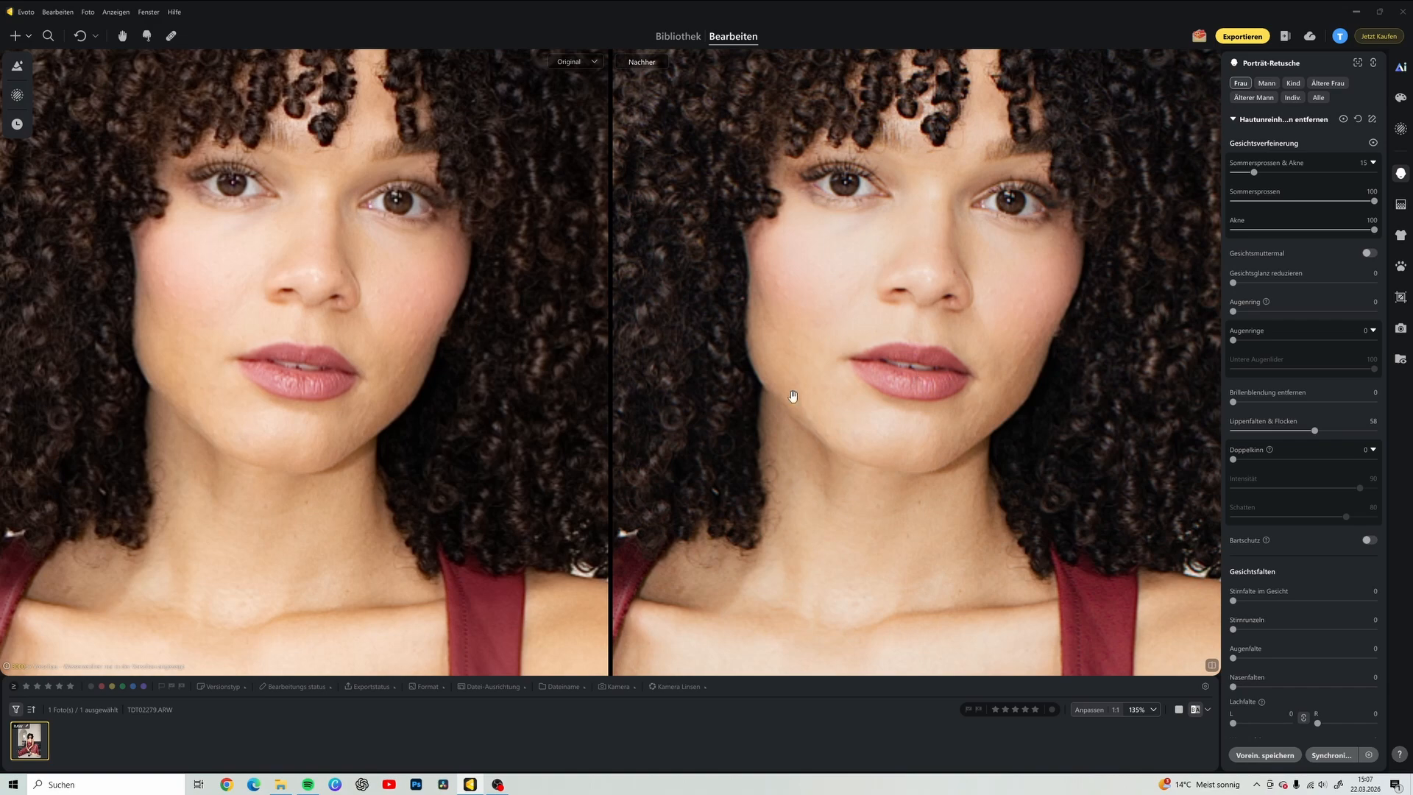
scroll(1011, 363, "down", 3)
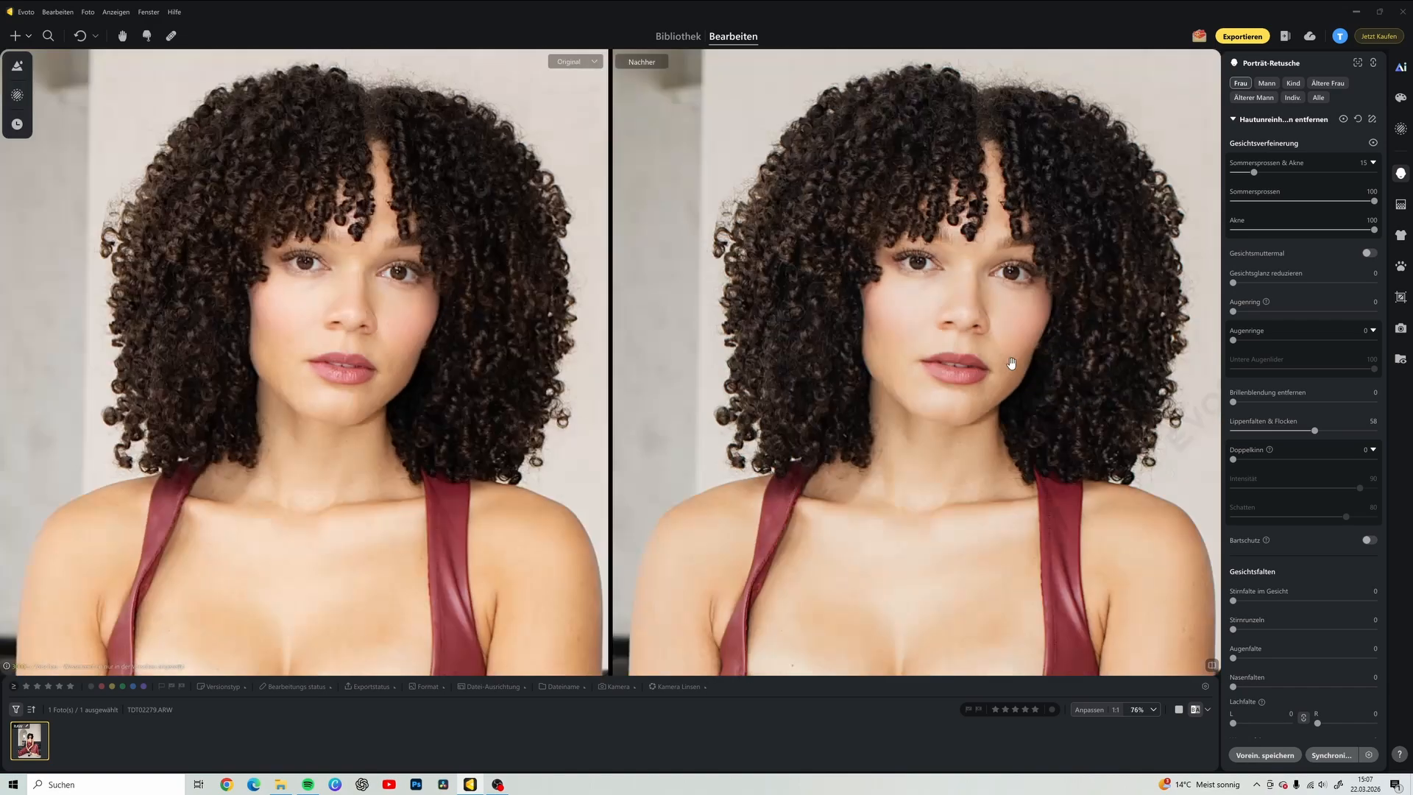
scroll(1012, 362, "down", 3)
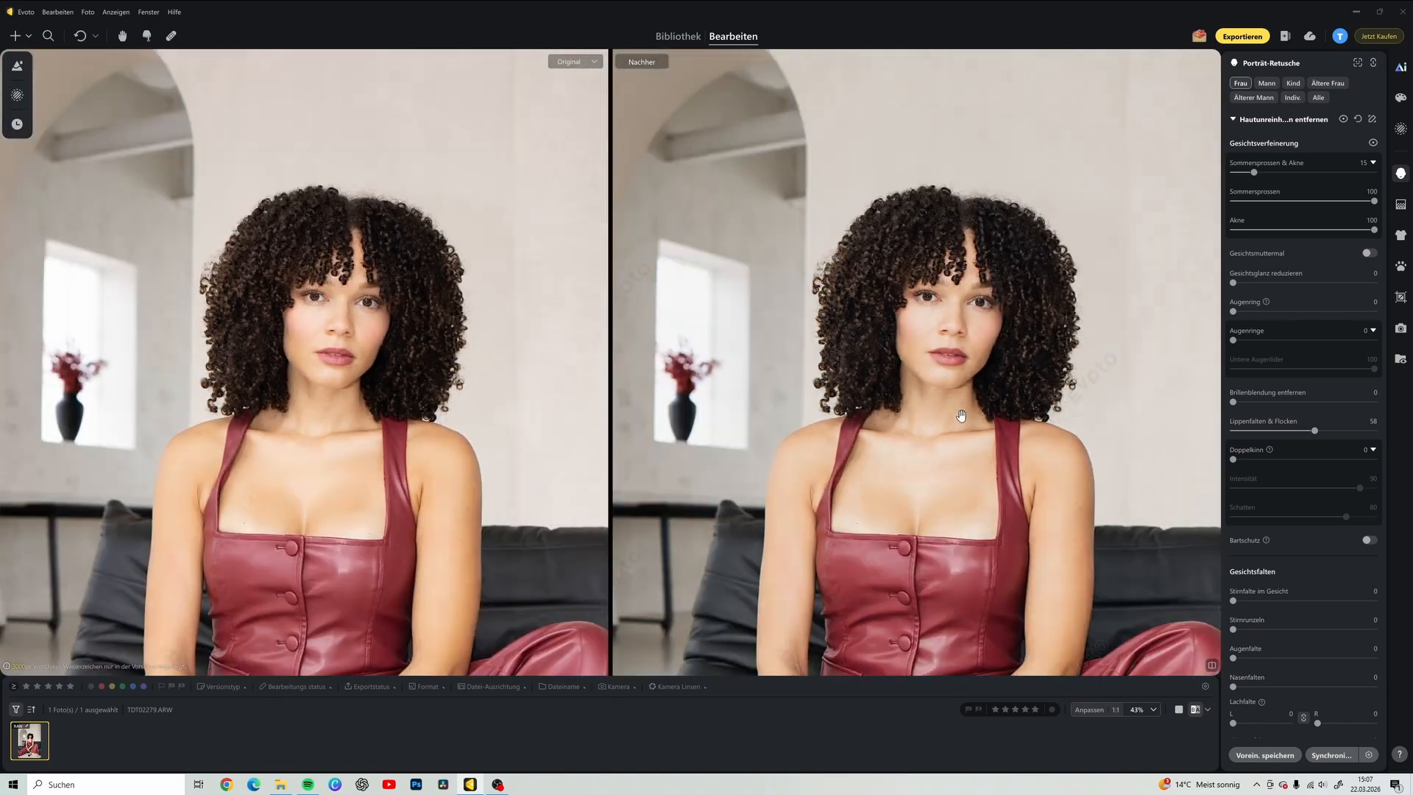
left_click_drag(994, 504, 989, 480)
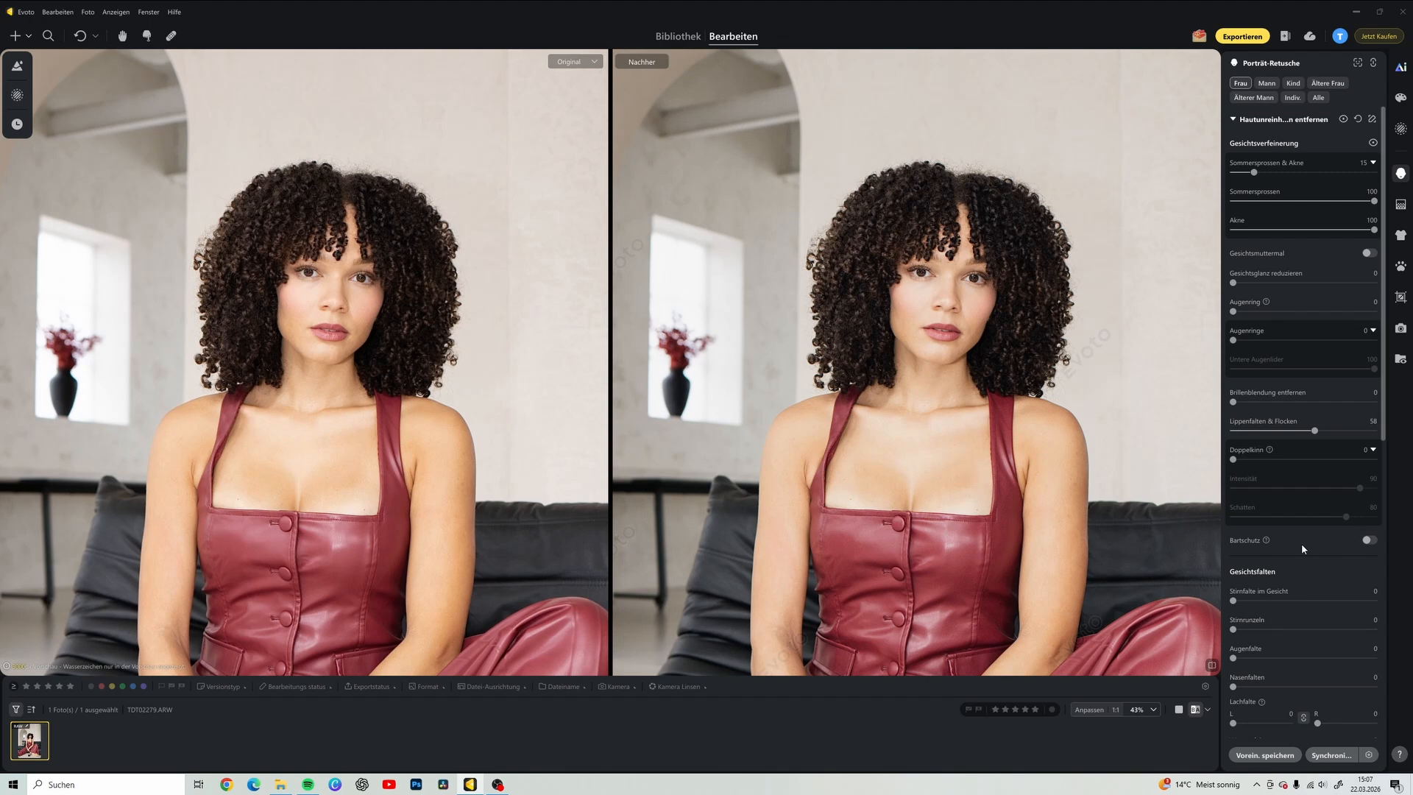
Set Körperunreinheit to 18 under Körperverfeinerung and expand the Hautretusche settings.
scroll(1302, 548, "down", 5)
scroll(1295, 543, "down", 1)
scroll(1104, 530, "down", 2)
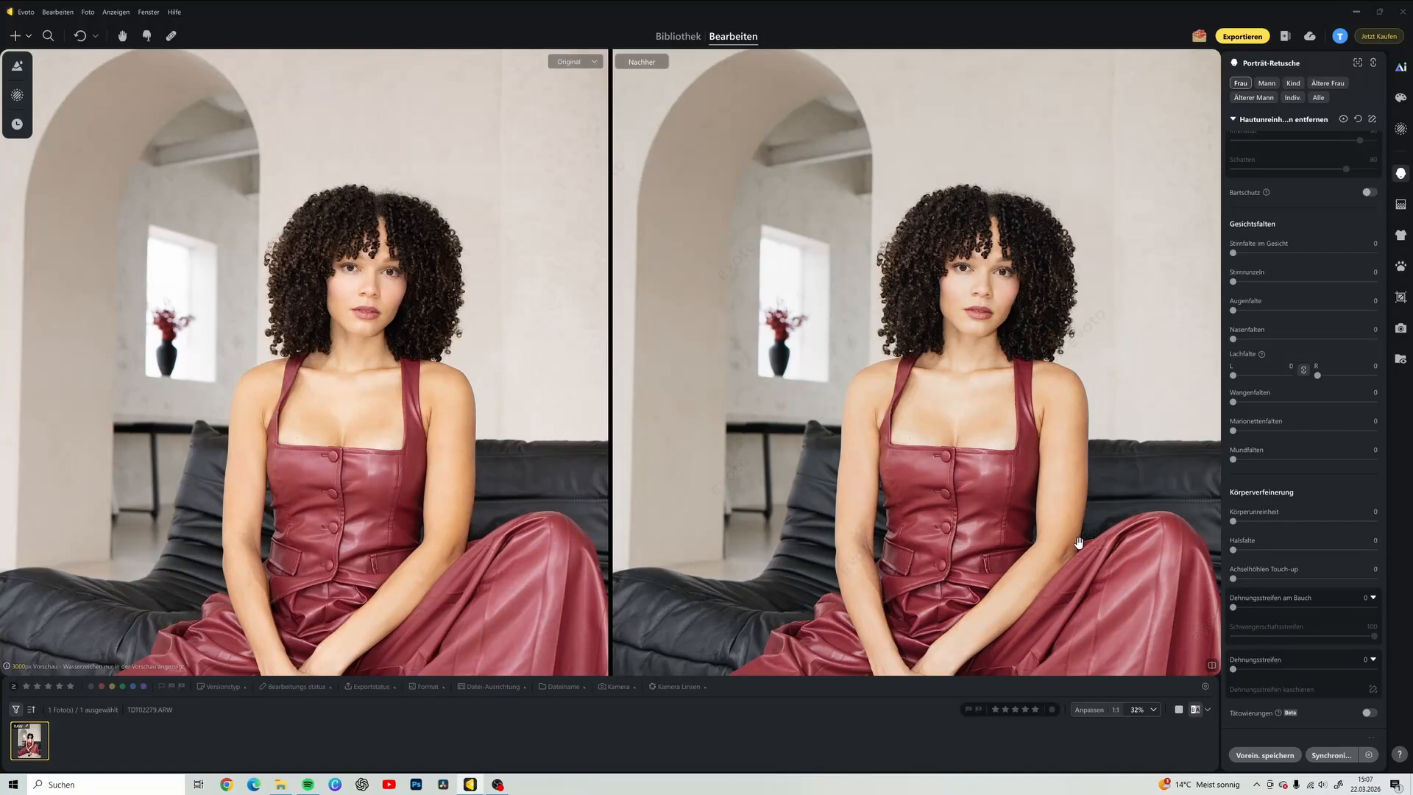
left_click(1259, 521)
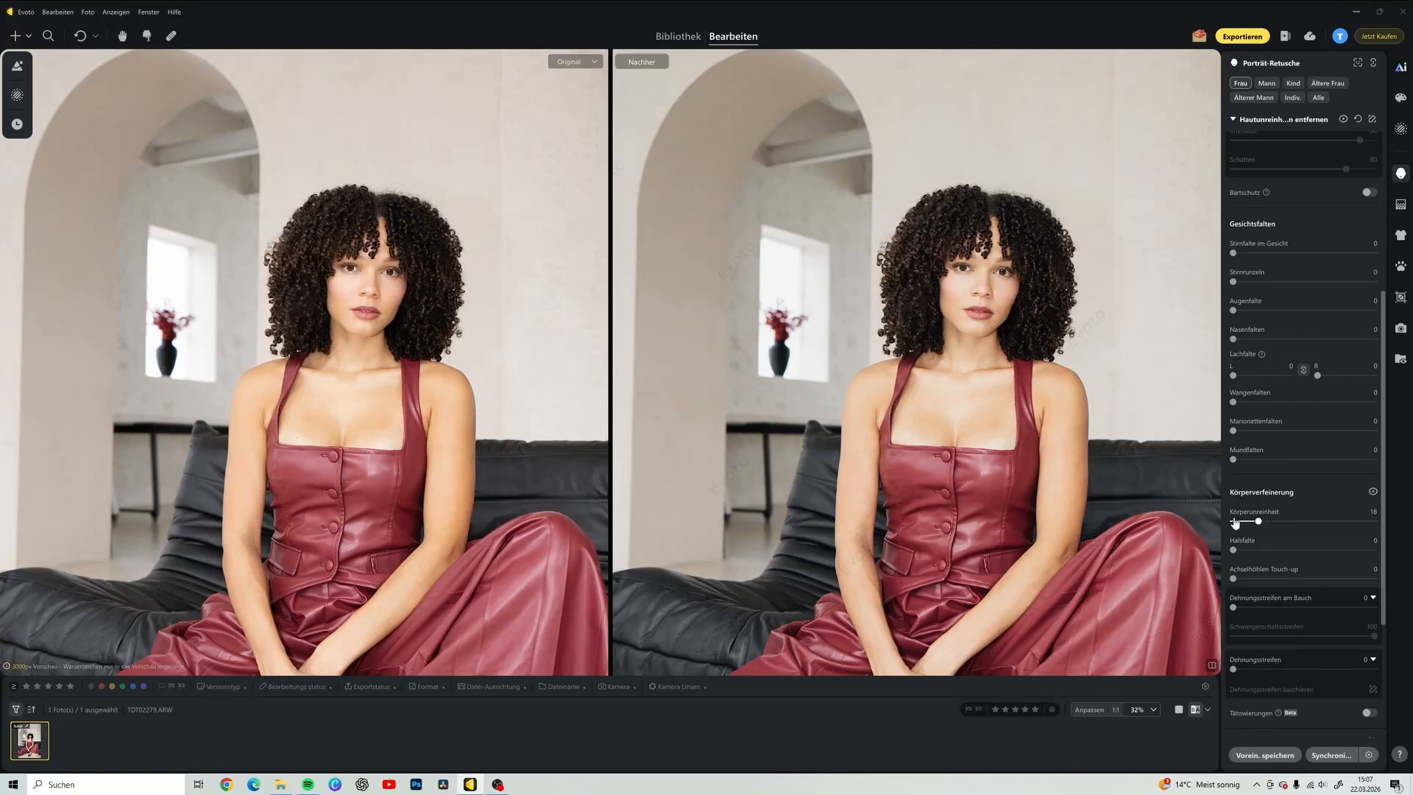
scroll(1244, 541, "down", 4)
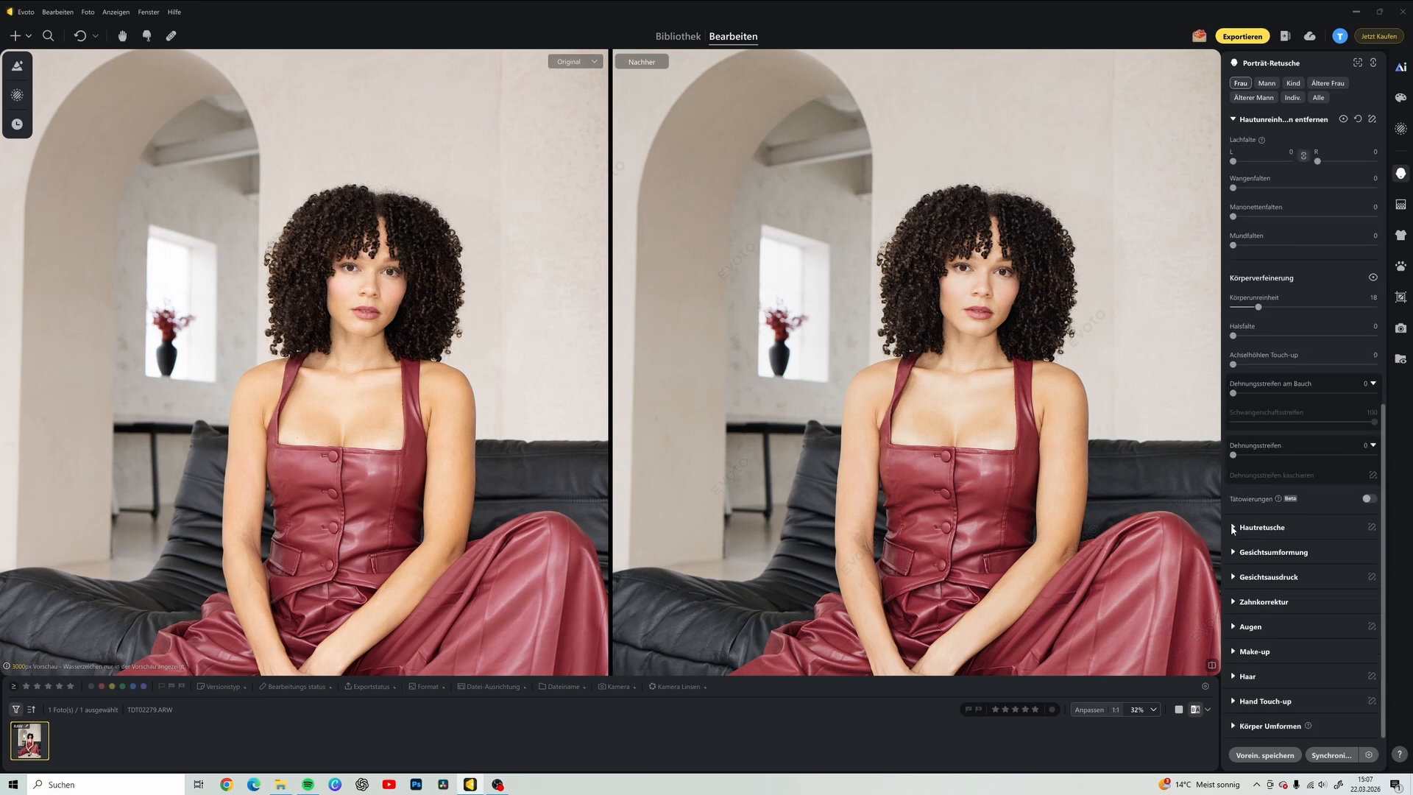
left_click(1233, 528)
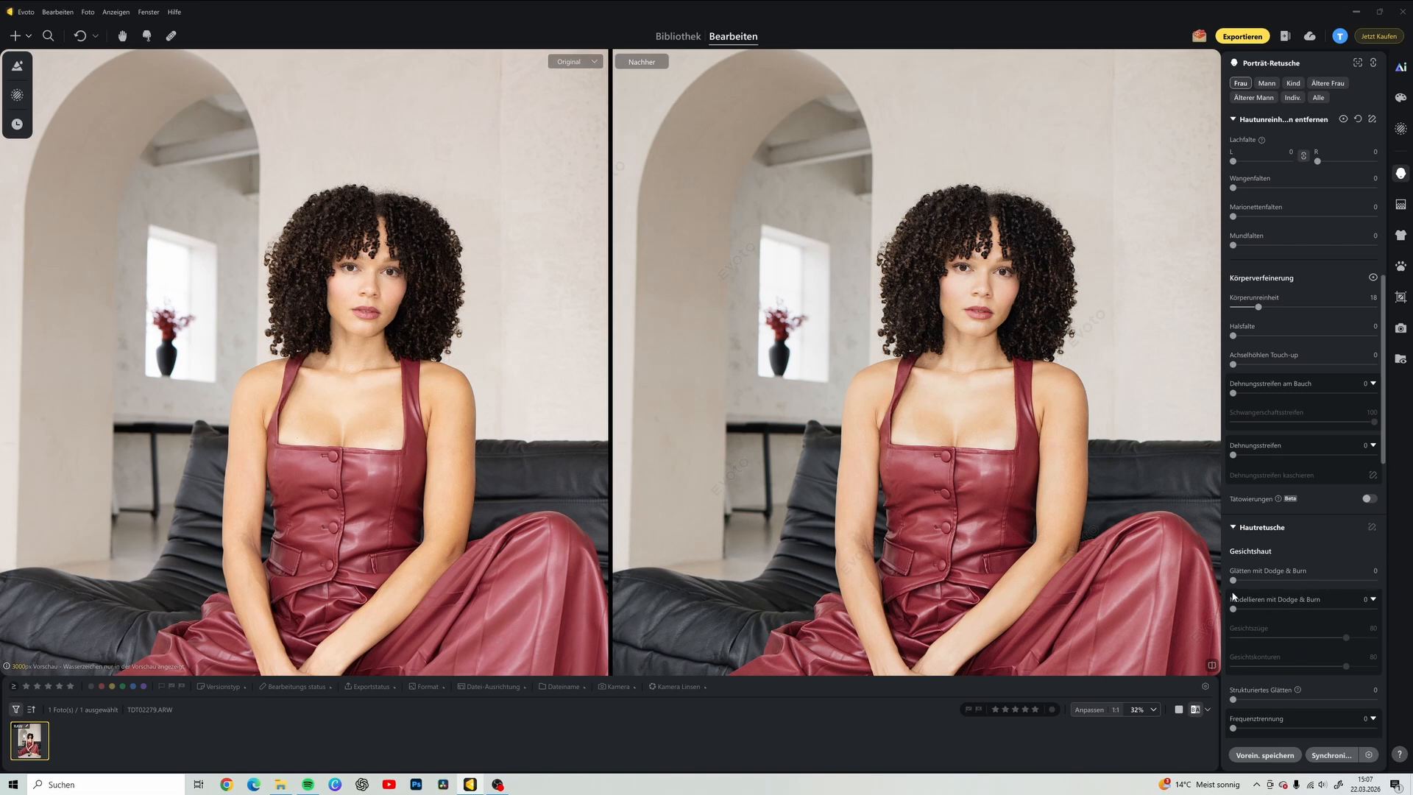
Try extreme facial skin retouching with Glätten mit Dodge & Burn at 100 and Modellieren mit Dodge & Burn at 99.
left_click_drag(1233, 582, 1402, 580)
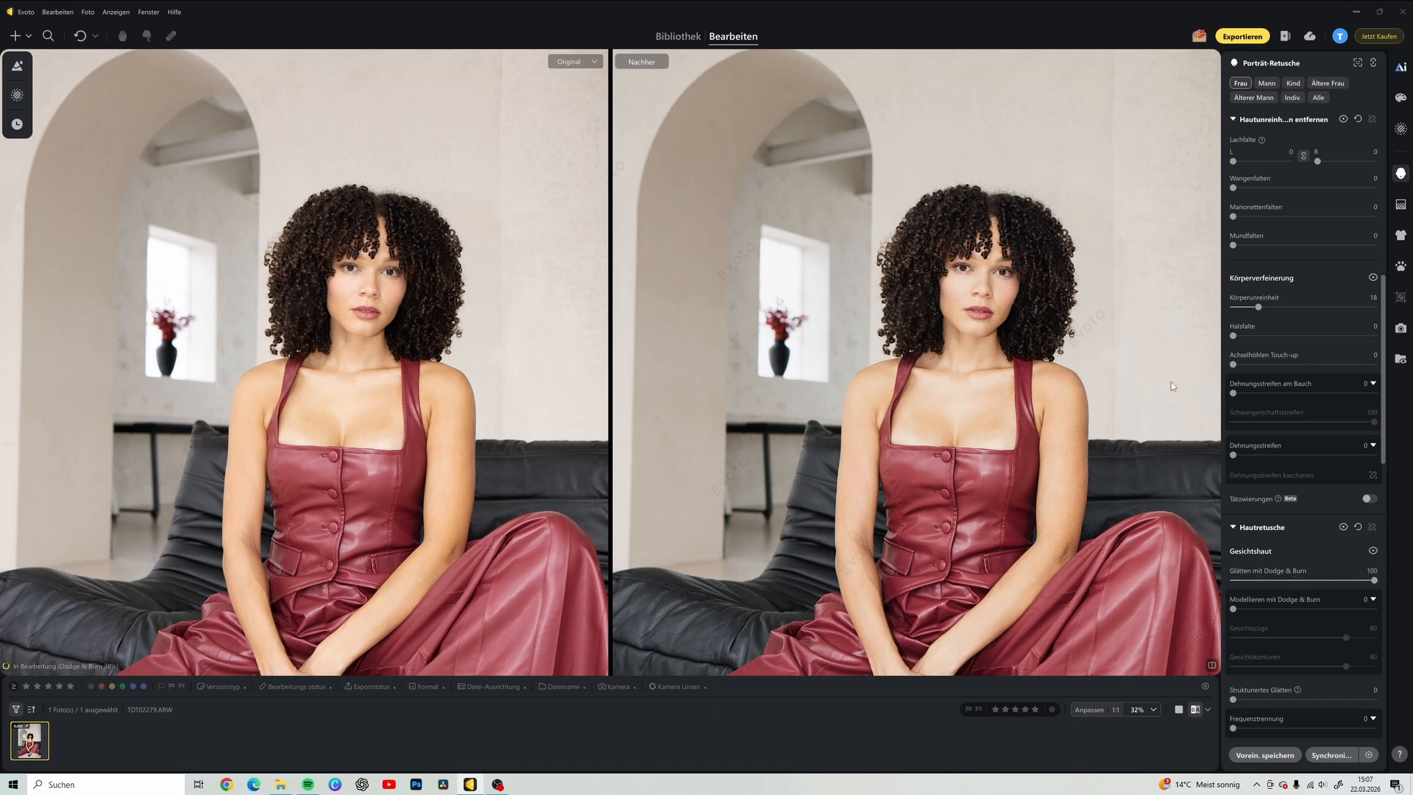
scroll(924, 294, "up", 2)
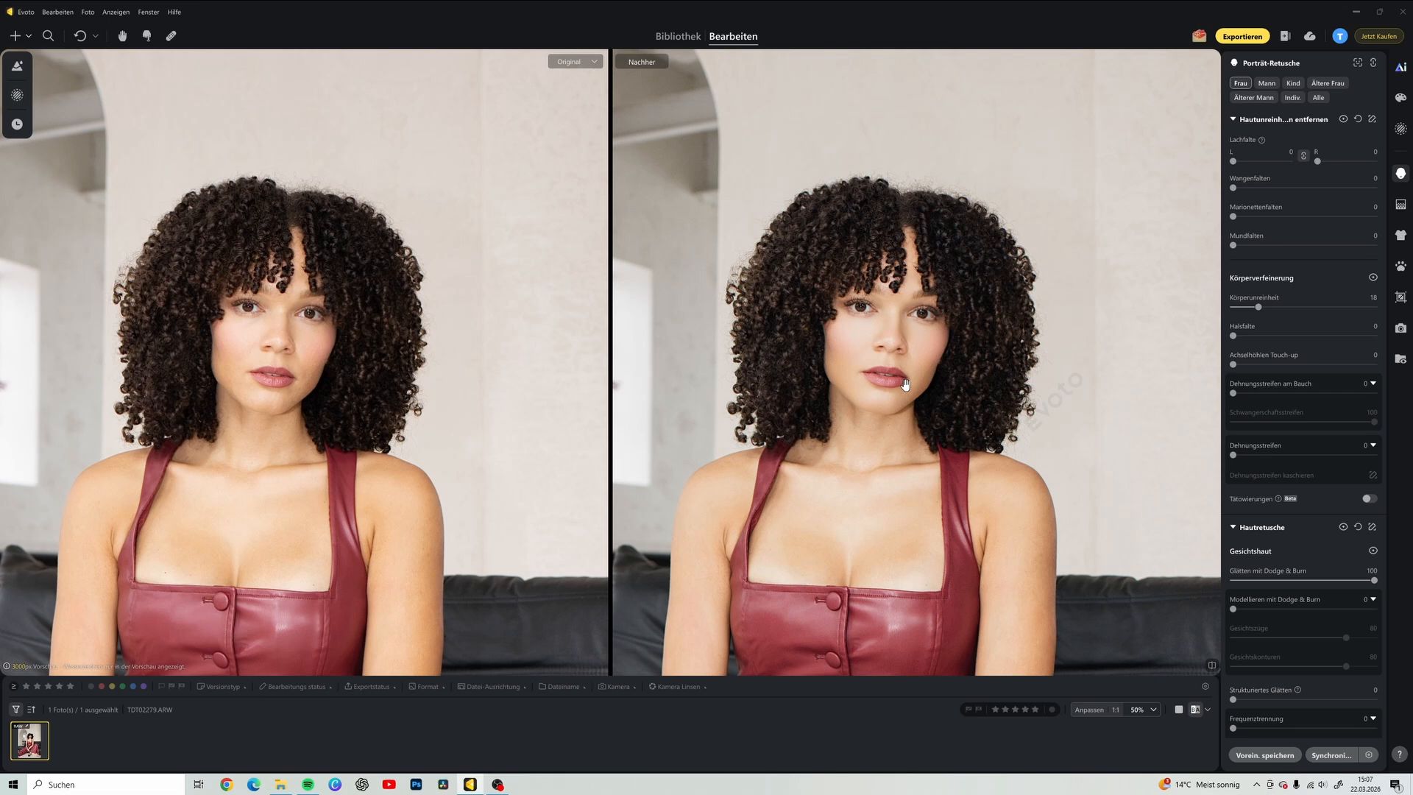
left_click(1373, 609)
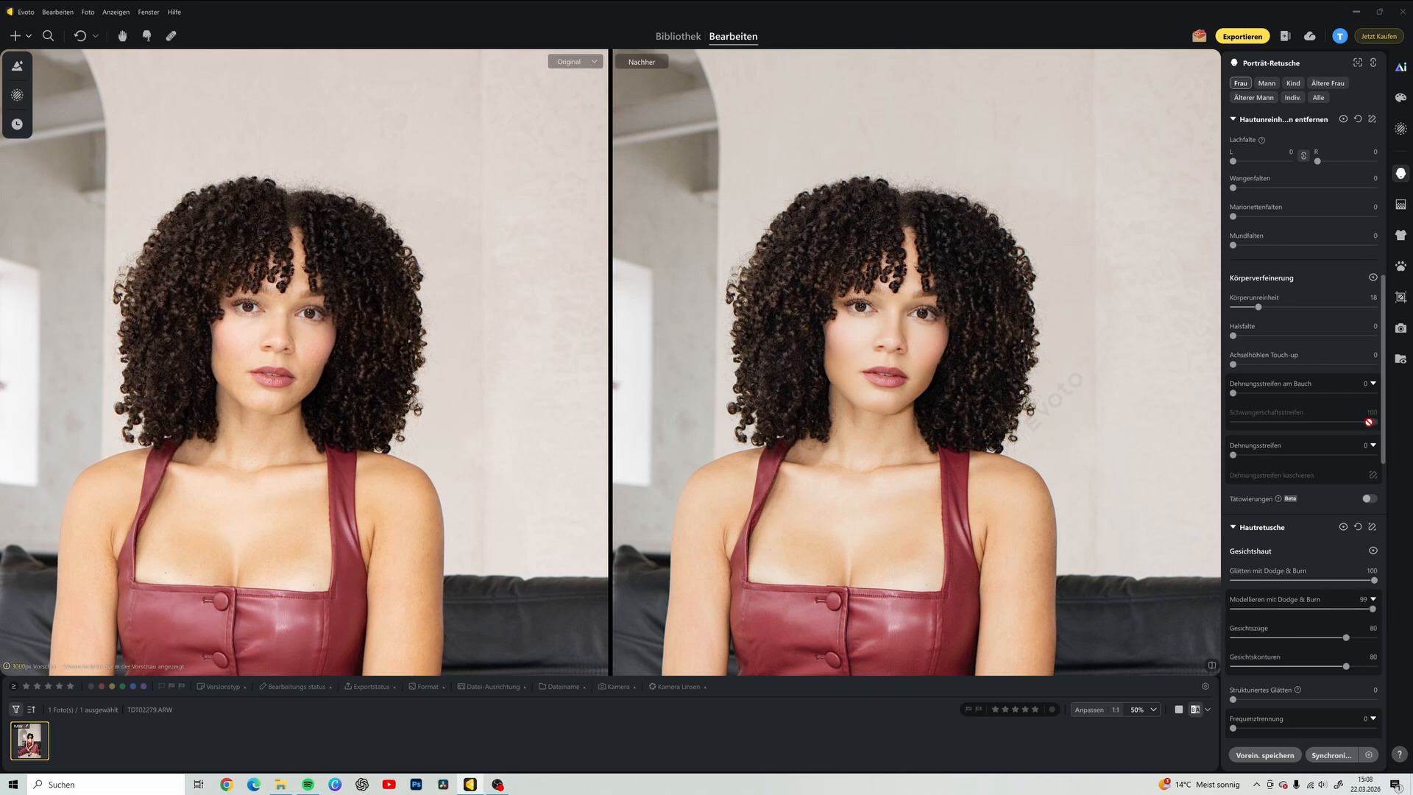
scroll(994, 394, "down", 4)
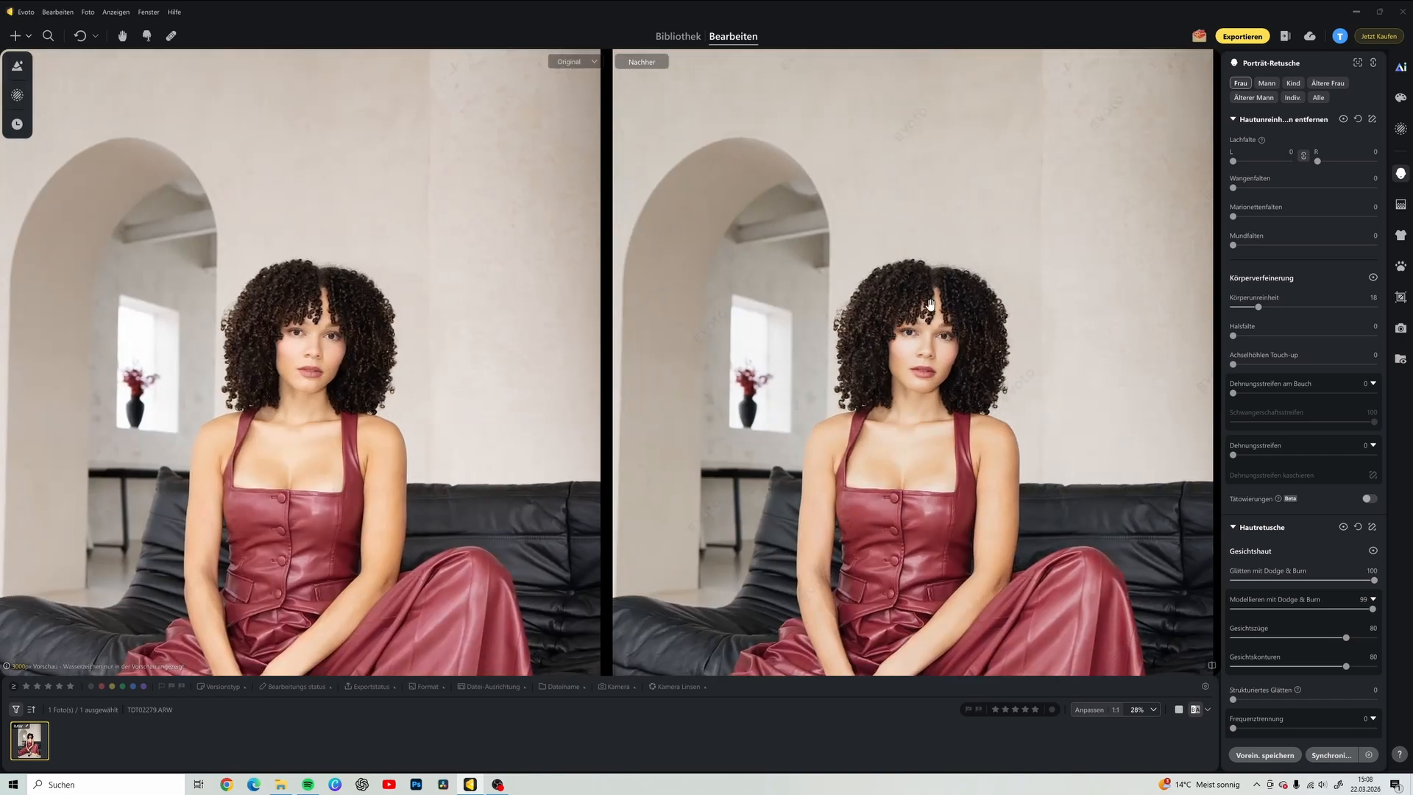
Set the facial skin's Glätten mit Dodge & Burn to 13 and Modellieren mit Dodge & Burn to 22.
left_click(1251, 580)
left_click(1254, 610)
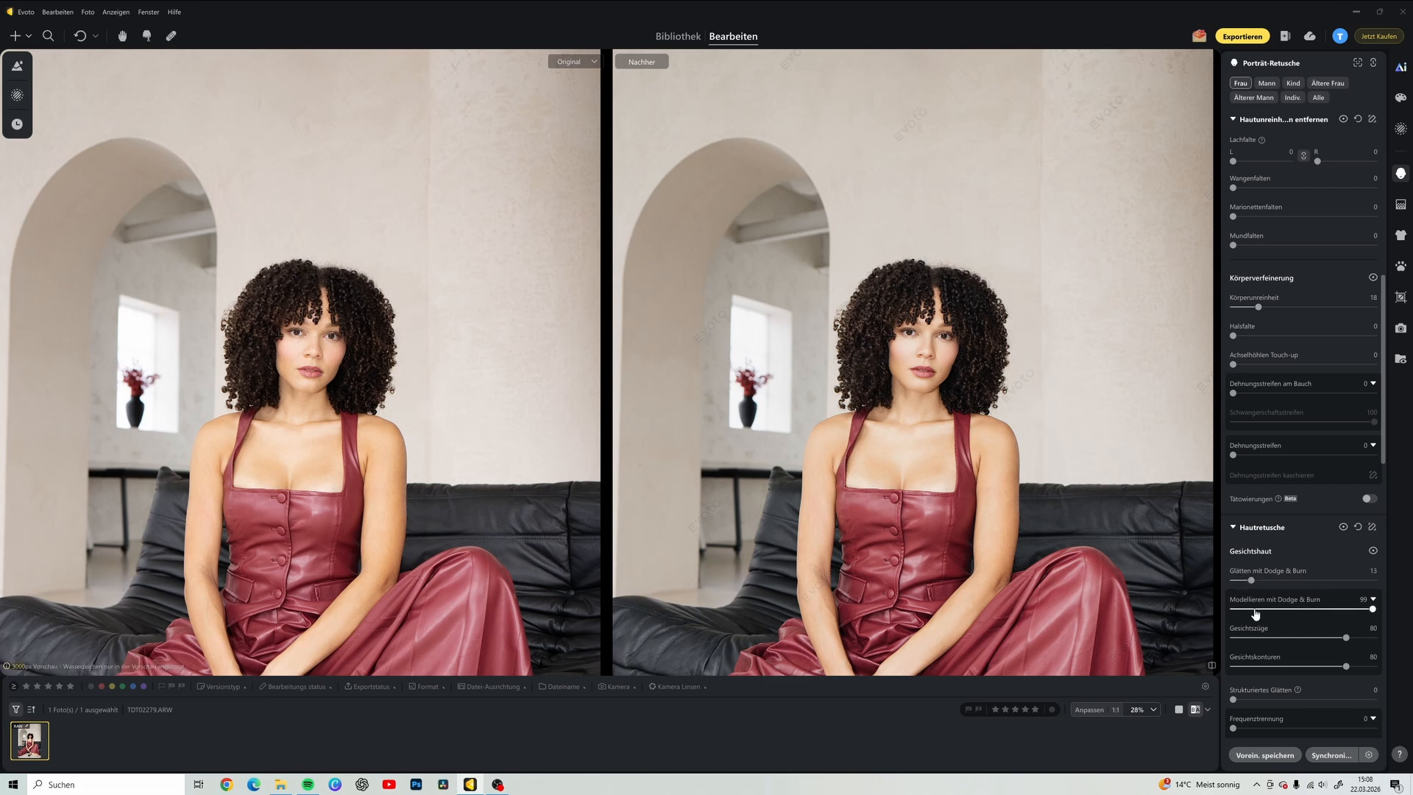
left_click_drag(1254, 610, 1264, 610)
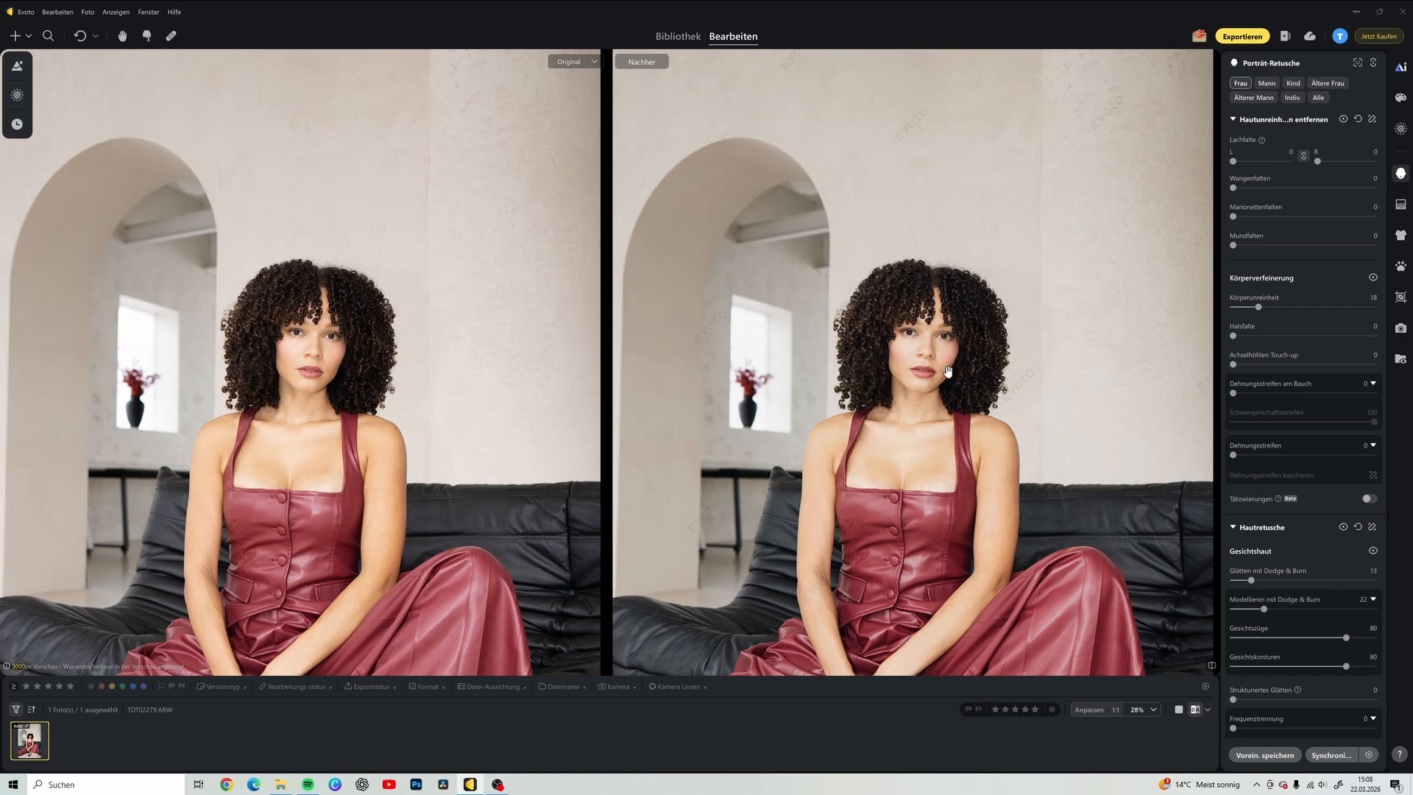
Compare the retouched facial skin with the original, both close up and at full-figure distance.
scroll(940, 340, "up", 2)
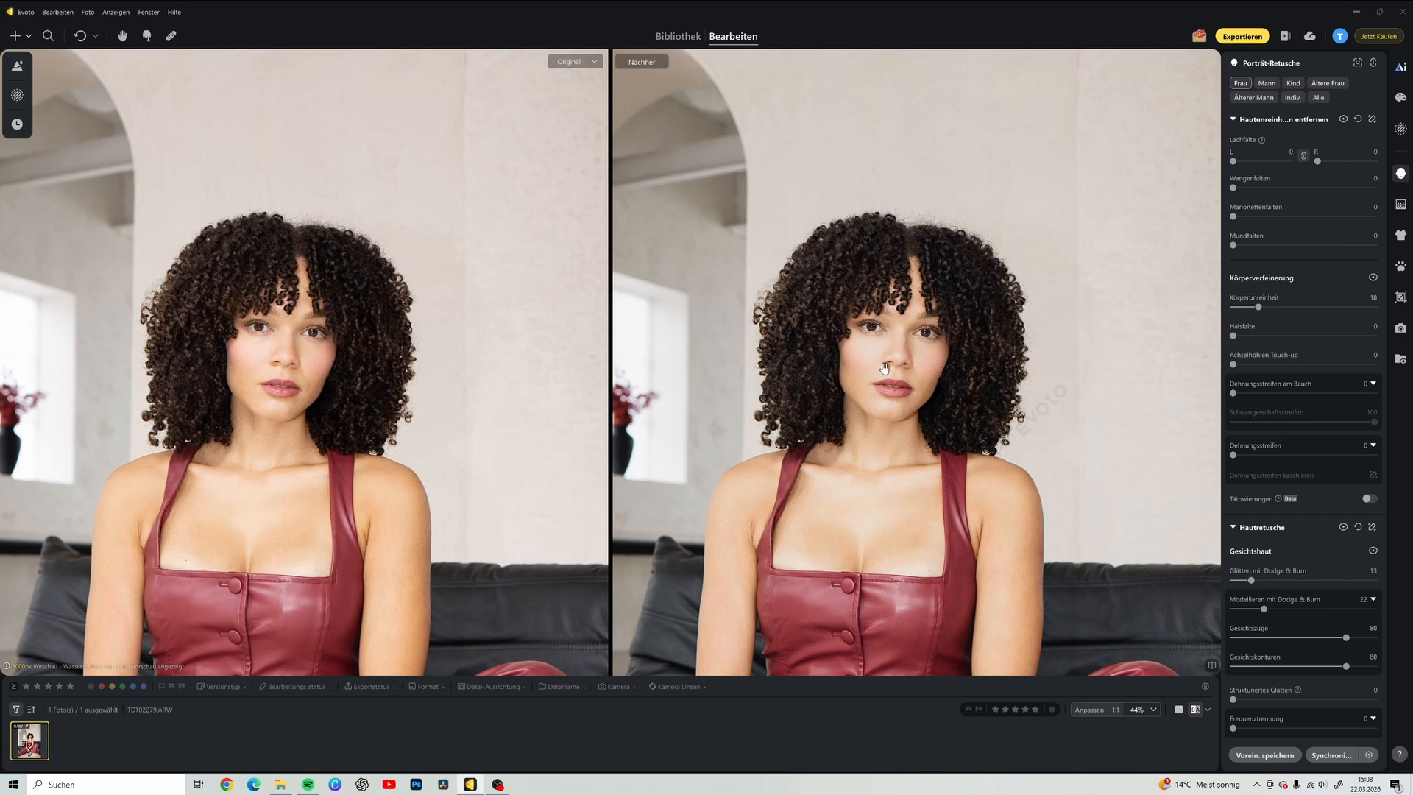
scroll(885, 368, "down", 1)
scroll(885, 368, "up", 1)
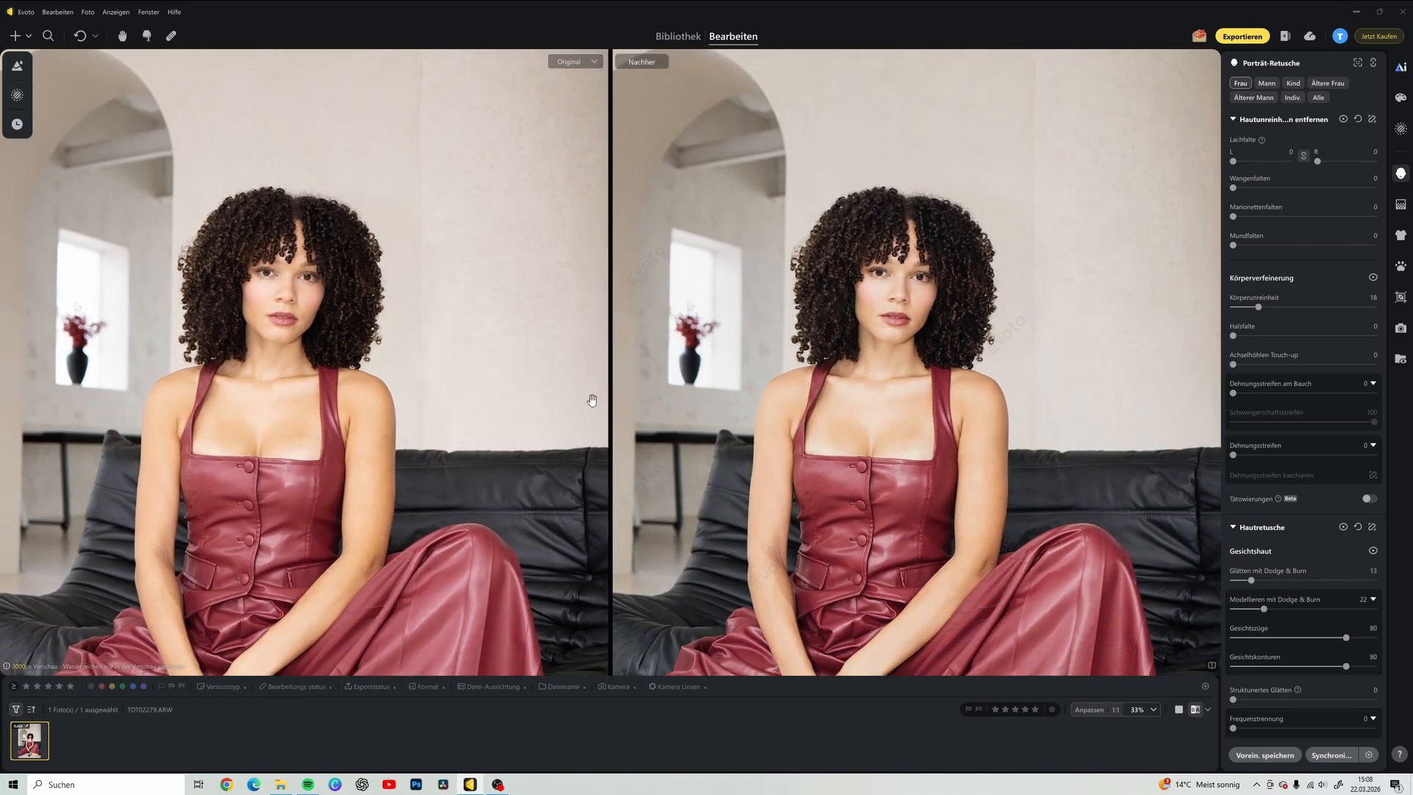
scroll(263, 339, "up", 2)
scroll(263, 339, "up", 2)
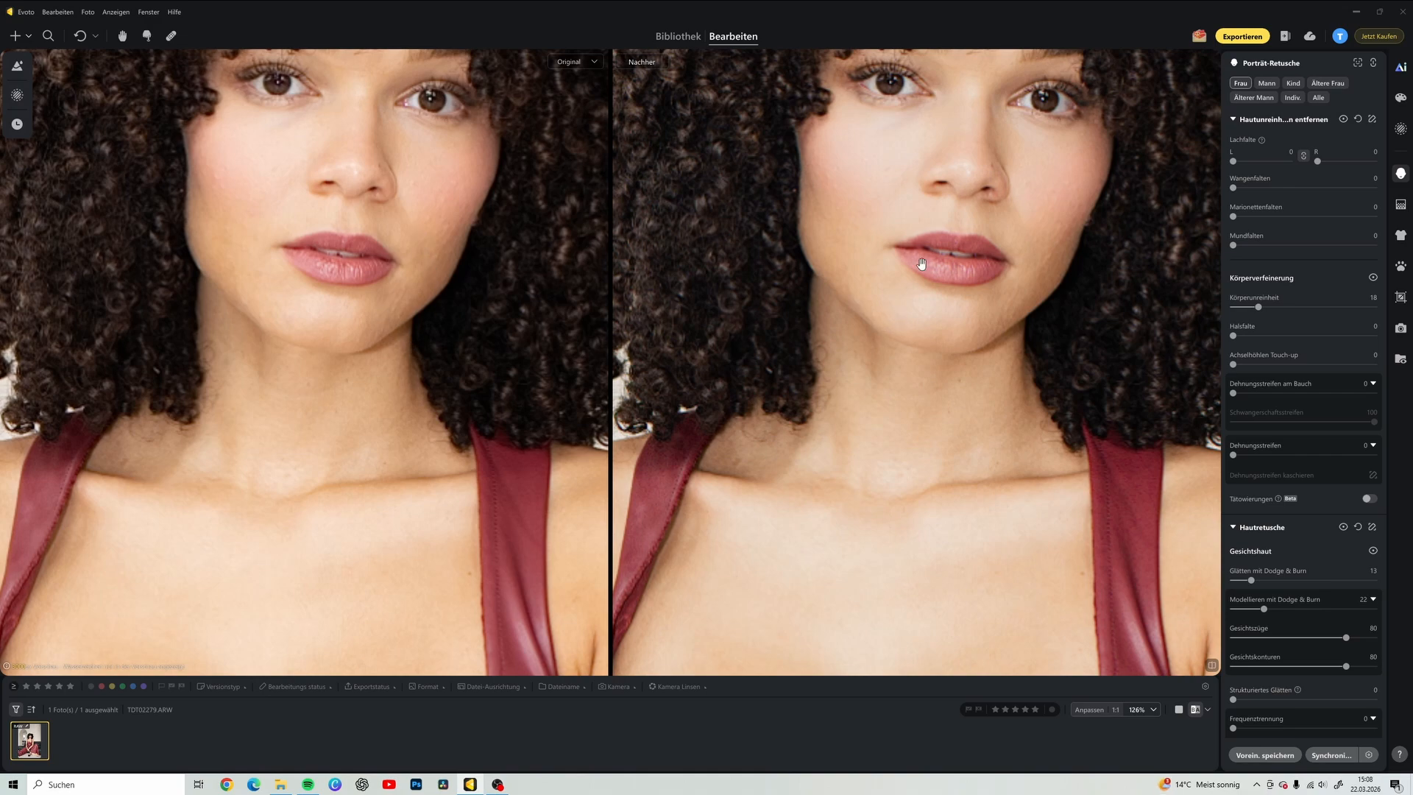
left_click_drag(899, 230, 881, 311)
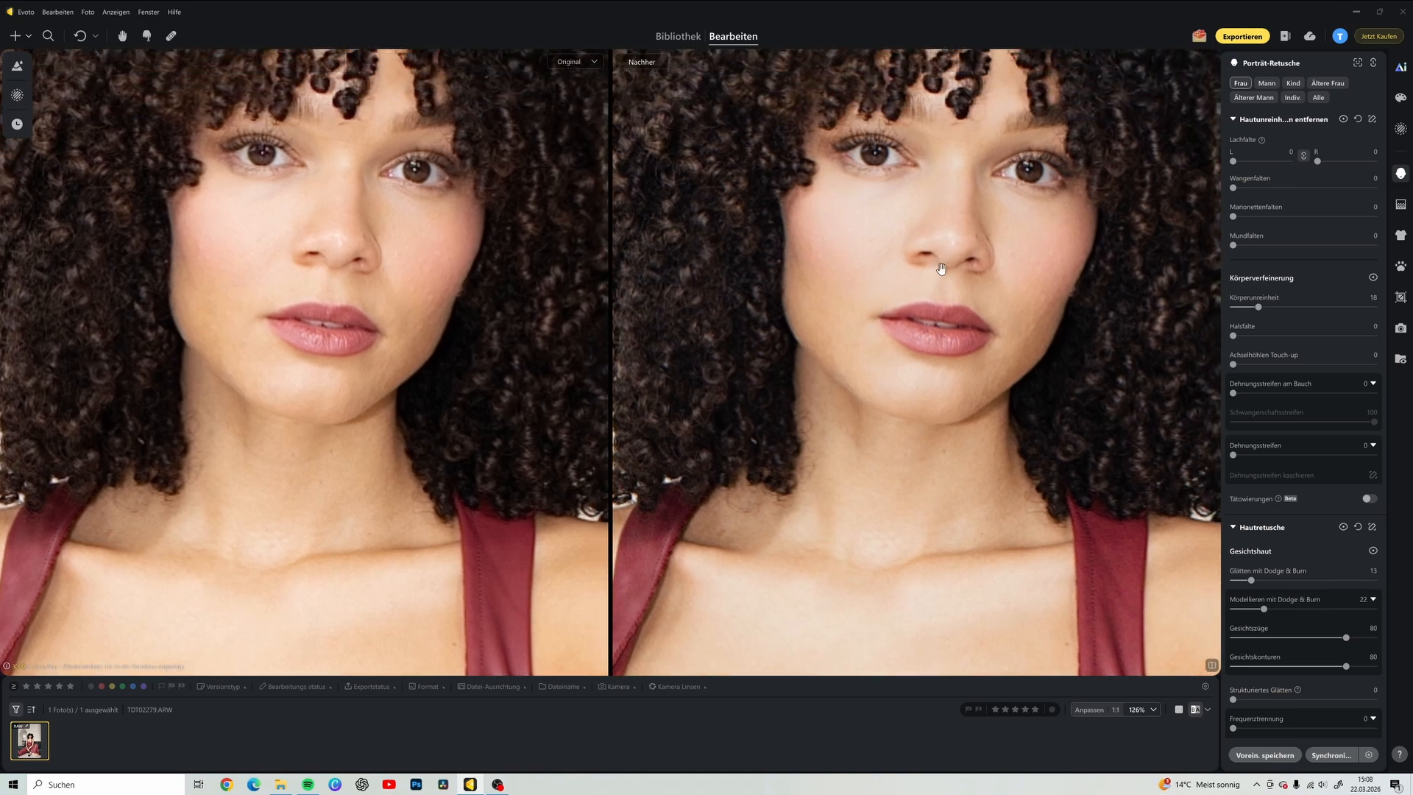
scroll(828, 273, "down", 4)
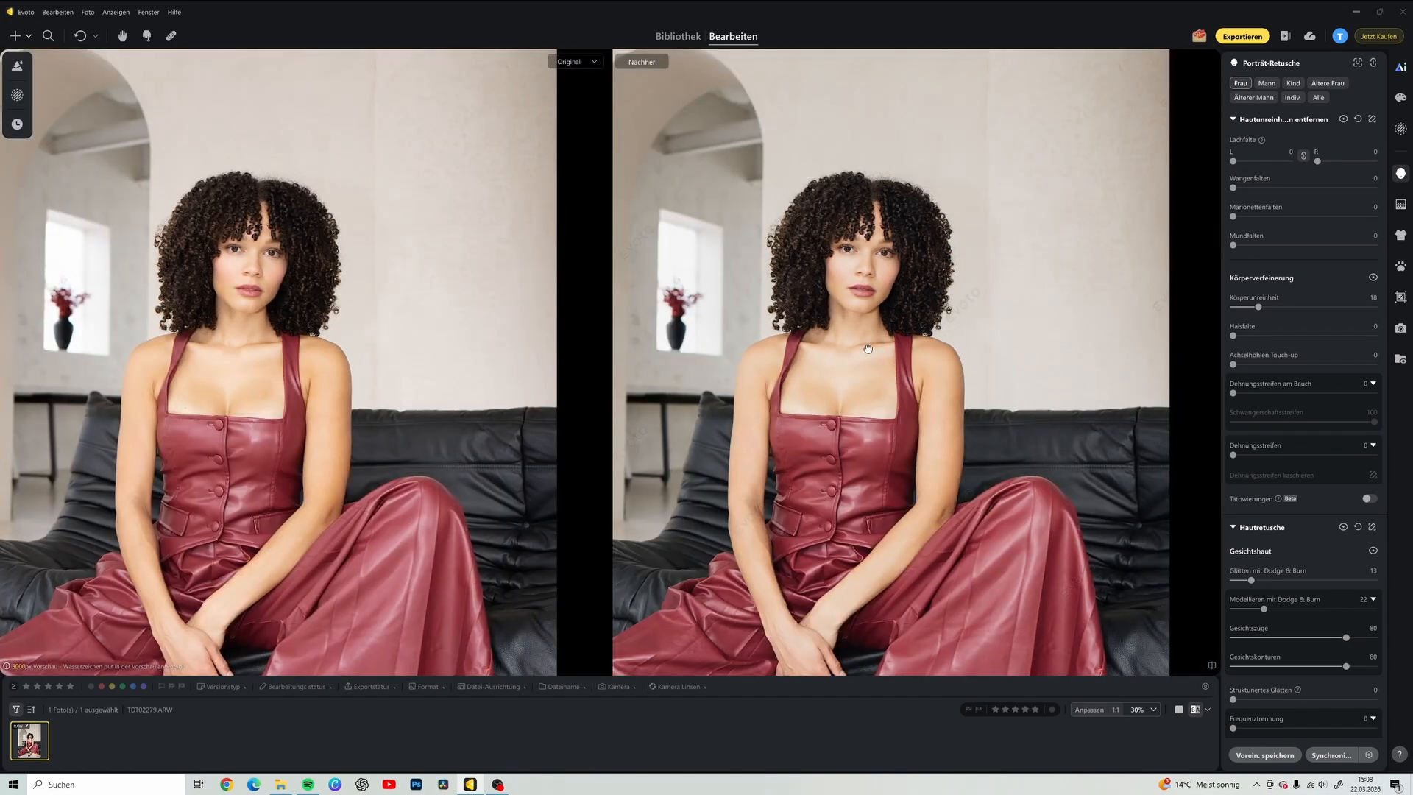
scroll(865, 340, "down", 1)
Set Glätten mit Dodge & Burn to 11 for the body skin.
scroll(1278, 624, "down", 3)
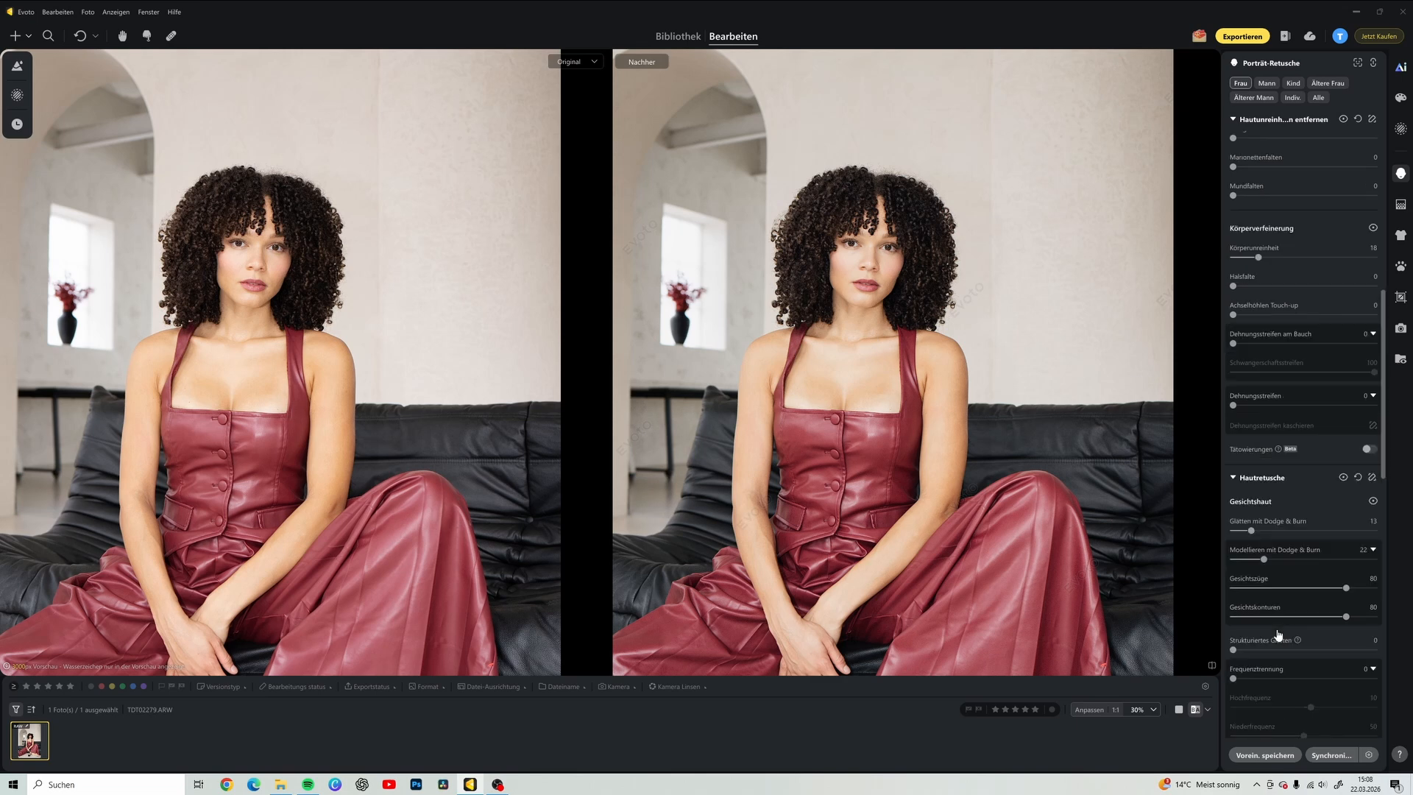
scroll(1278, 624, "down", 2)
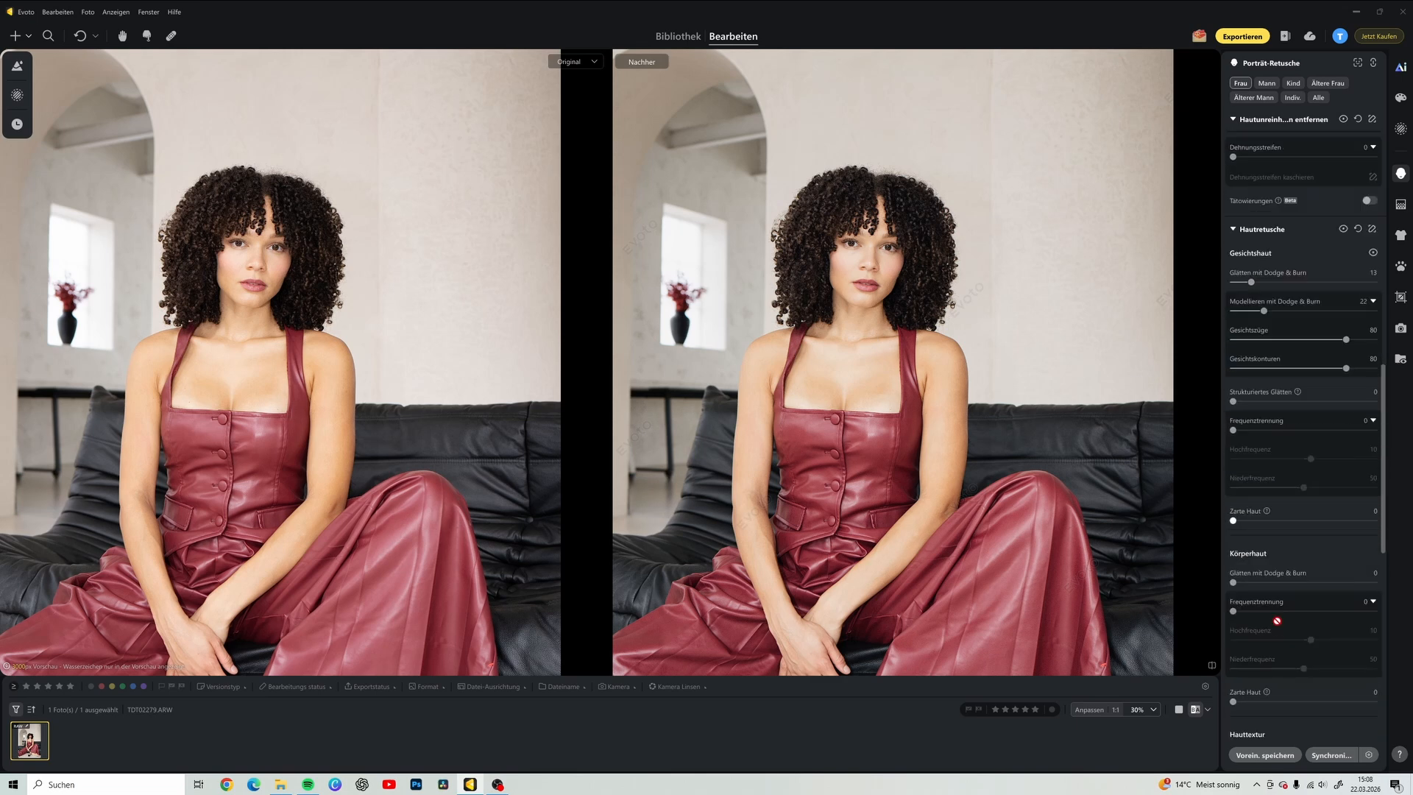
left_click(1250, 583)
Set the skin texture's Textur to 18 and Klarheit to 17, and check the effect on the portrait.
scroll(1276, 569, "down", 3)
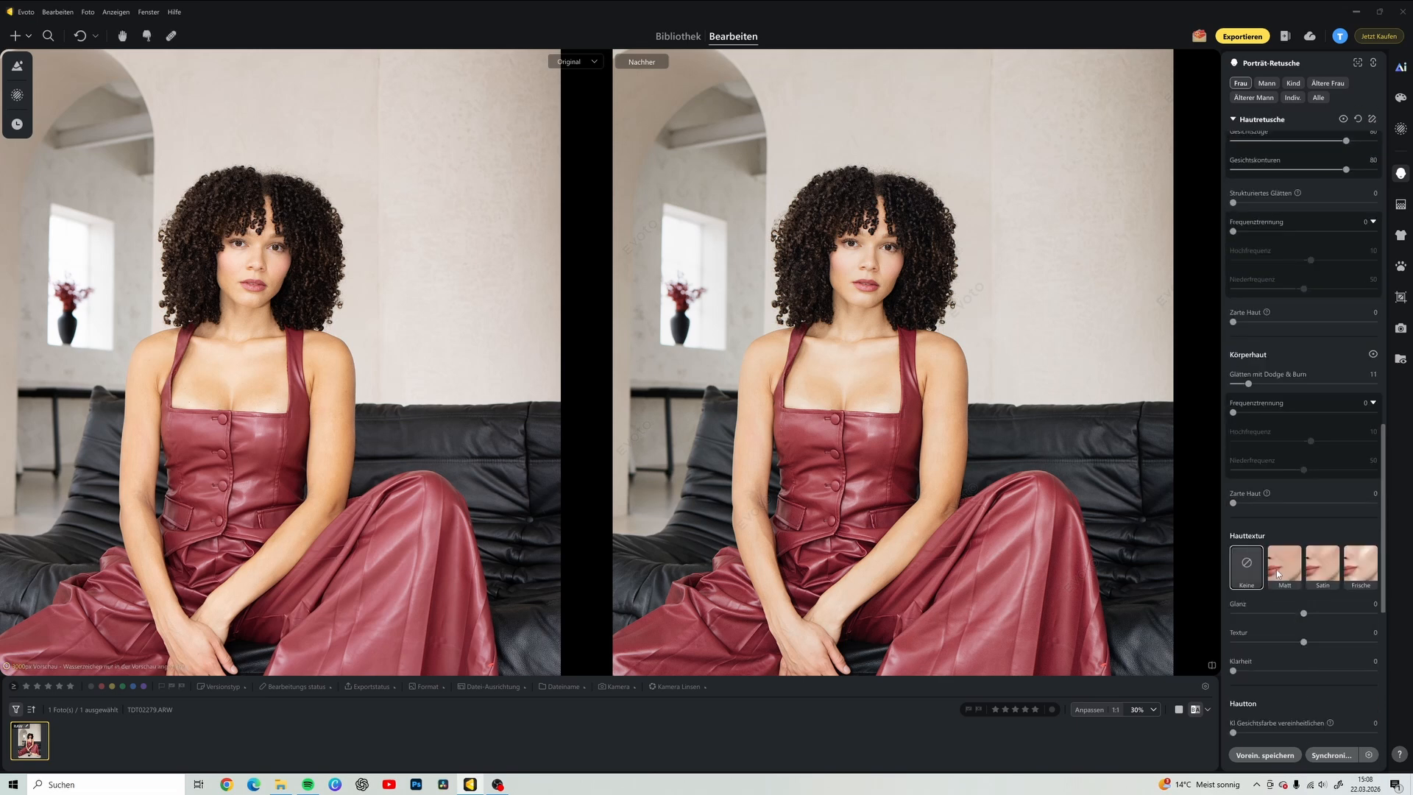
scroll(1278, 573, "down", 1)
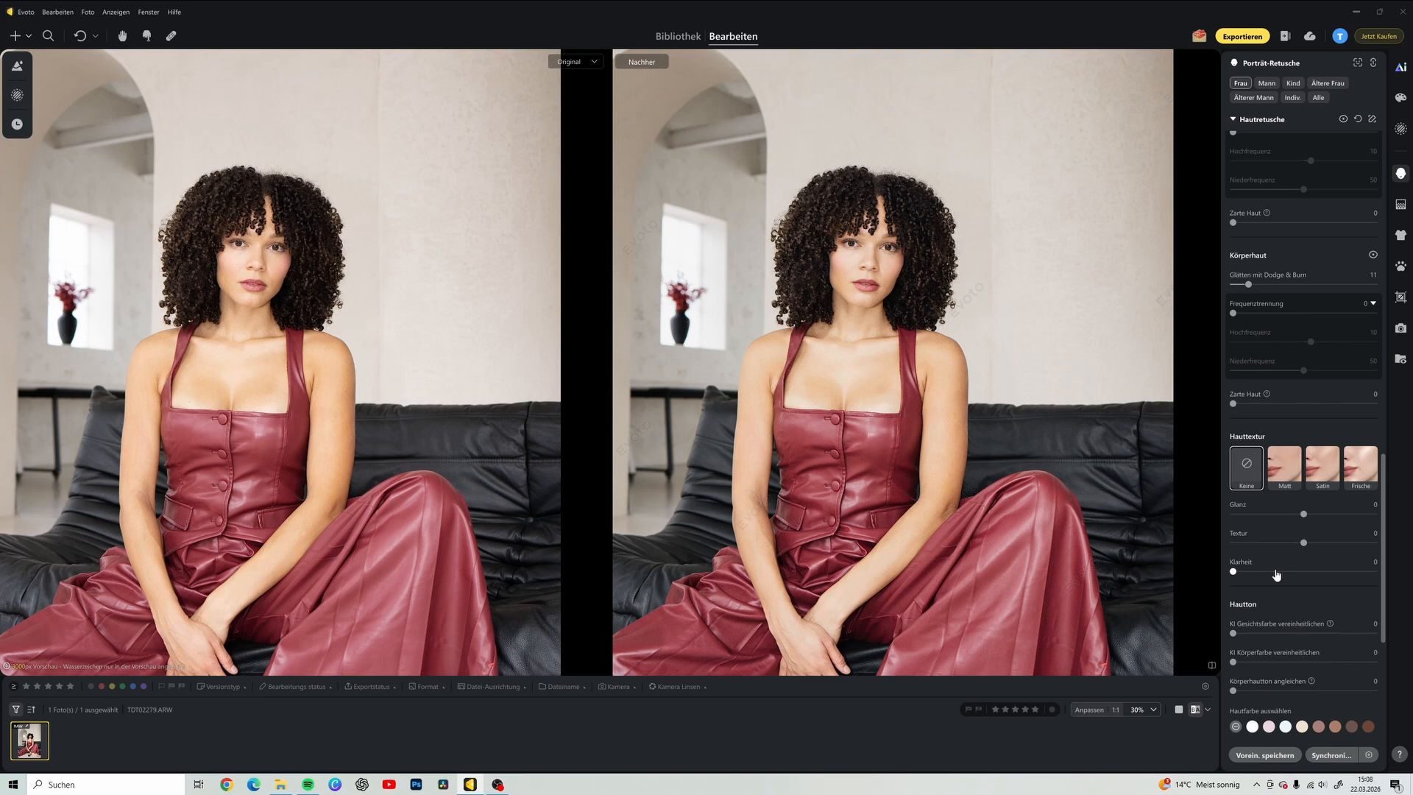
scroll(992, 305, "up", 4)
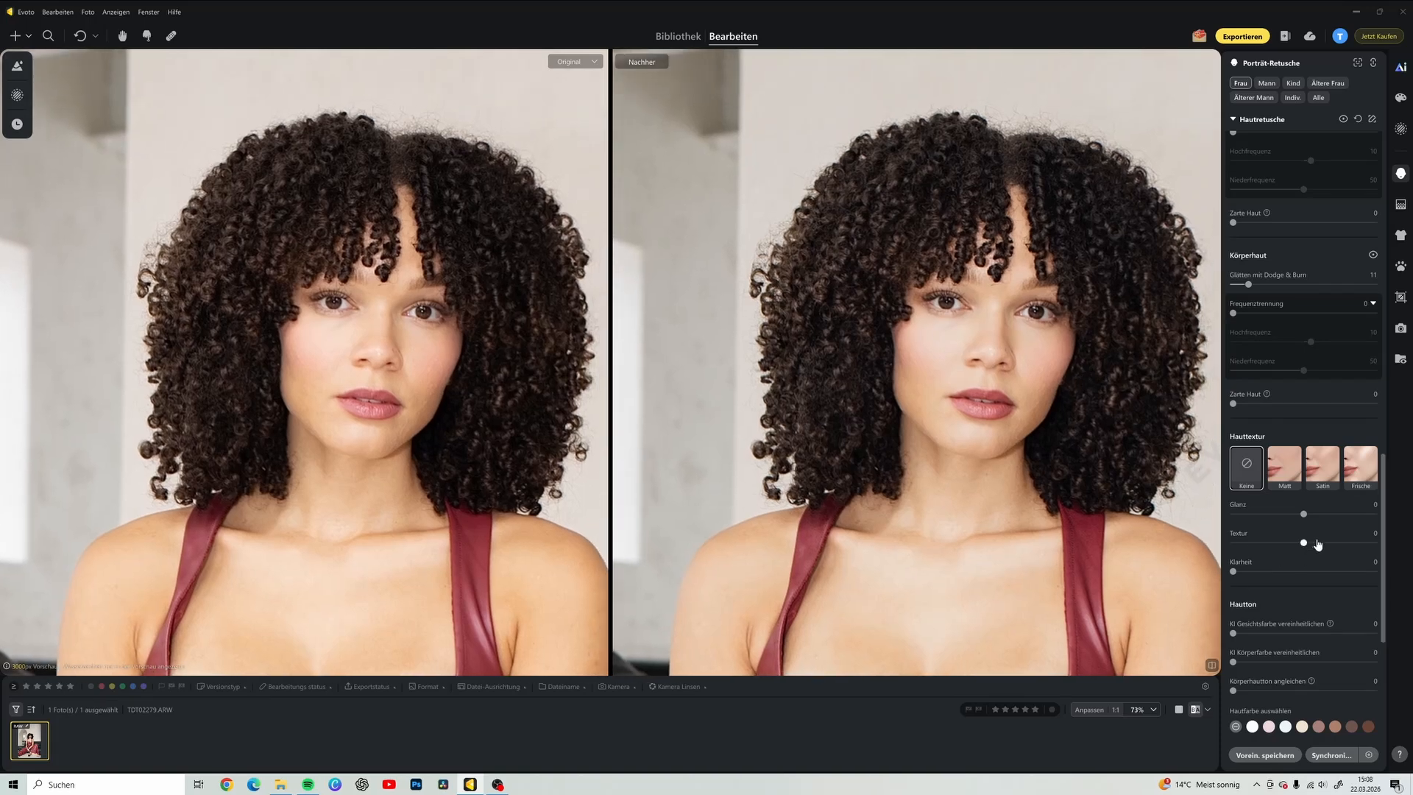
left_click_drag(1304, 544, 1316, 545)
left_click(1258, 572)
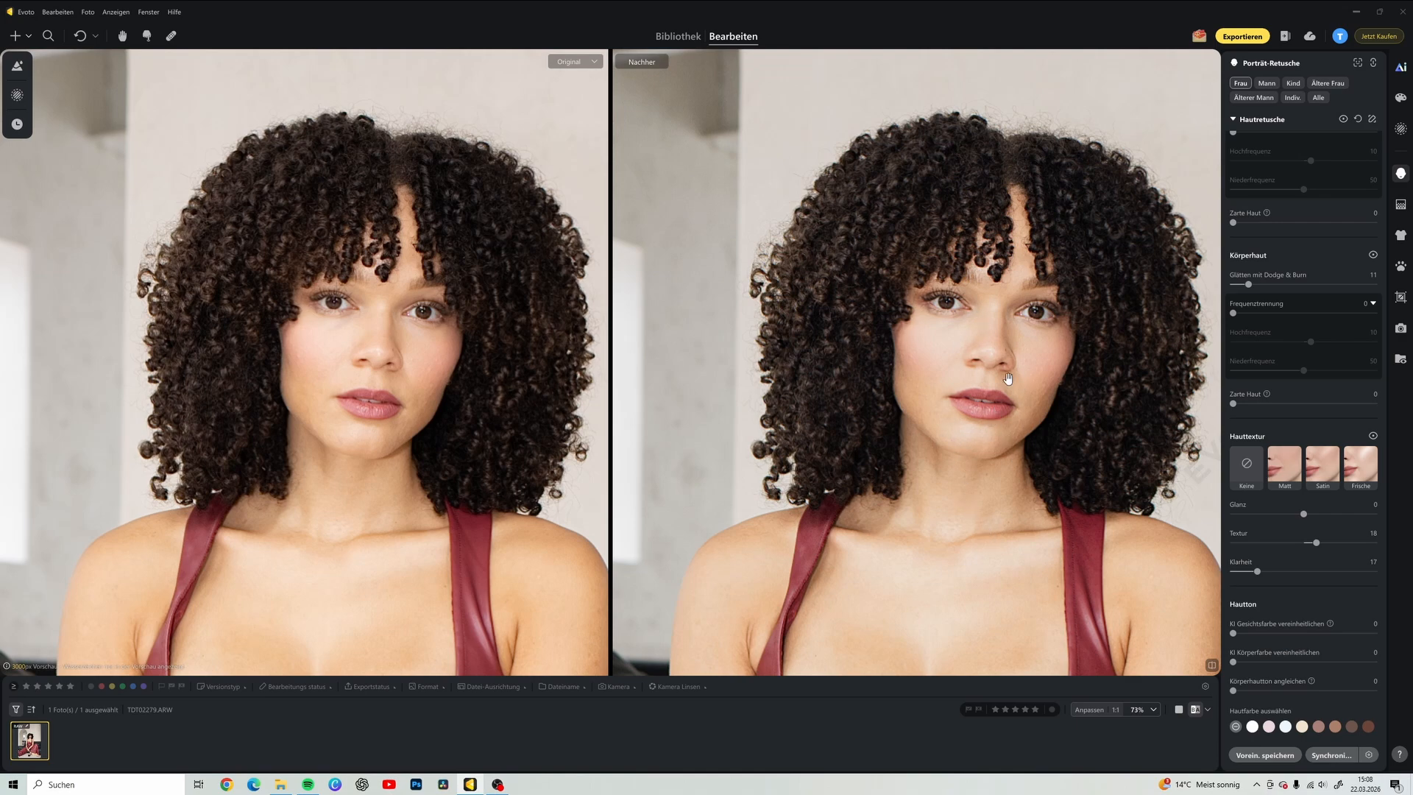
scroll(982, 430, "down", 5)
left_click_drag(971, 484, 923, 416)
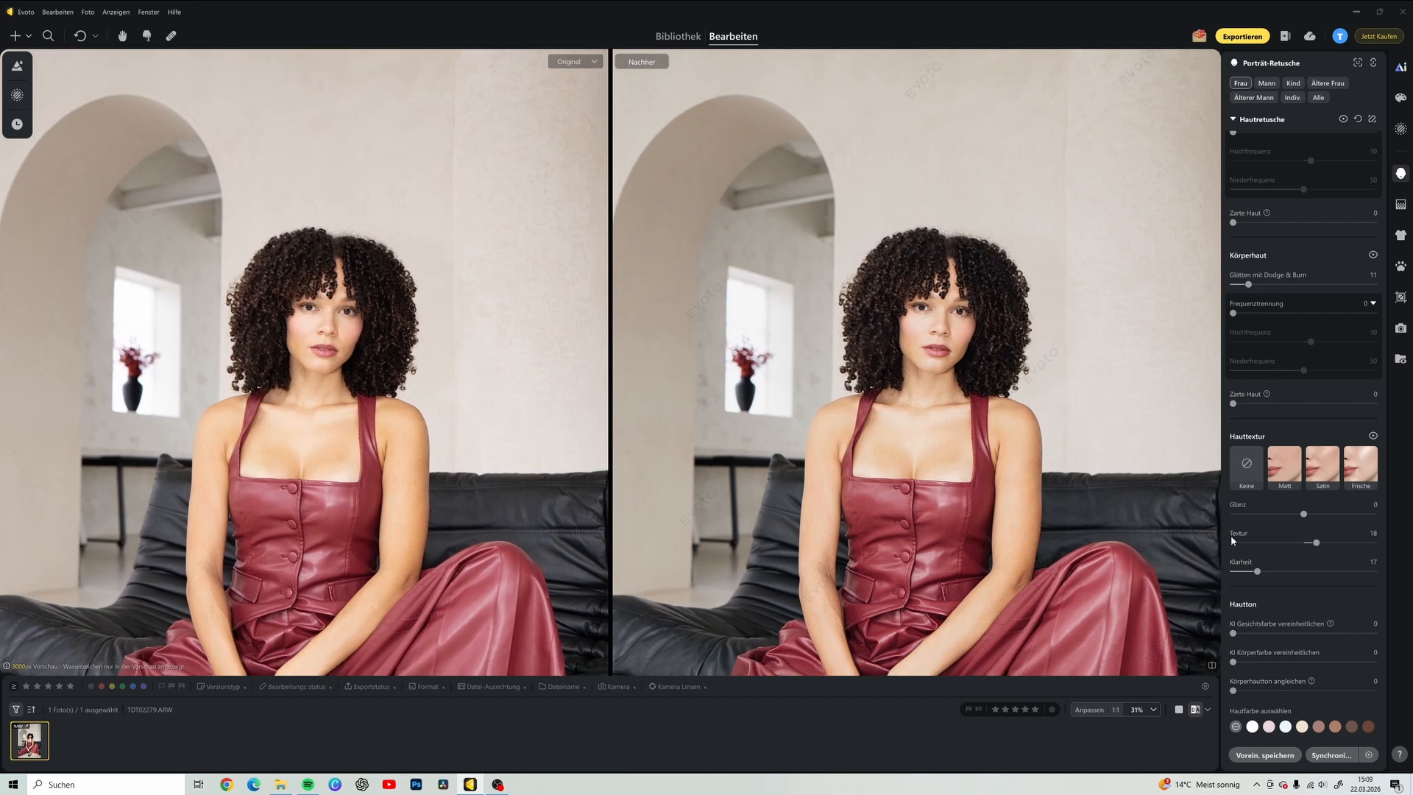
Try the light-brown skin colour, switch to the rosy-brown swatch, and compare the full picture with the original.
scroll(1314, 589, "down", 3)
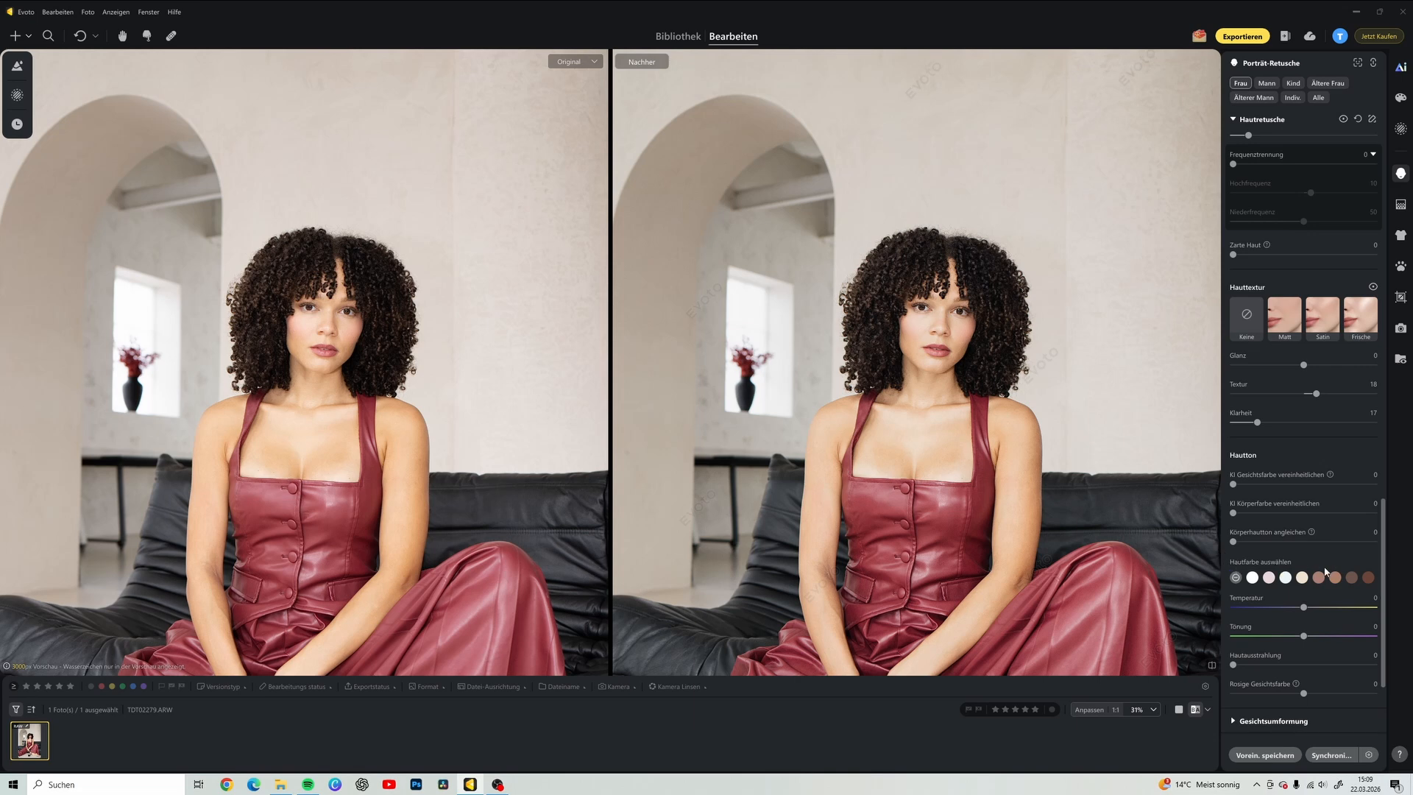
left_click(1336, 579)
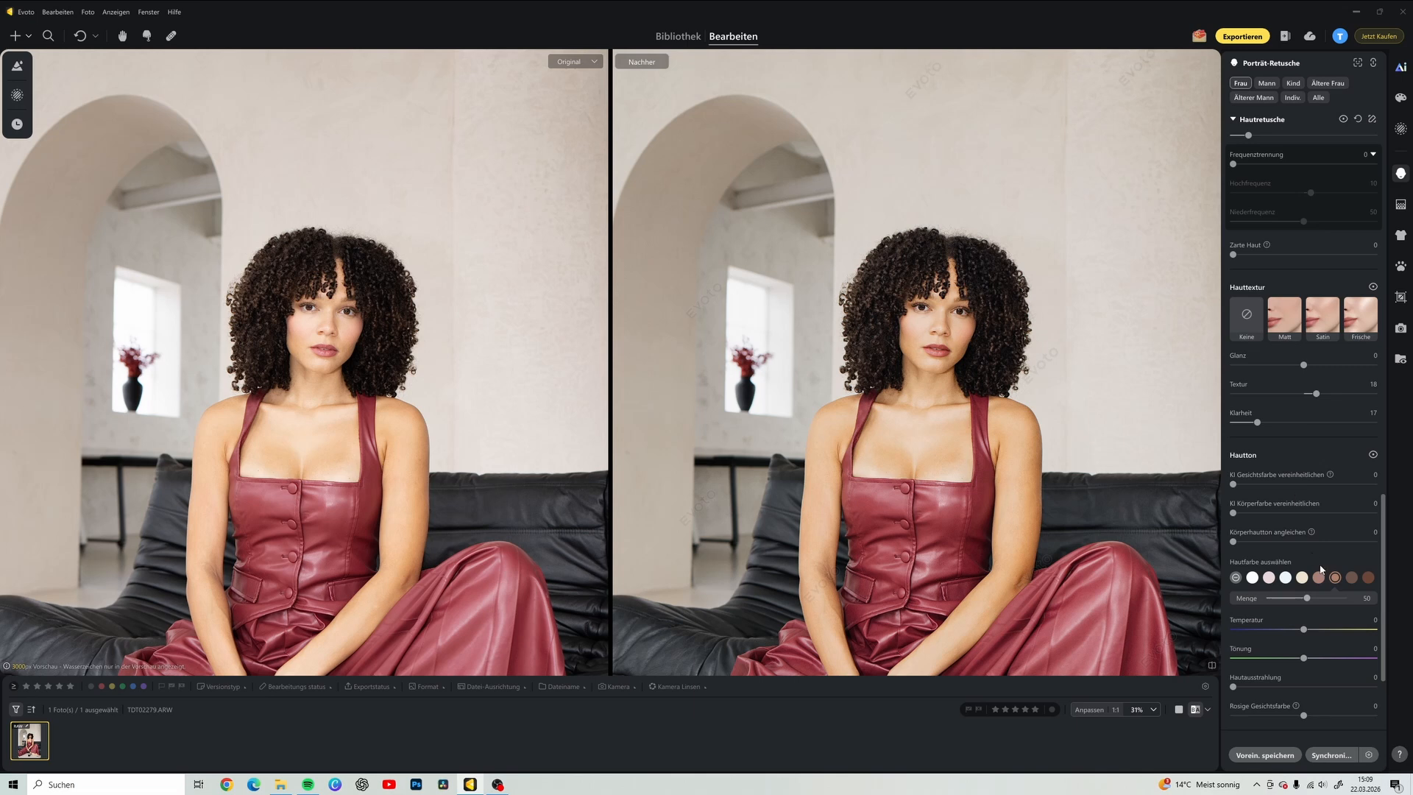
left_click(1317, 578)
scroll(1344, 579, "down", 1)
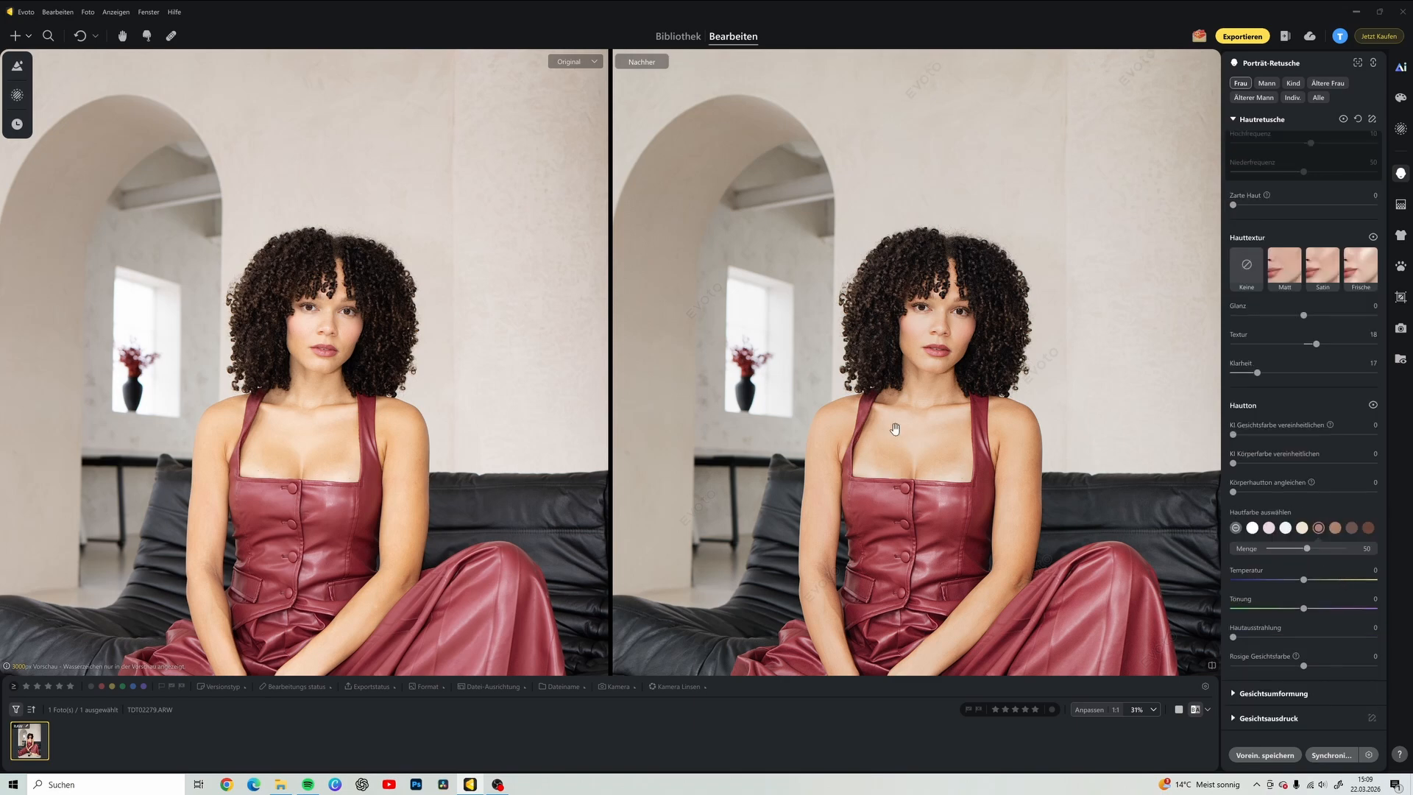
scroll(896, 401, "down", 3)
left_click_drag(939, 444, 913, 438)
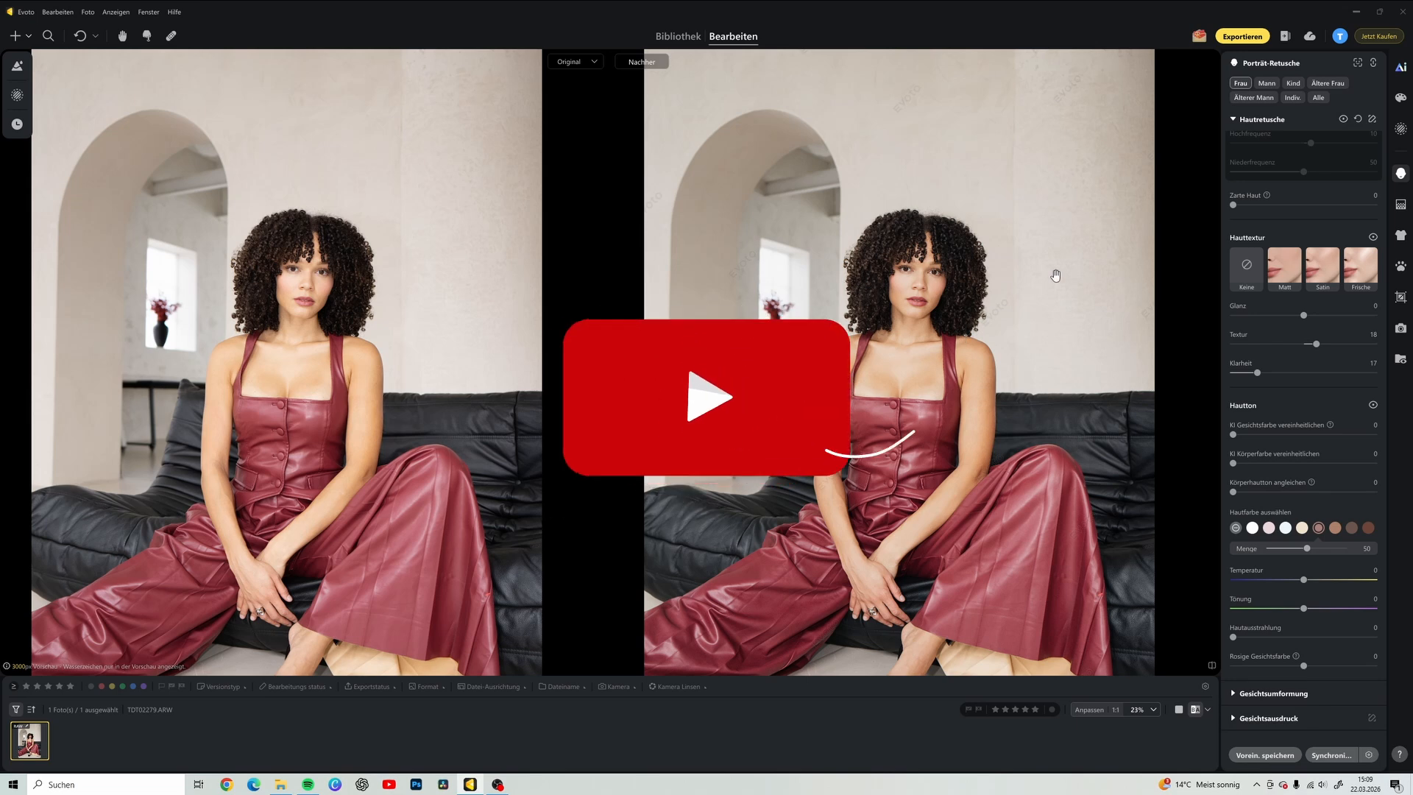
Set the make-up Kontur to 25 and Highlights to 4 for the woman's face.
scroll(1257, 597, "down", 2)
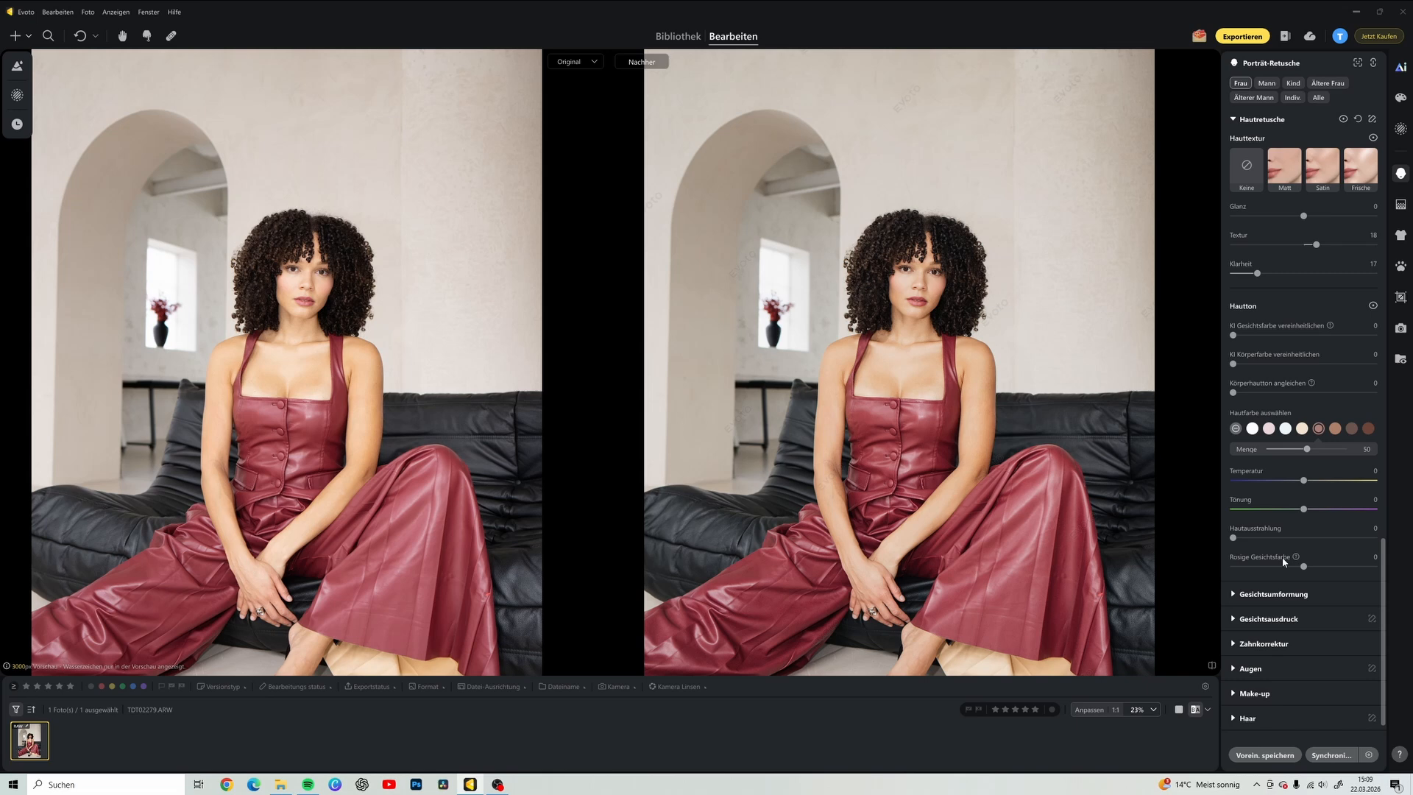
scroll(1293, 617, "down", 1)
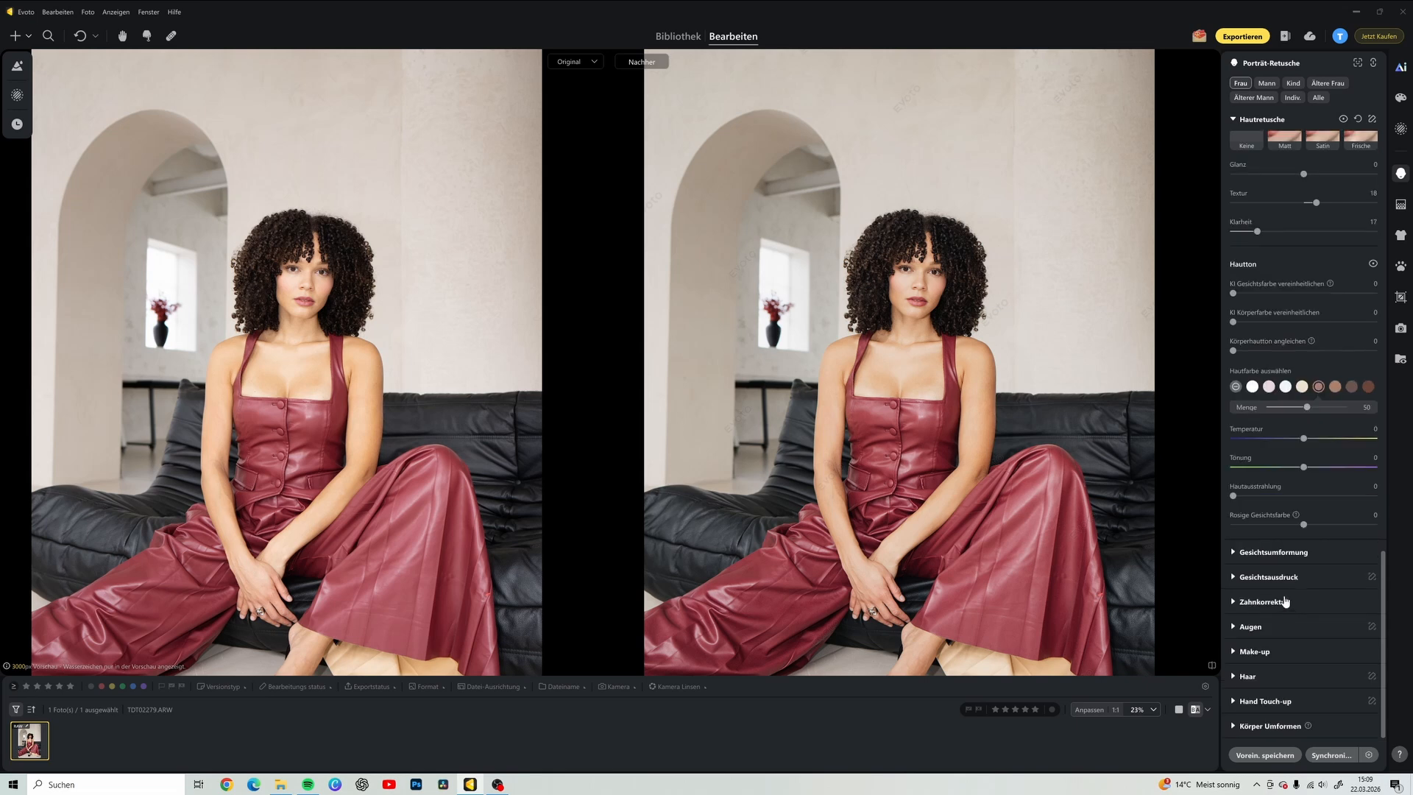
left_click(1238, 653)
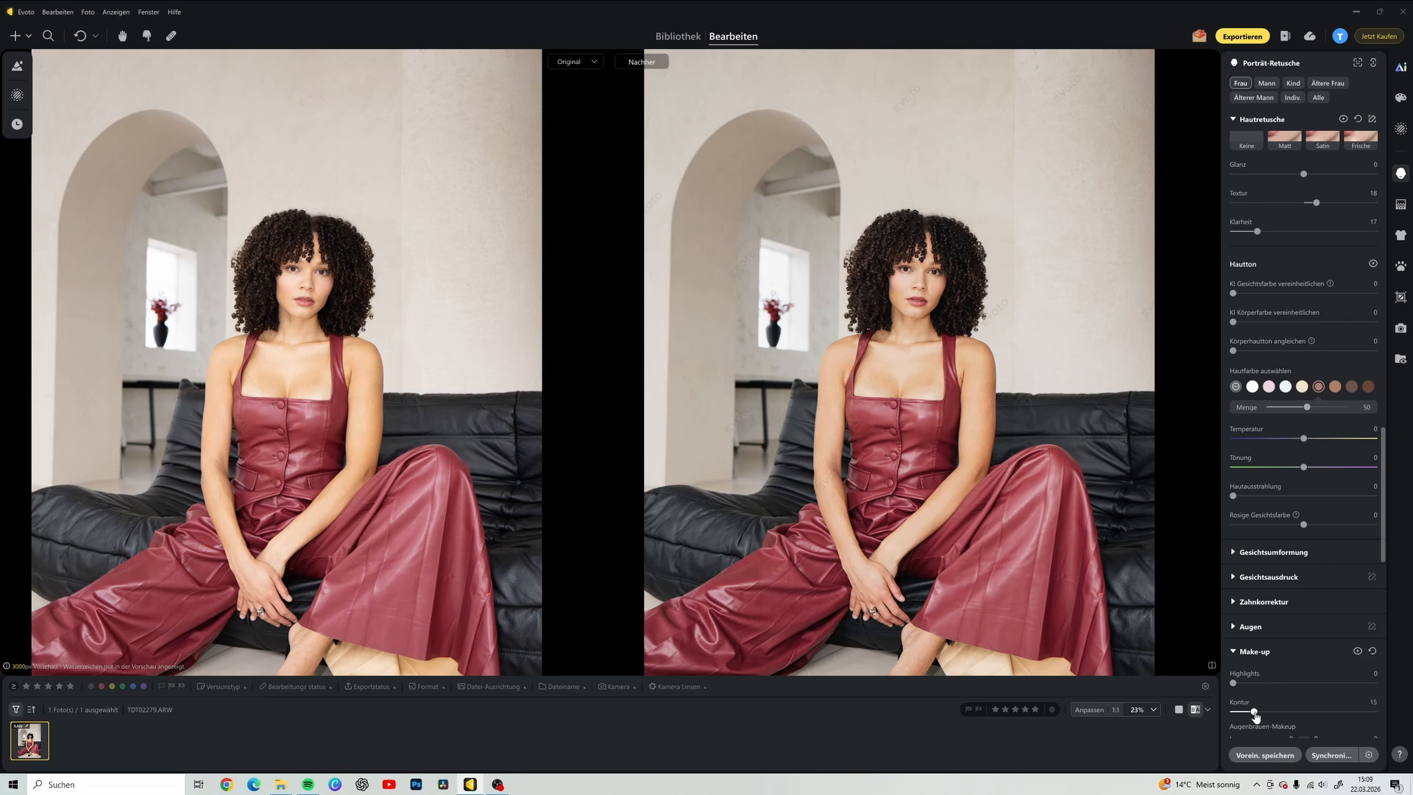
left_click_drag(1255, 714, 1269, 714)
scroll(1288, 622, "down", 4)
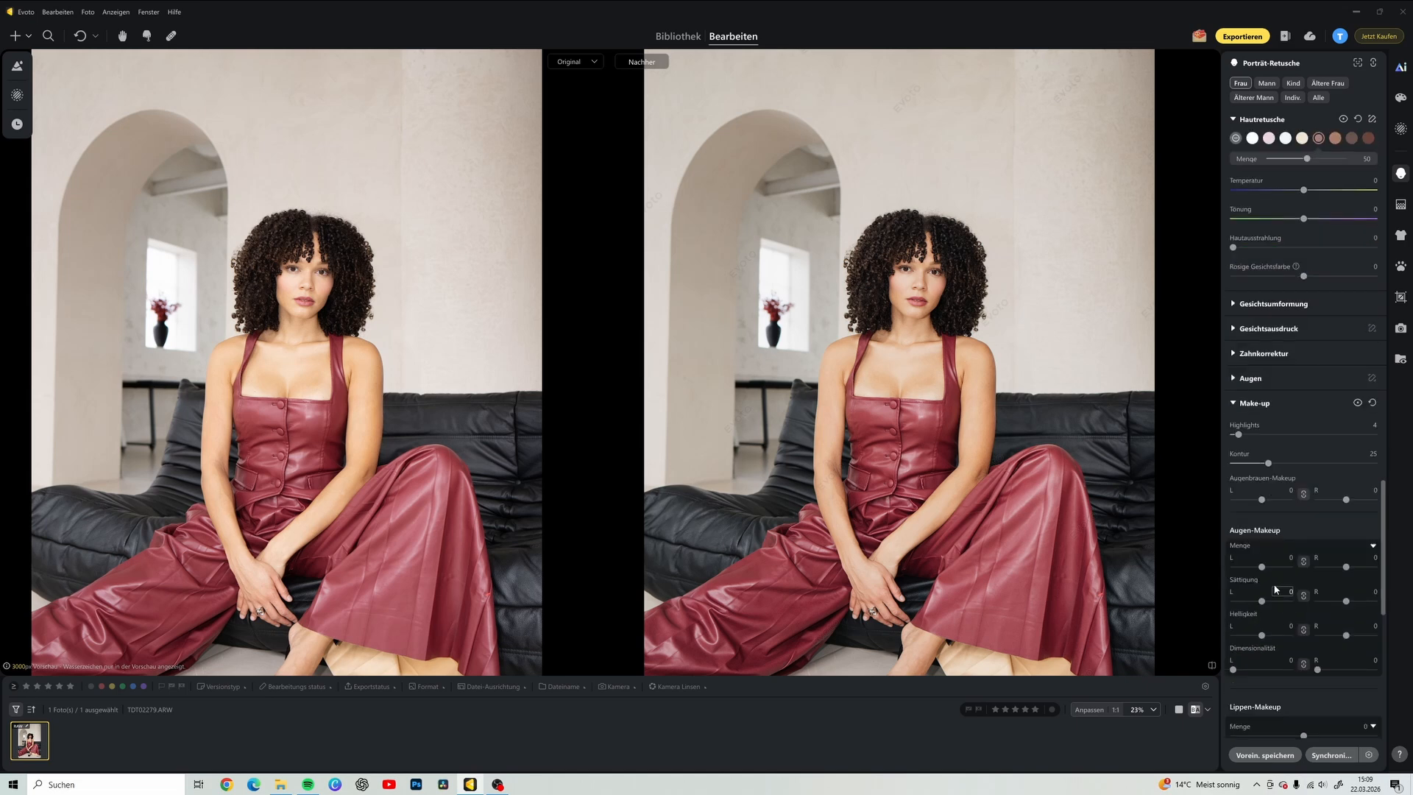
Set Augenbrauen-Makeup to 22 on both sides and the lip make-up to Menge 19, Sättigung 14 and Dimensionalität 7.
left_click_drag(1271, 504, 1269, 508)
scroll(1320, 599, "down", 3)
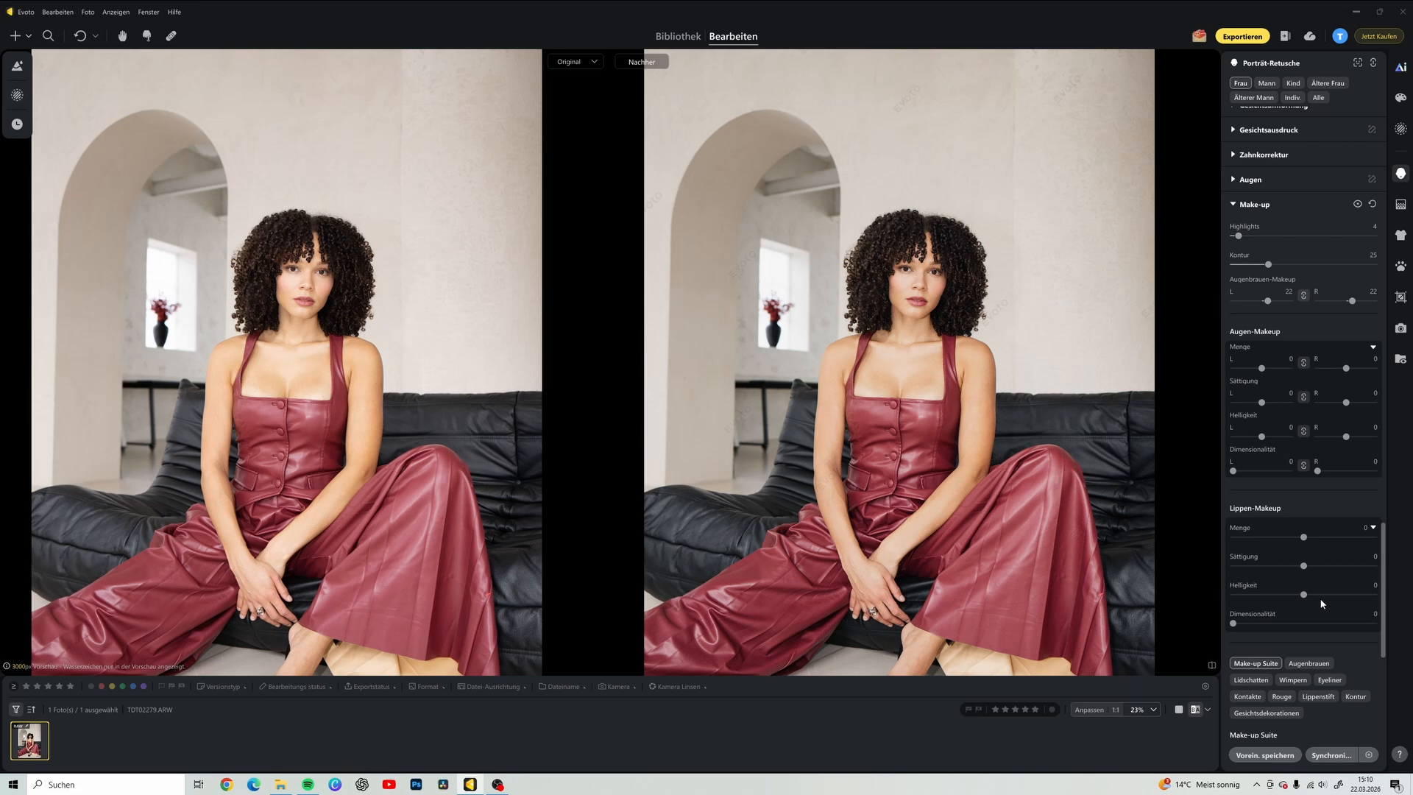
left_click_drag(1312, 540, 1317, 538)
left_click_drag(1237, 629, 1244, 627)
scroll(917, 361, "up", 2)
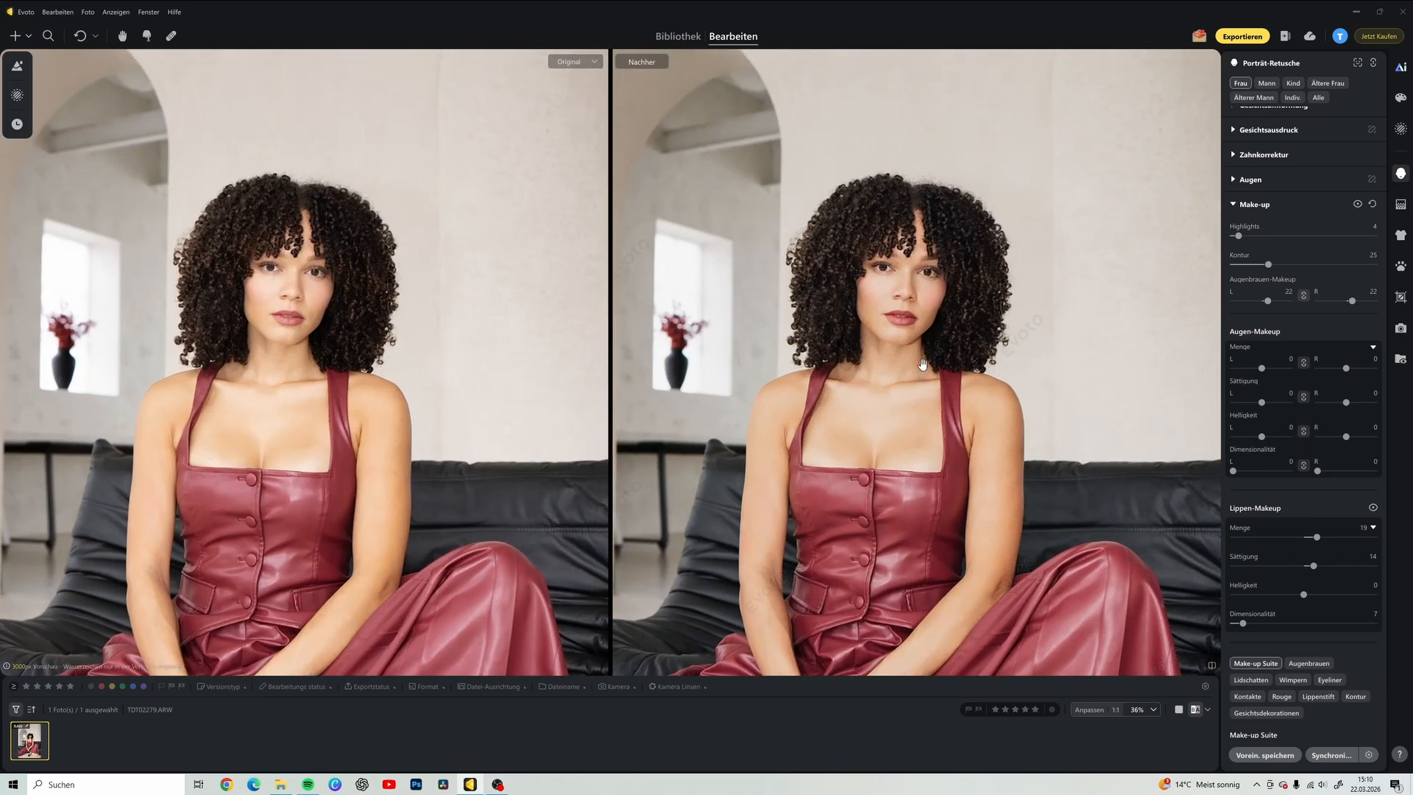
scroll(892, 337, "up", 2)
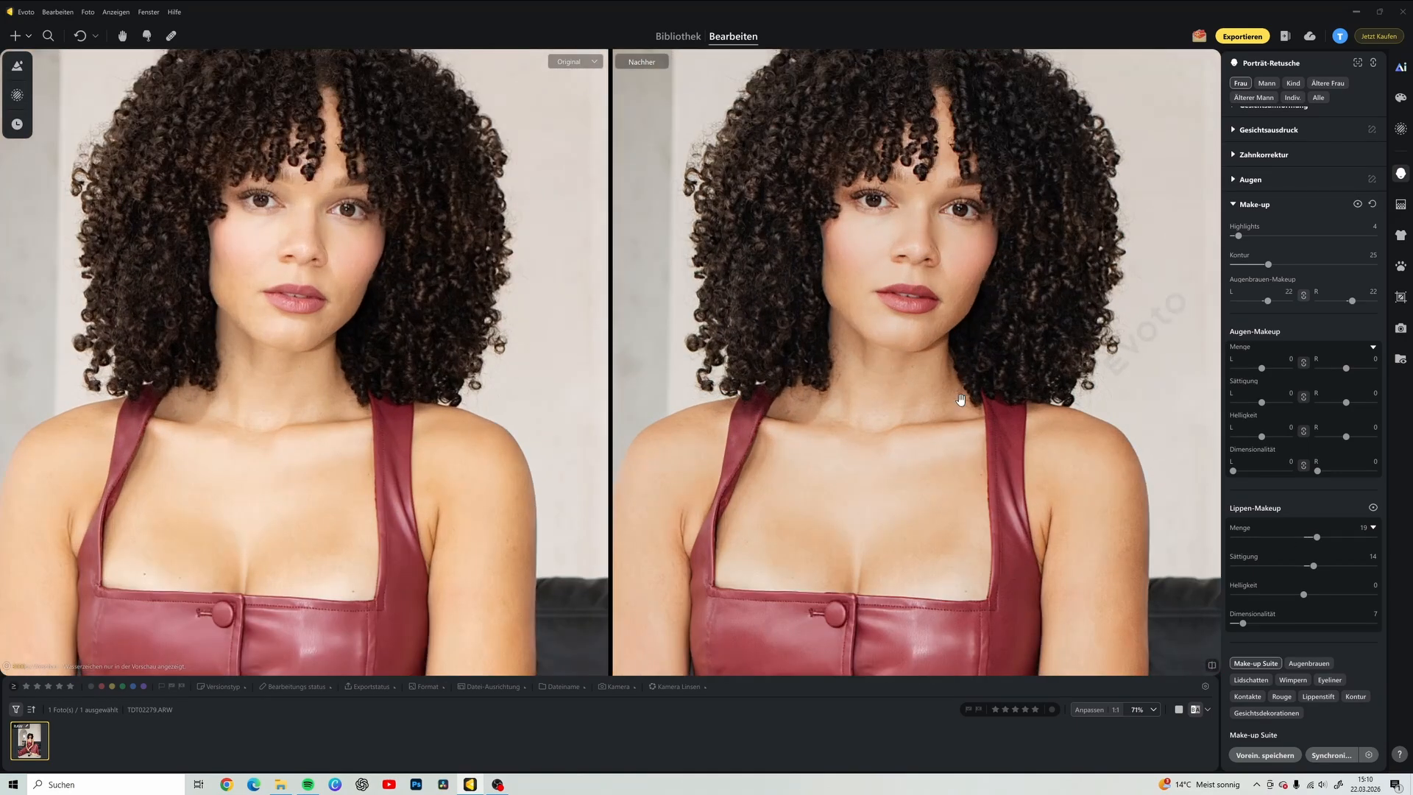
scroll(1305, 589, "down", 1)
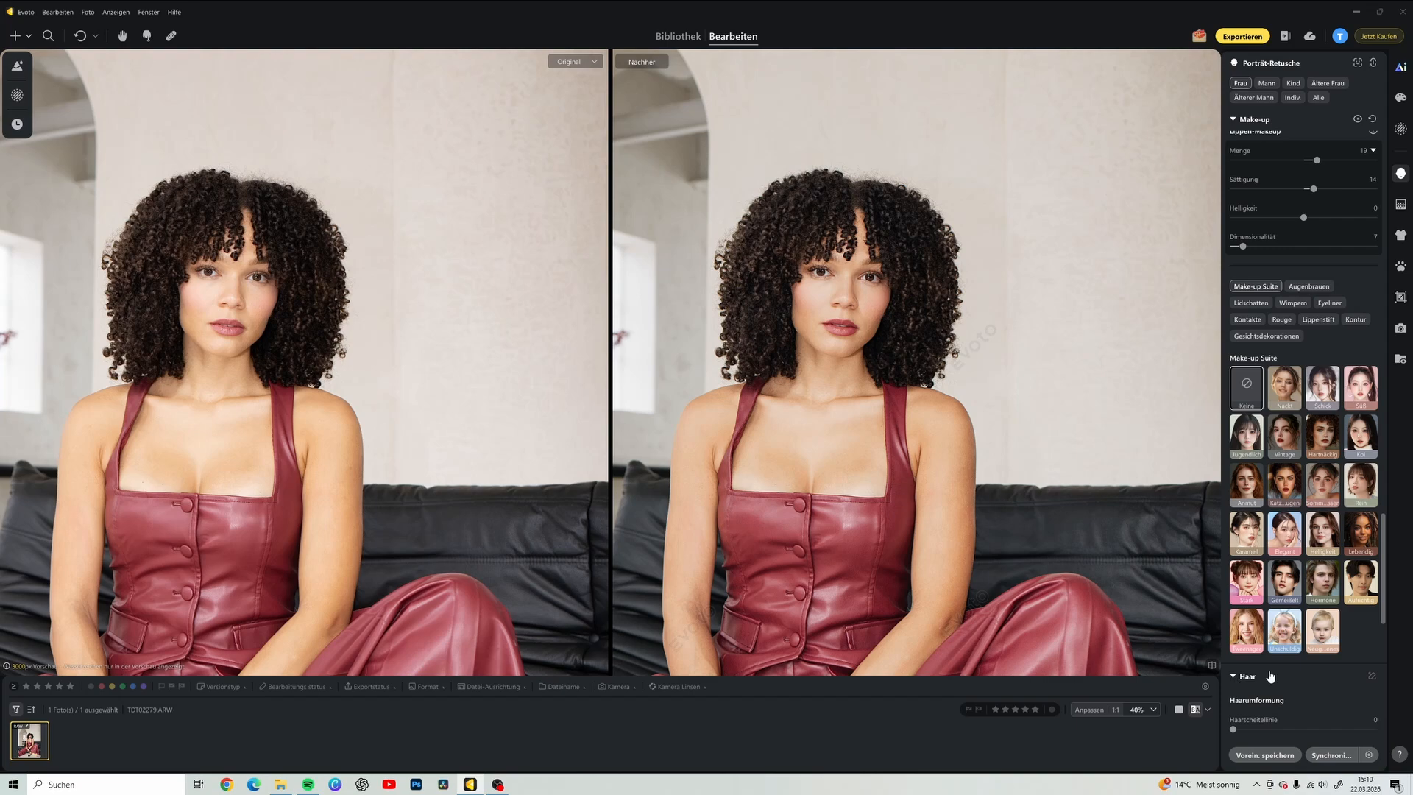
Set Streuhaare entfernen to 89 in the hair perfection settings and compare the hair outline with the original.
scroll(1291, 636, "down", 2)
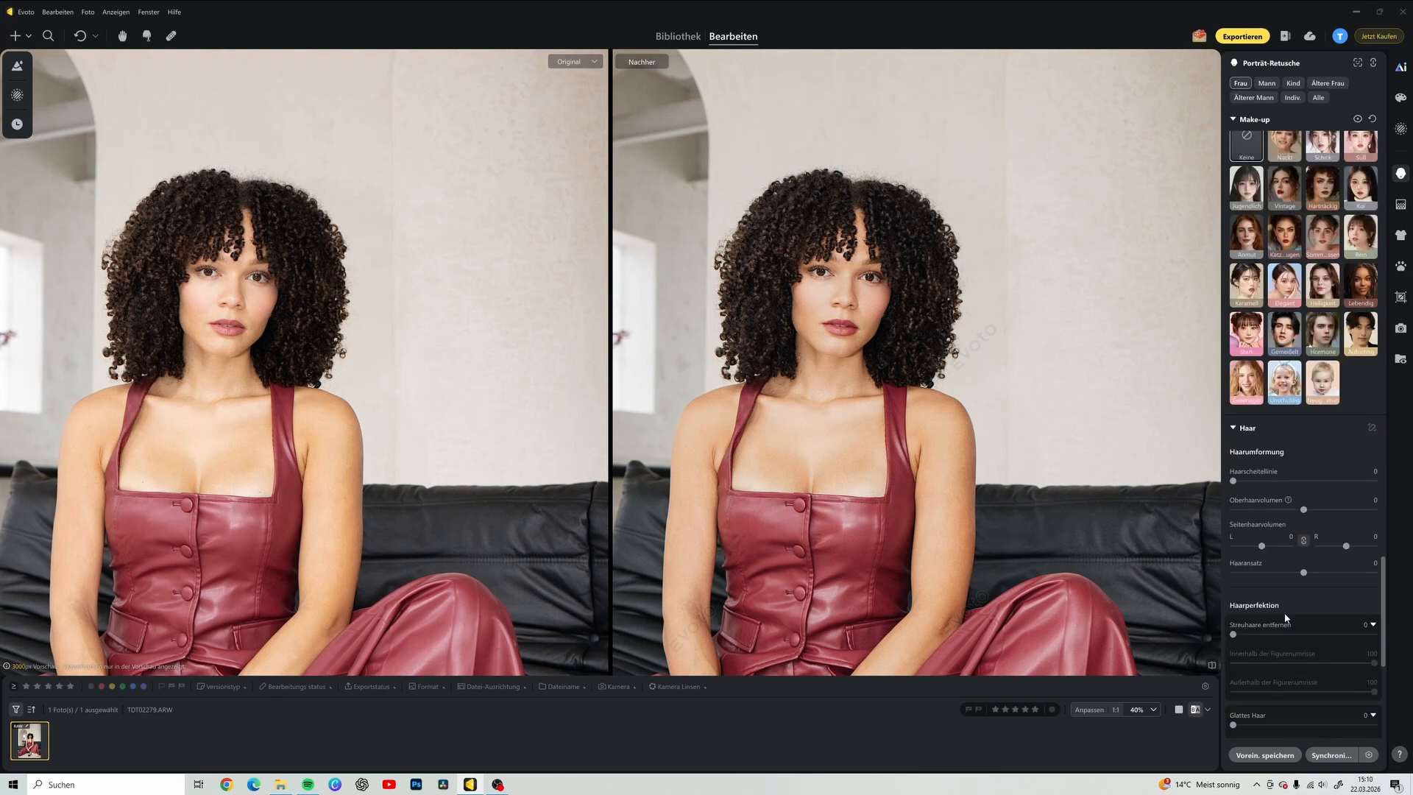
left_click(1328, 633)
left_click_drag(1327, 633, 1358, 635)
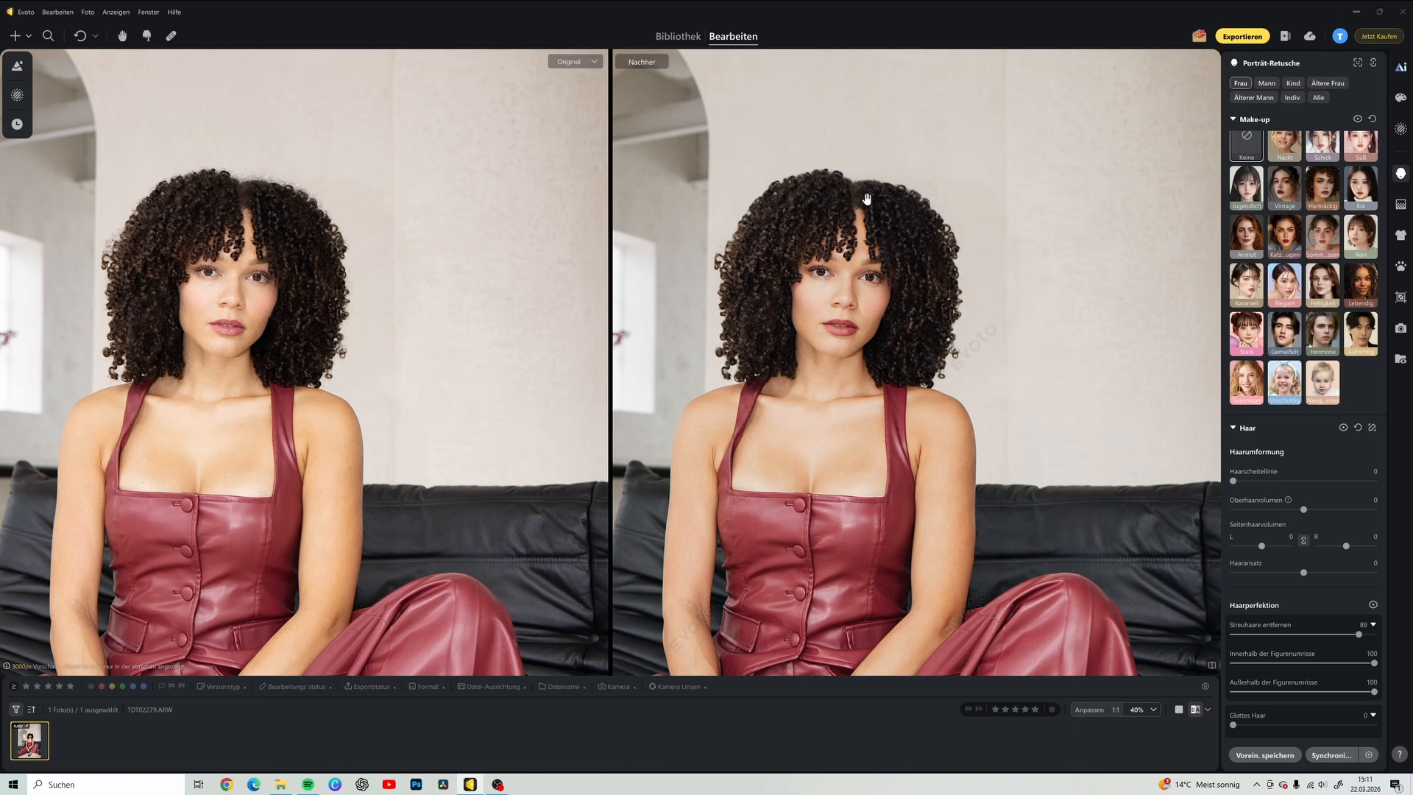
scroll(942, 257, "up", 3)
scroll(1052, 397, "down", 2)
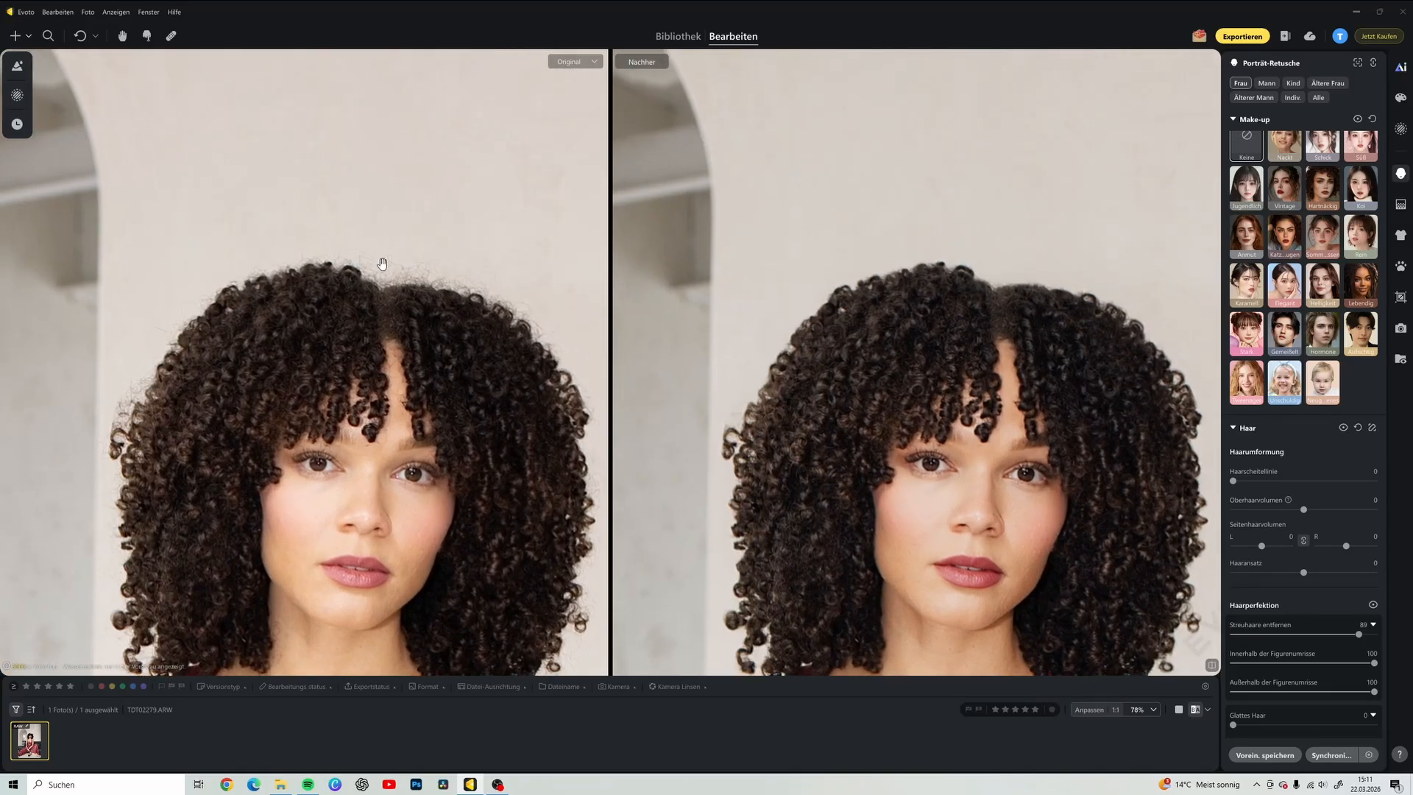
scroll(980, 359, "down", 2)
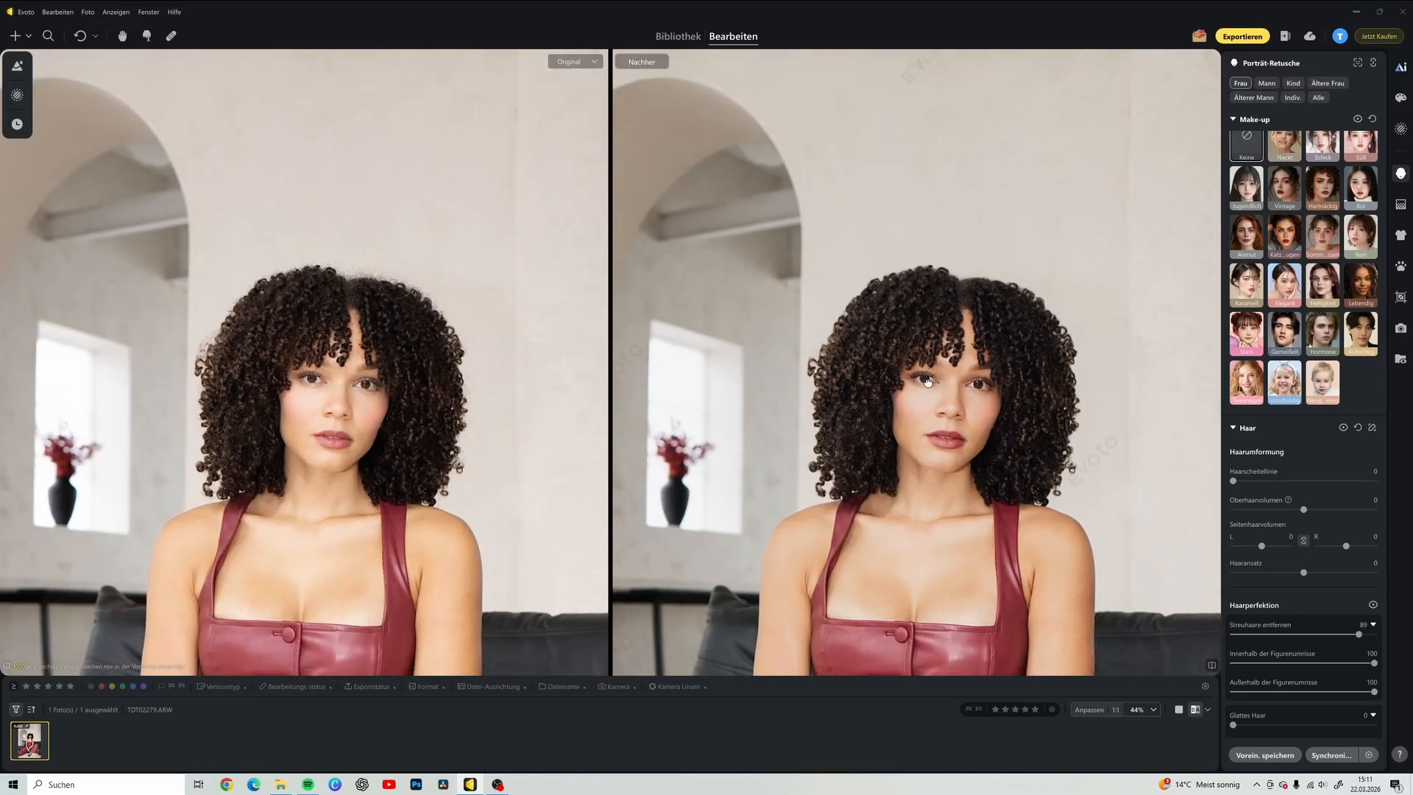
scroll(1332, 589, "down", 1)
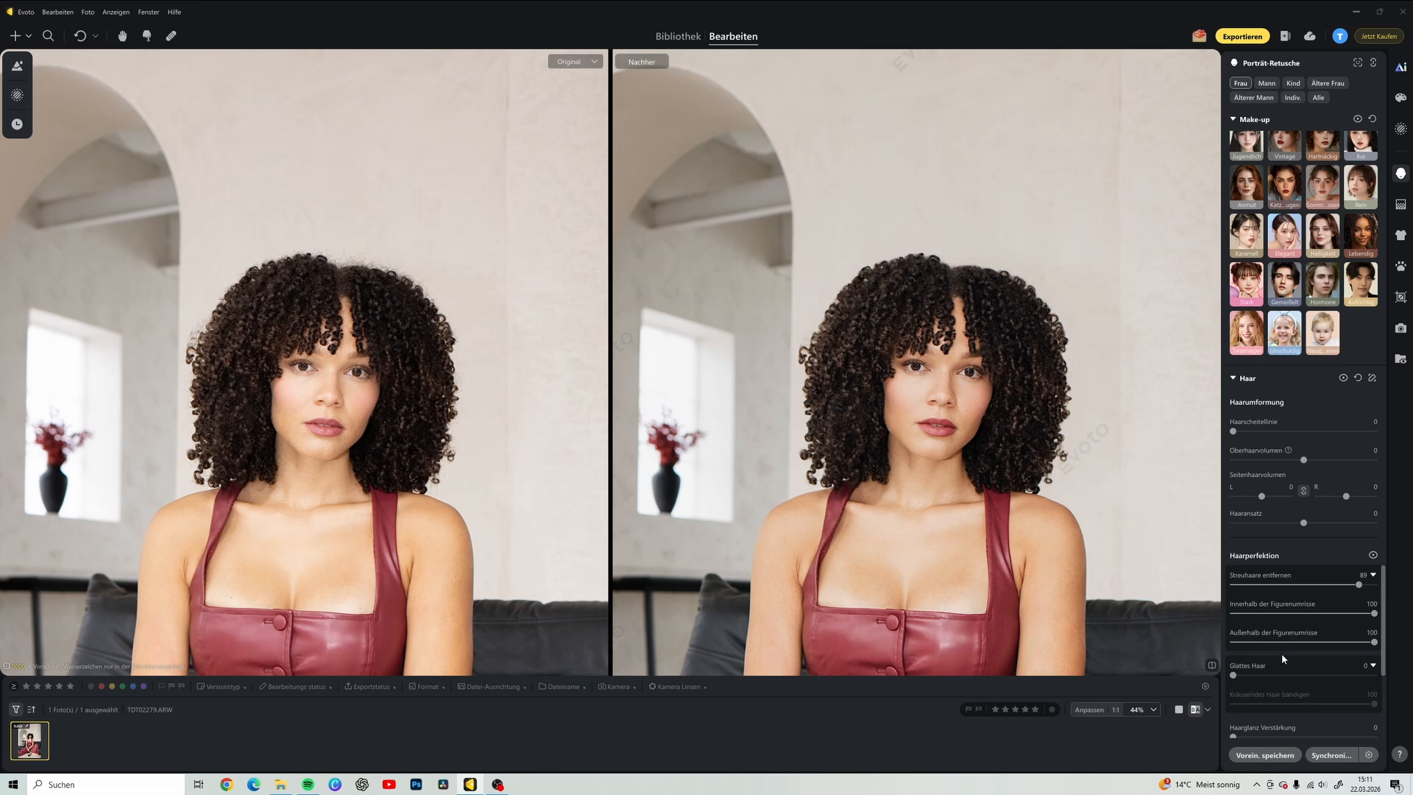
Set Glattes Haar to 2 and try Haarglanz Verstärkung at 100, checking the effect on the curls.
left_click(1237, 676)
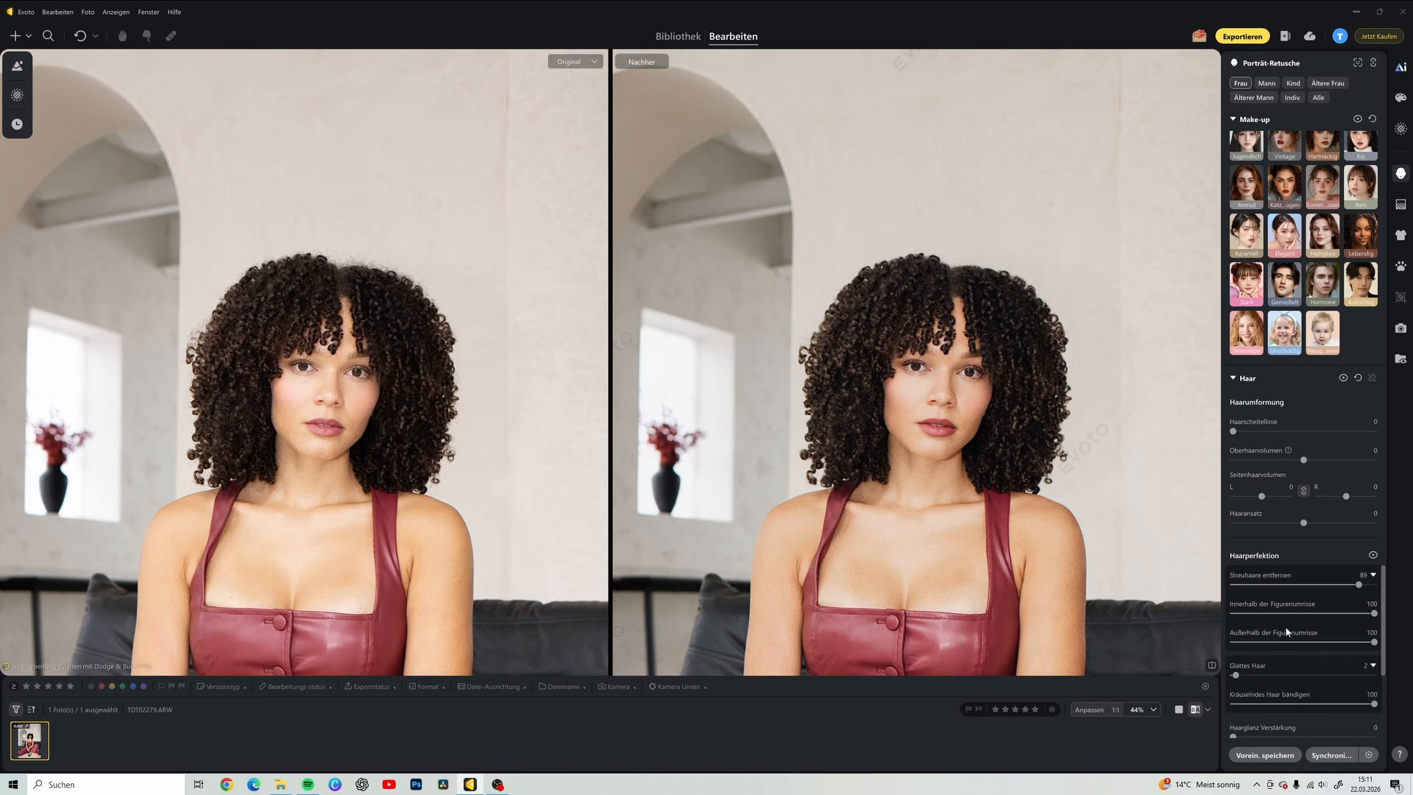
scroll(1302, 637, "down", 1)
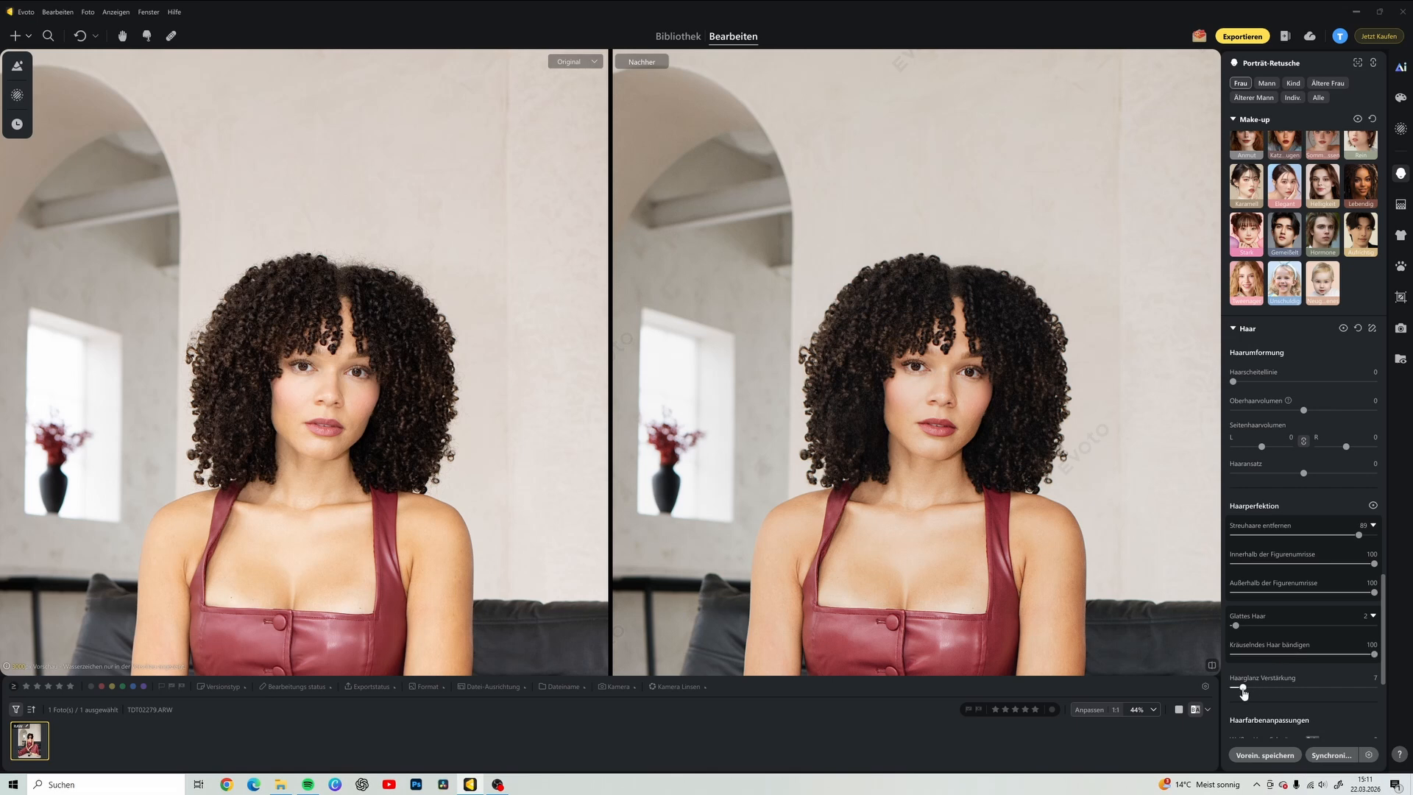
left_click_drag(1244, 693, 1248, 692)
left_click_drag(1248, 689, 1377, 689)
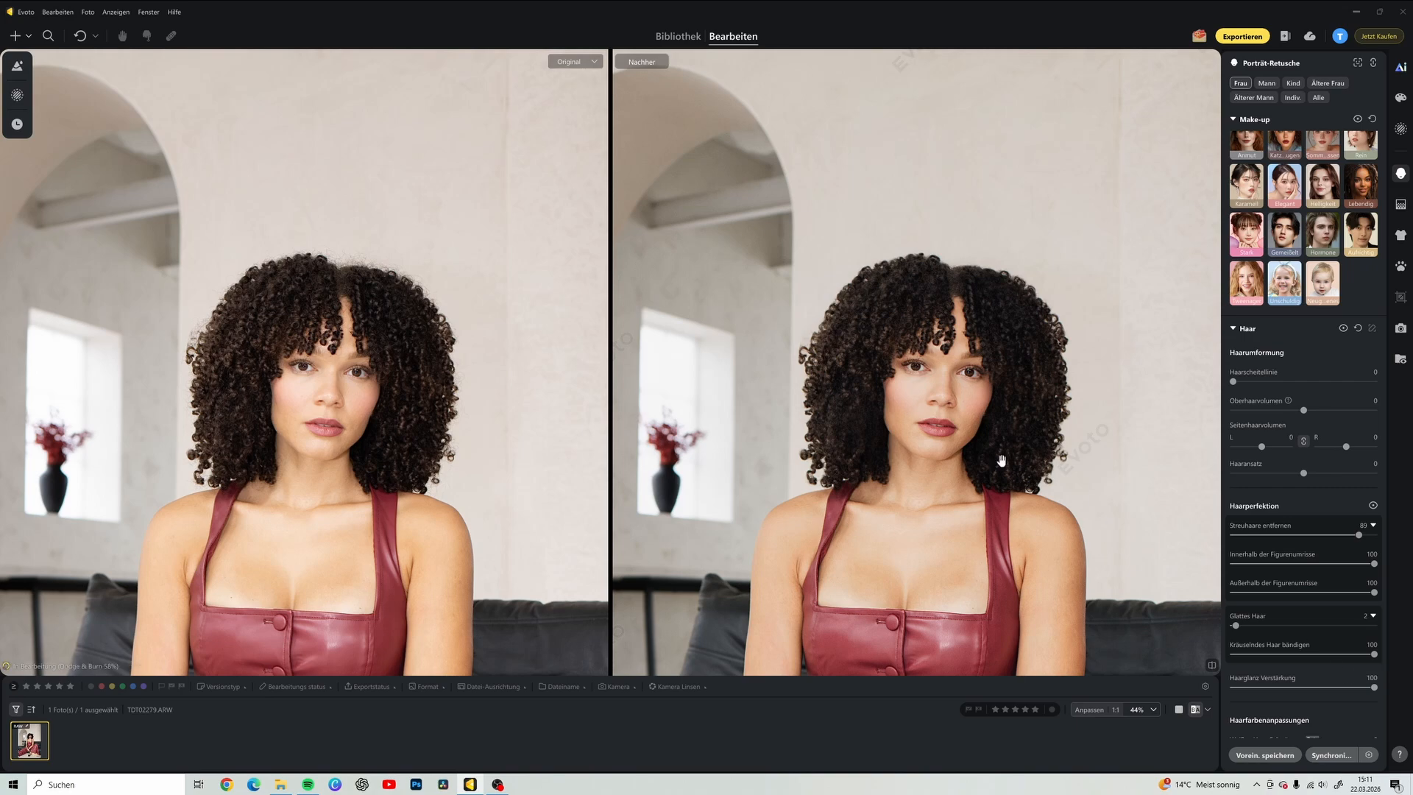
scroll(867, 422, "up", 4)
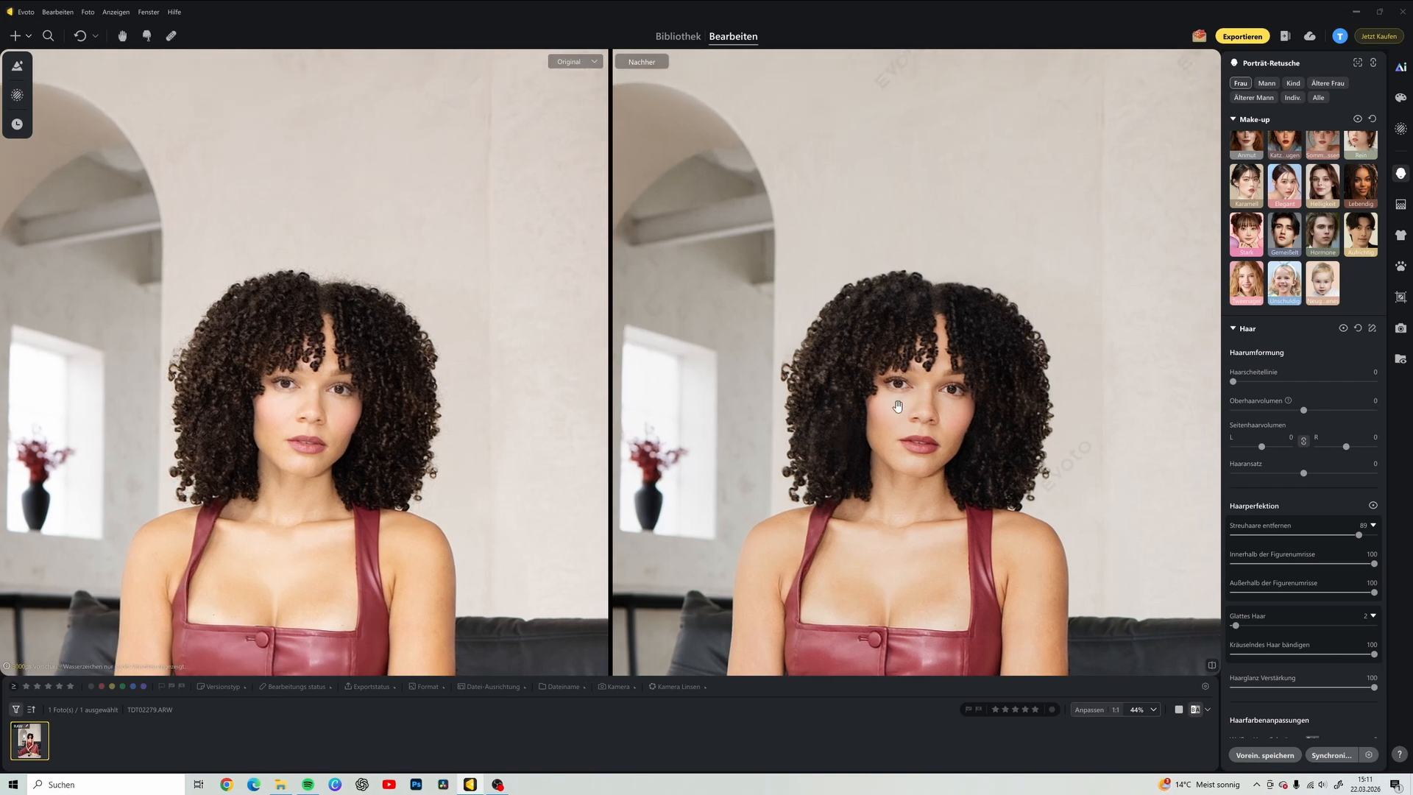
scroll(883, 379, "down", 5)
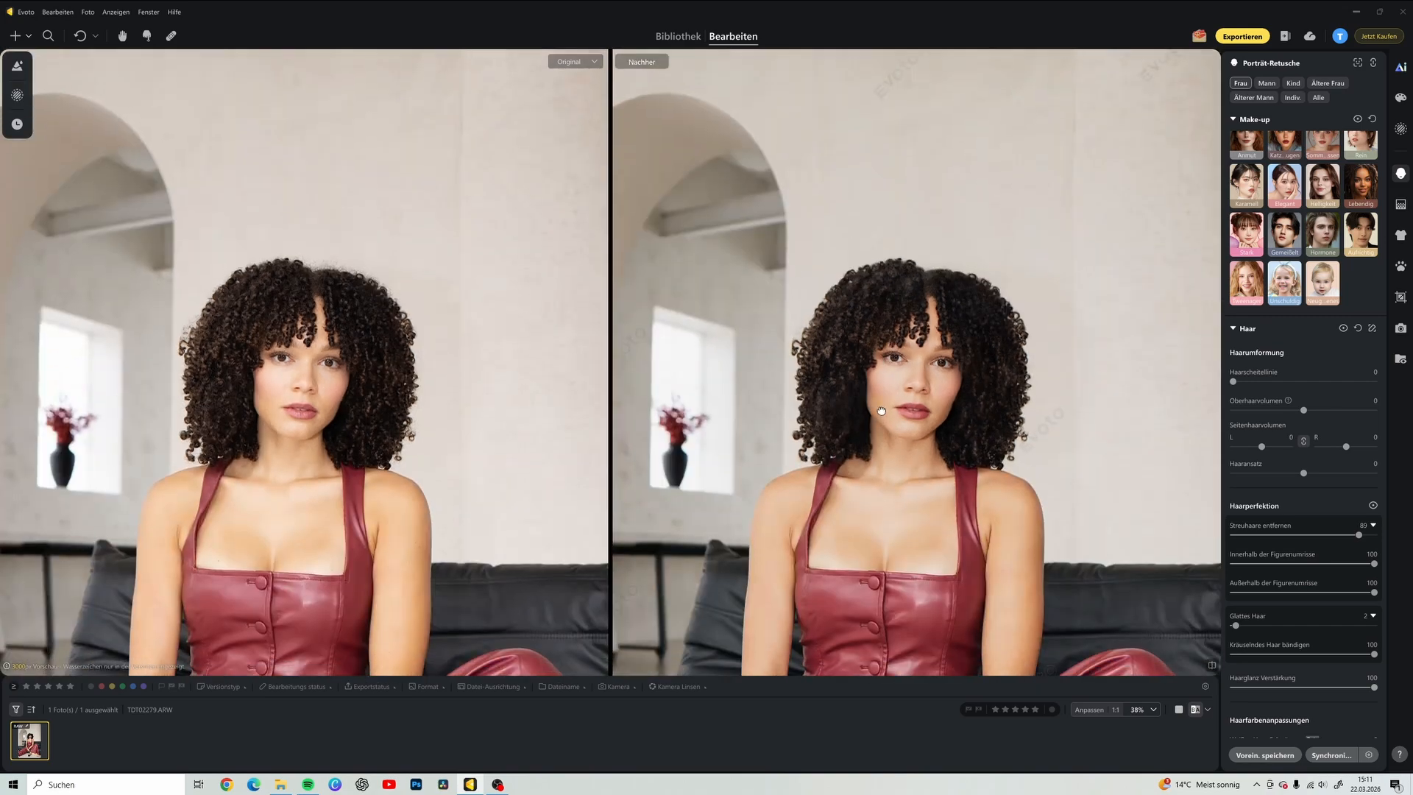
Set Haarglanz Verstärkung to 9 and compare the whole portrait with the original.
left_click_drag(1273, 688, 1260, 689)
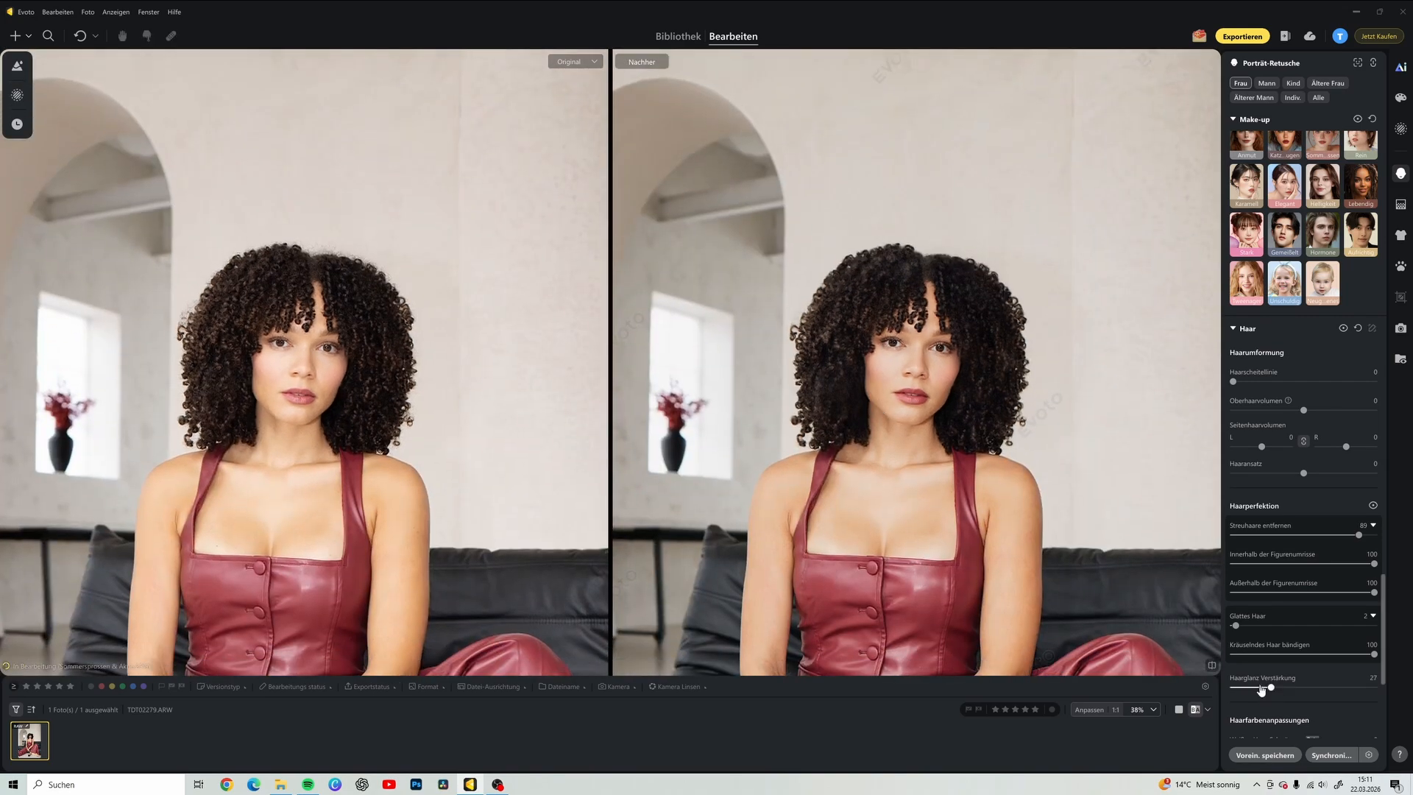
left_click_drag(1260, 688, 1245, 688)
scroll(1279, 604, "down", 4)
scroll(1281, 607, "down", 2)
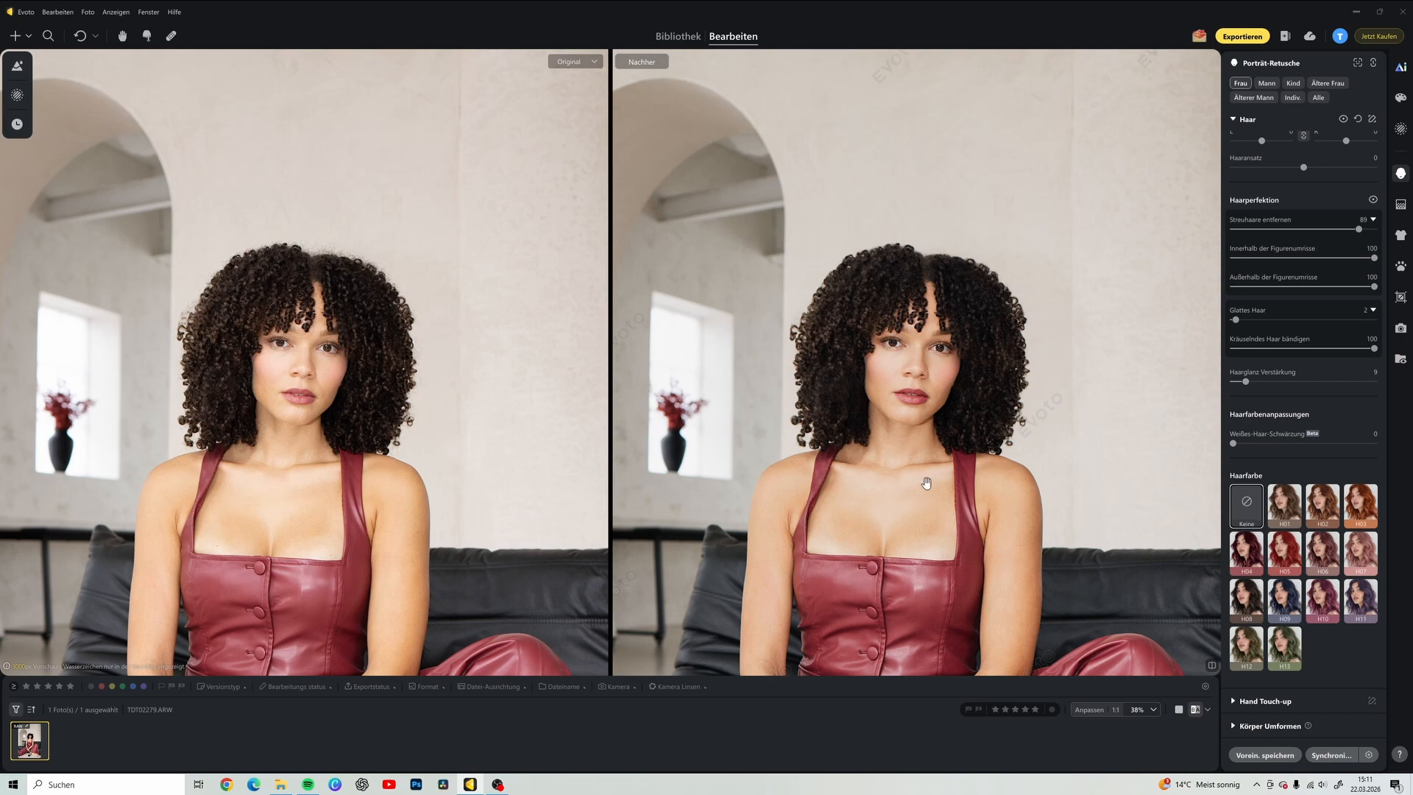
scroll(921, 483, "down", 3)
left_click_drag(900, 451, 899, 416)
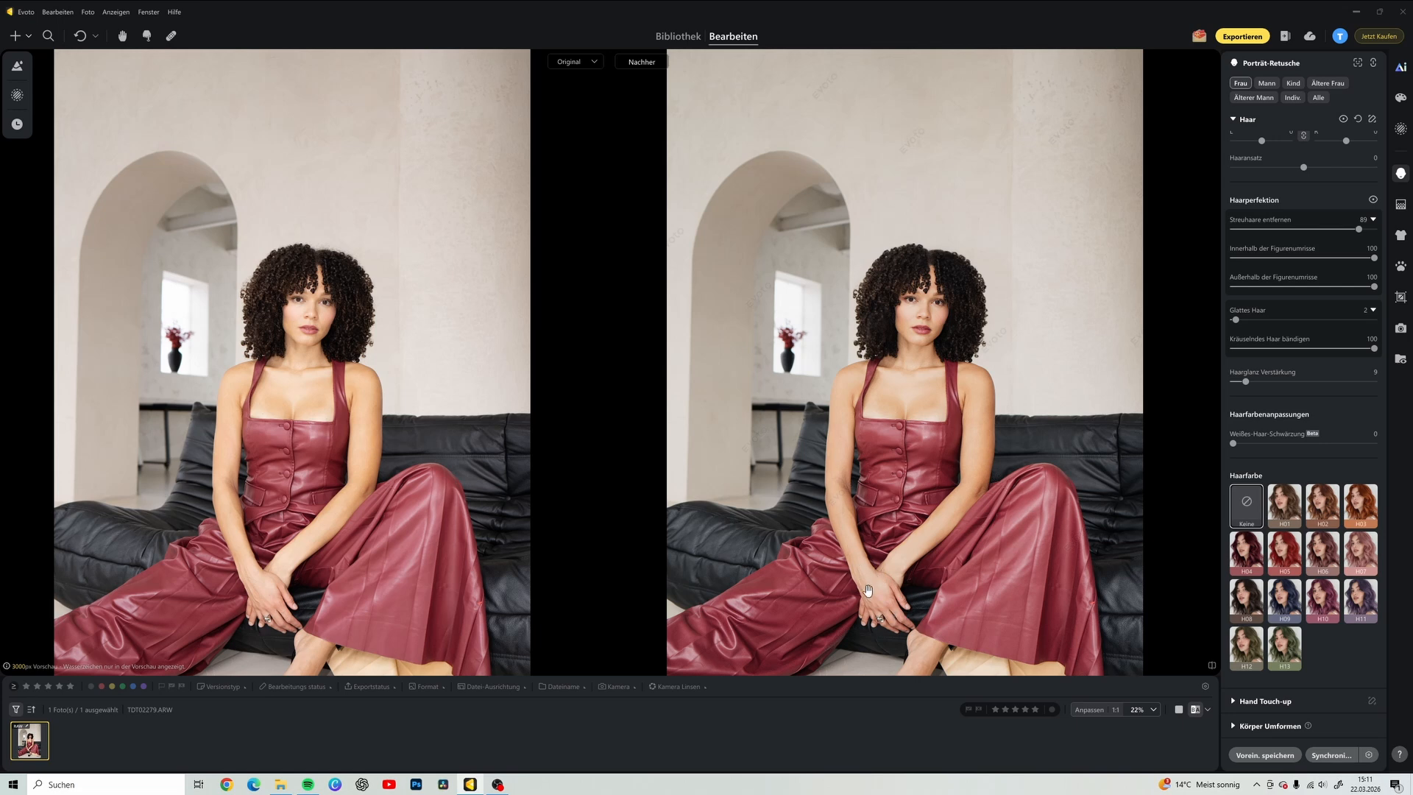
left_click_drag(868, 590, 869, 541)
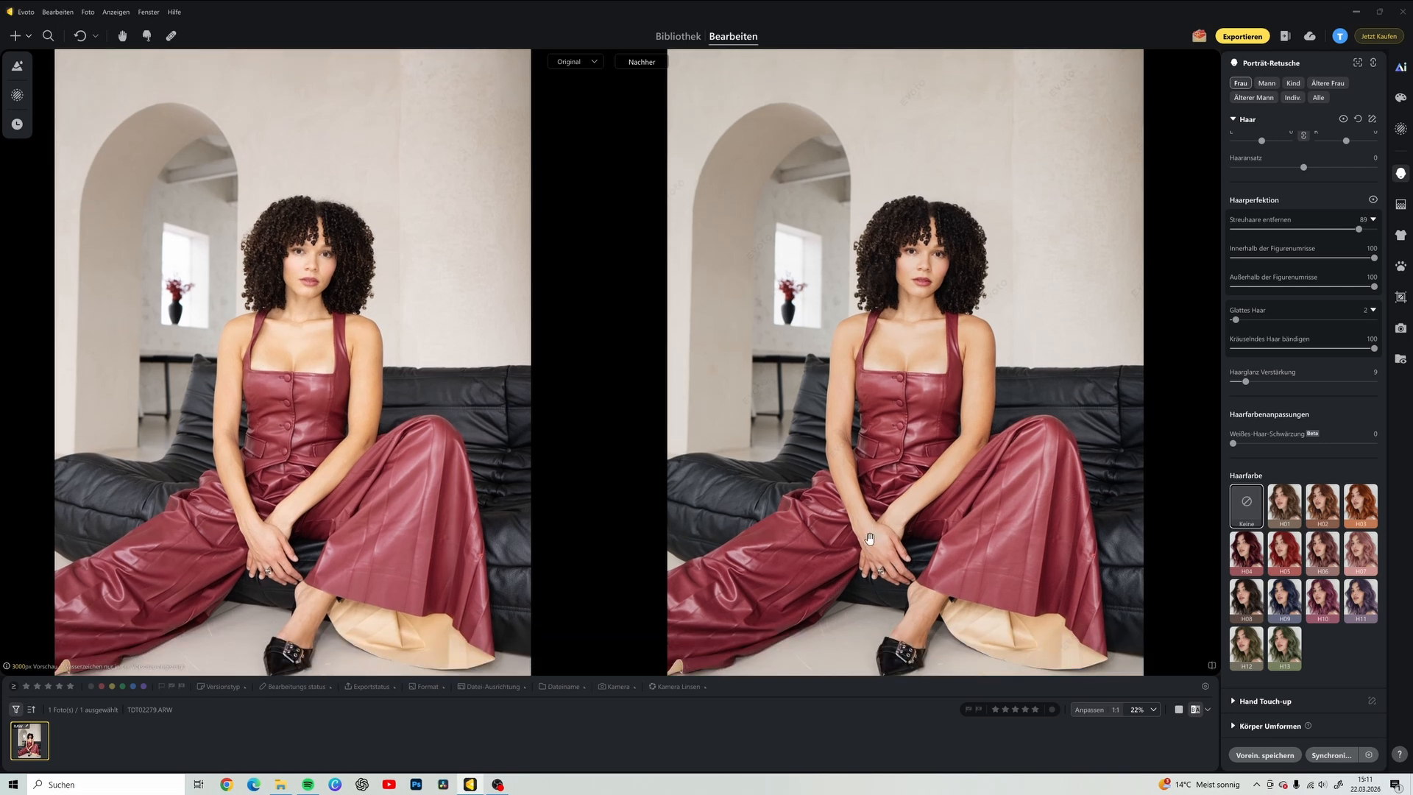
scroll(869, 539, "down", 2)
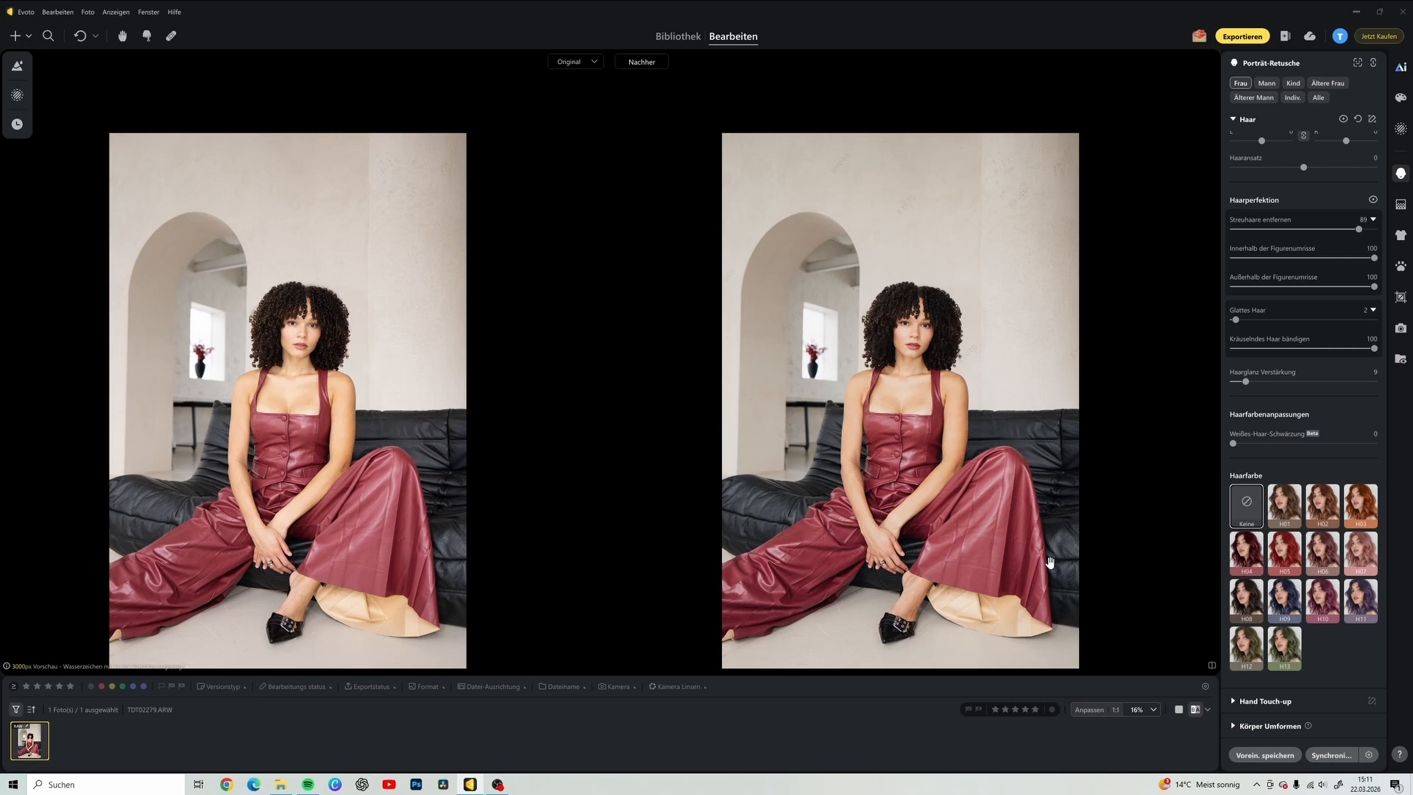
Remove the bright red spot at the edge of the trouser leg with the spot healing brush and apply the correction.
scroll(1026, 537, "up", 5)
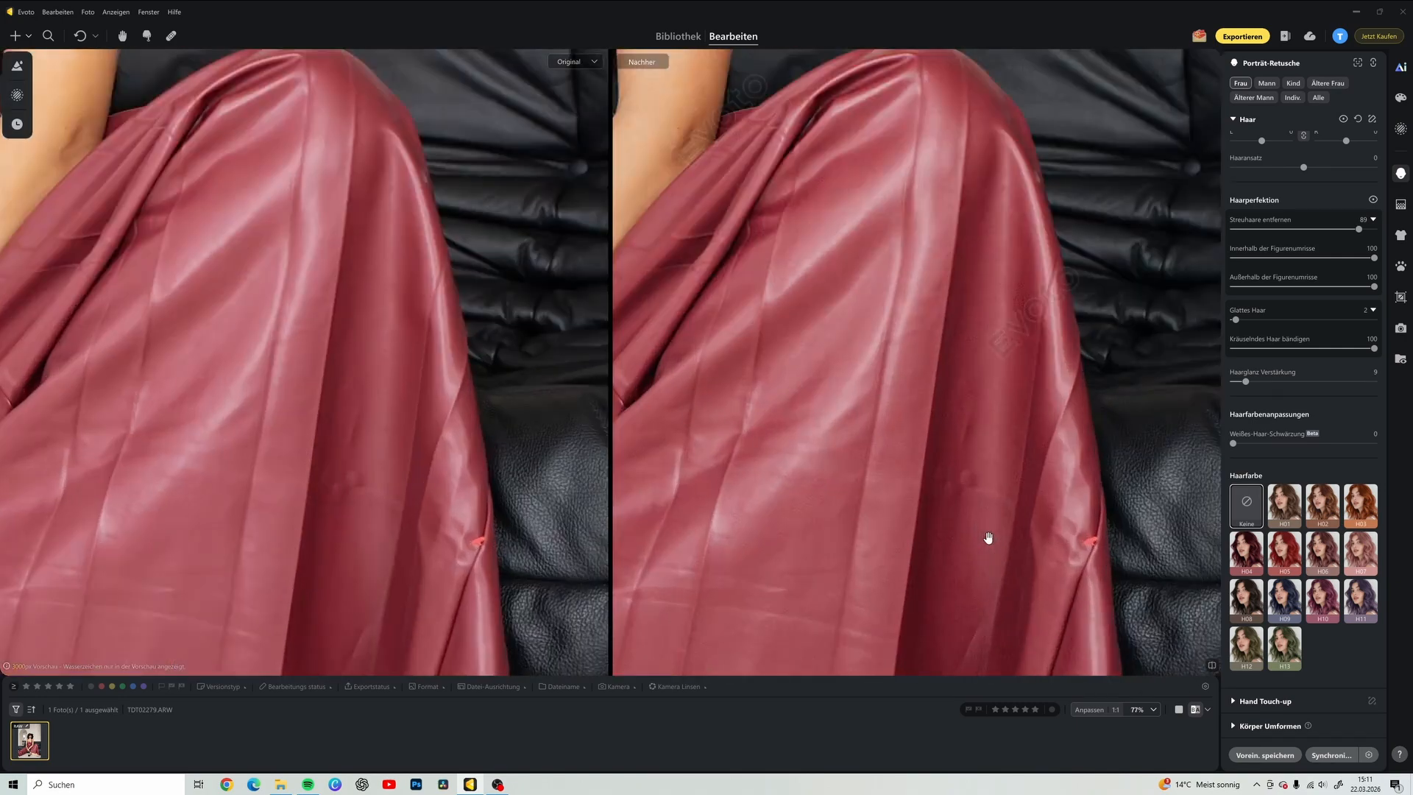
scroll(989, 537, "up", 1)
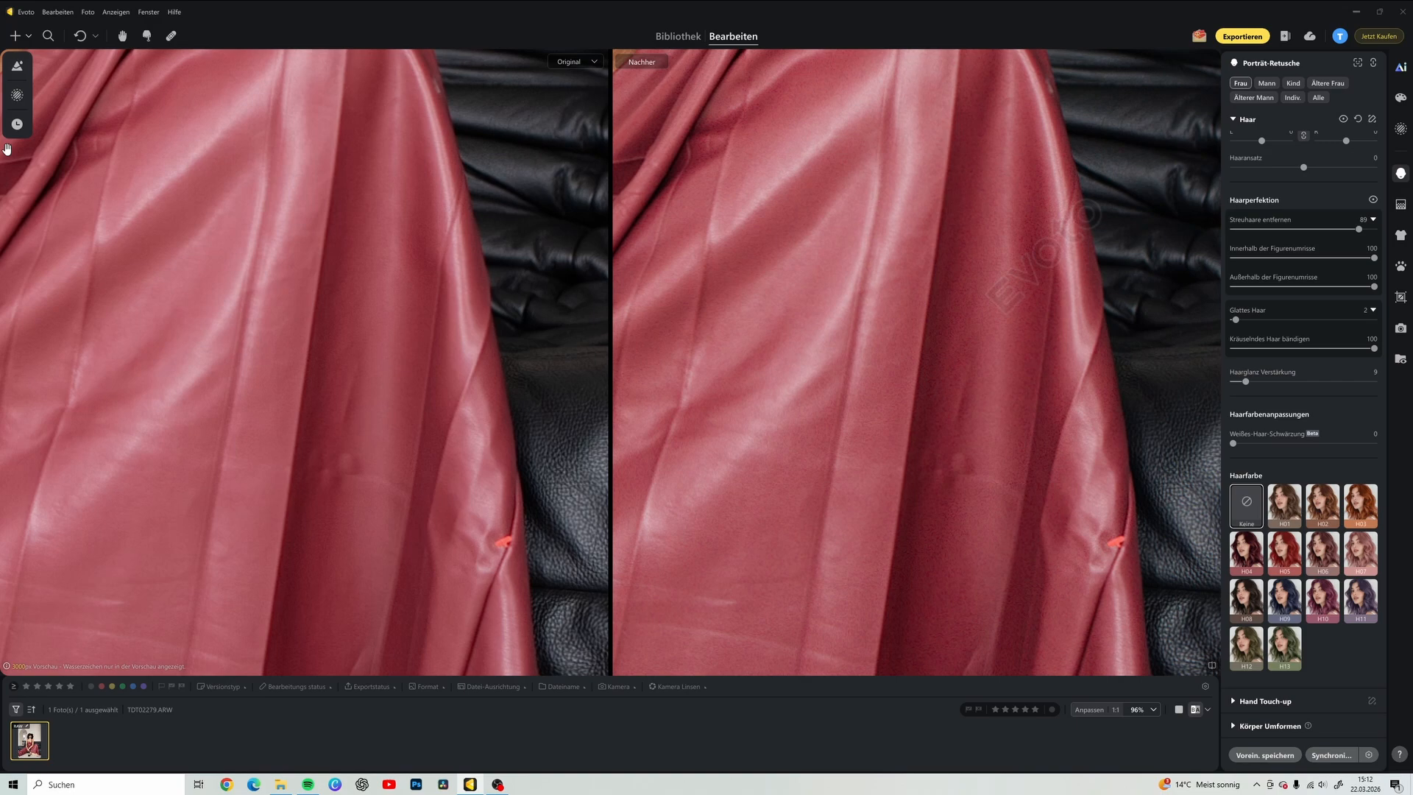
left_click(148, 37)
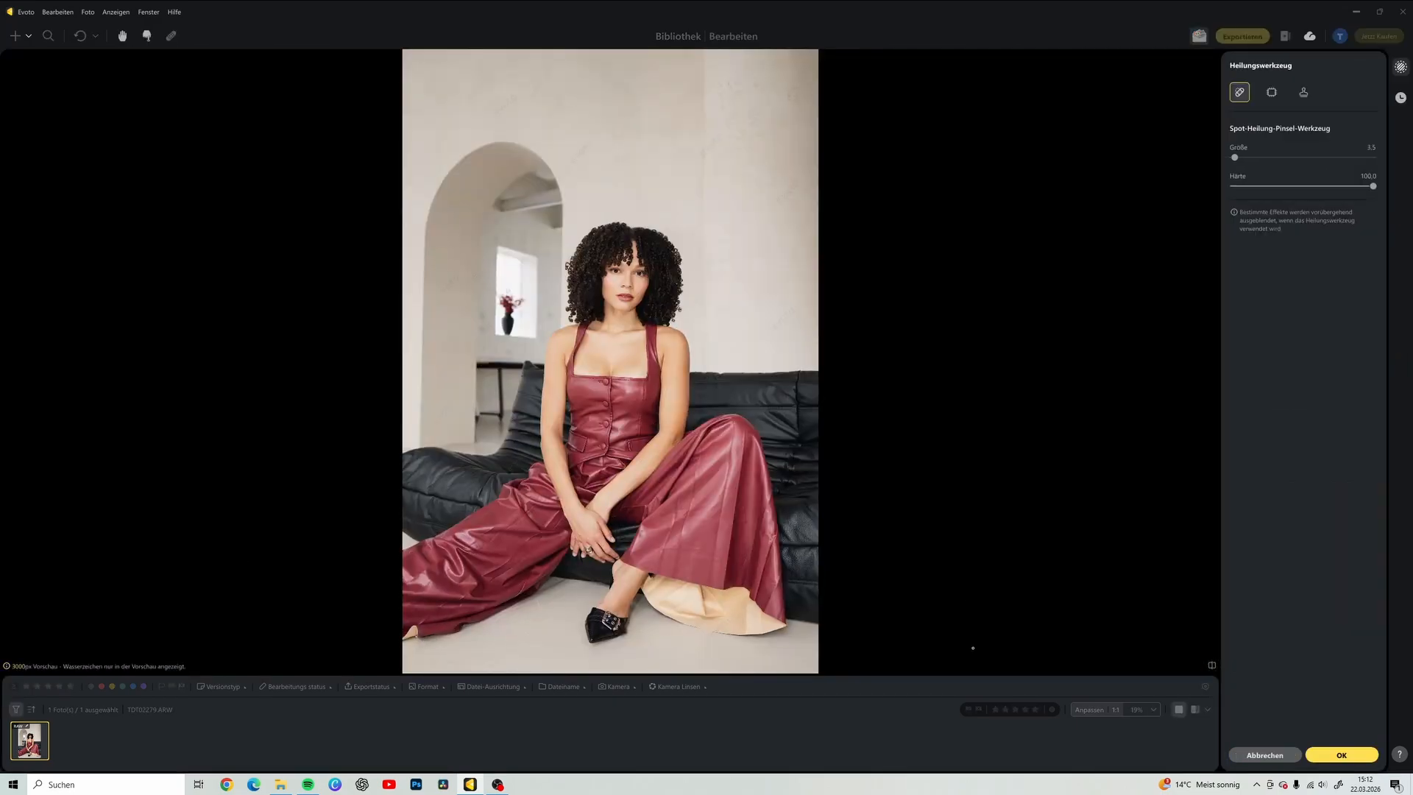
scroll(973, 648, "up", 3)
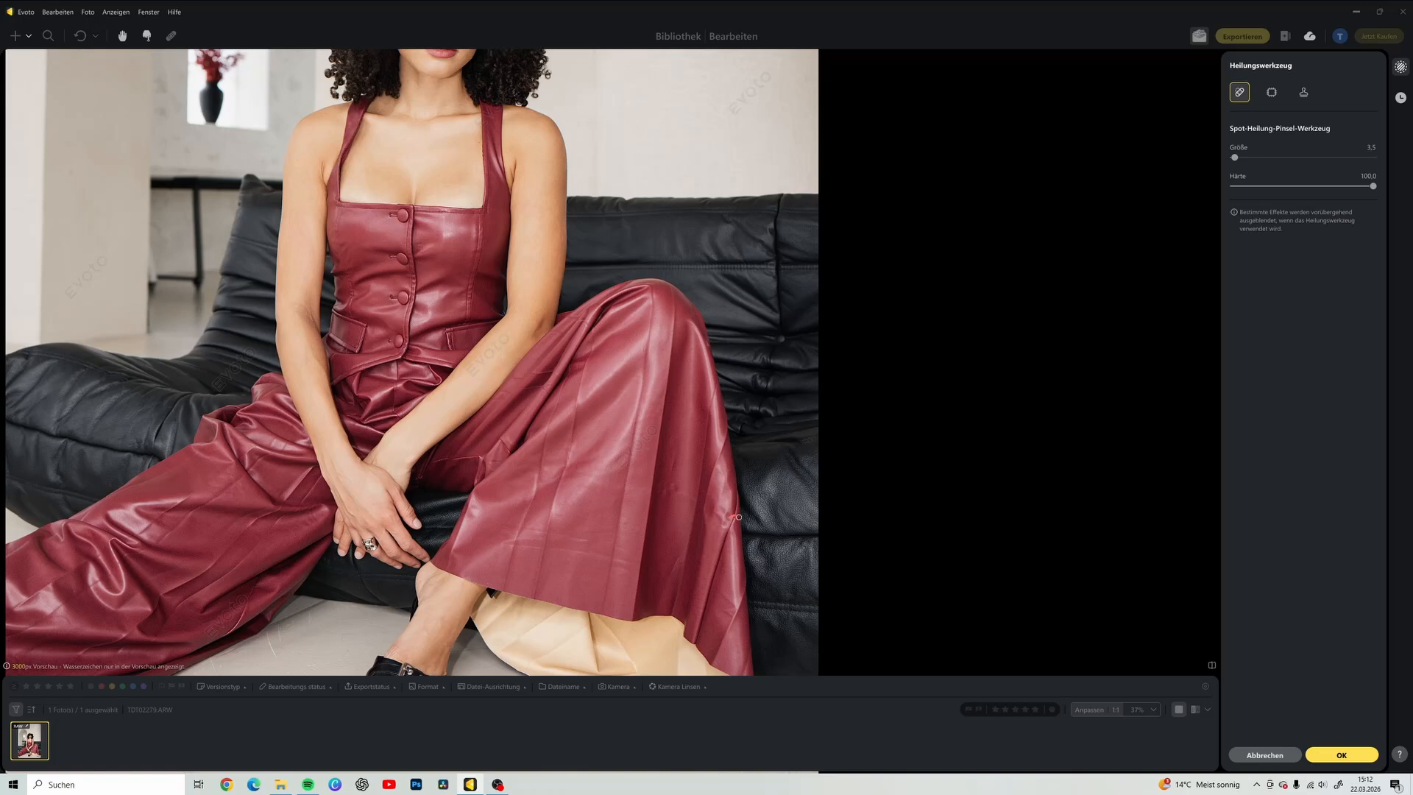
left_click(731, 518)
left_click(1311, 756)
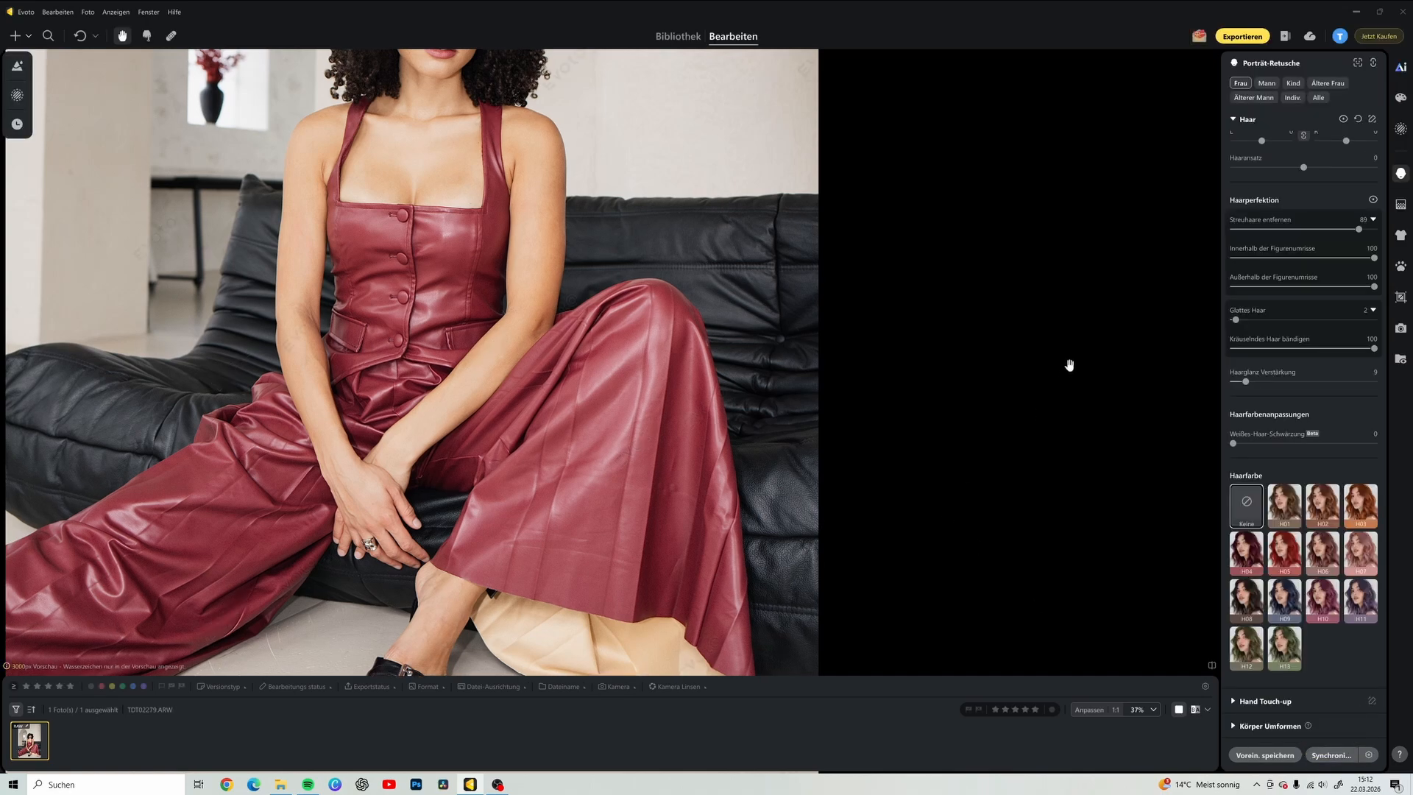
Set Hintergrundoptimierung to 96 for the portrait's background.
scroll(910, 357, "down", 3)
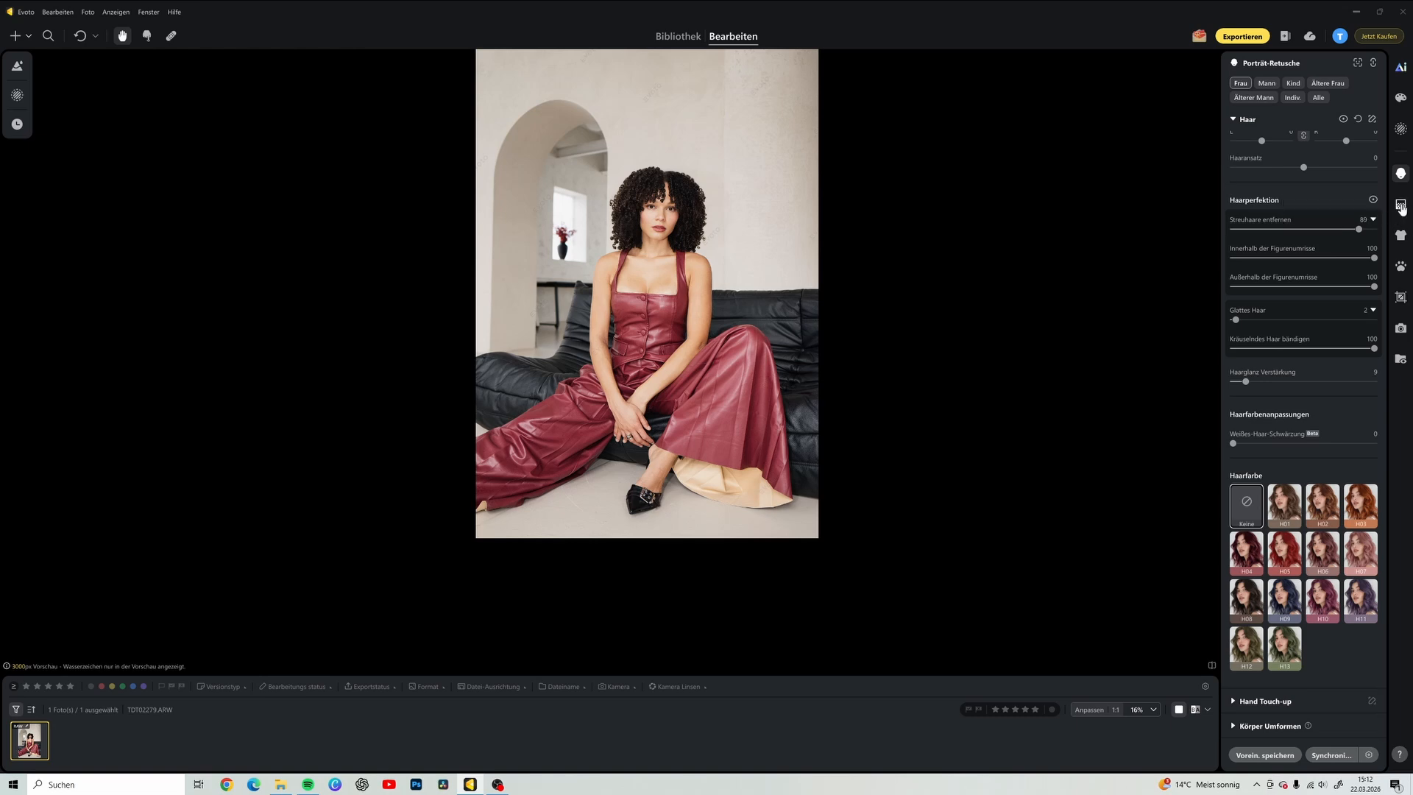
left_click(1402, 204)
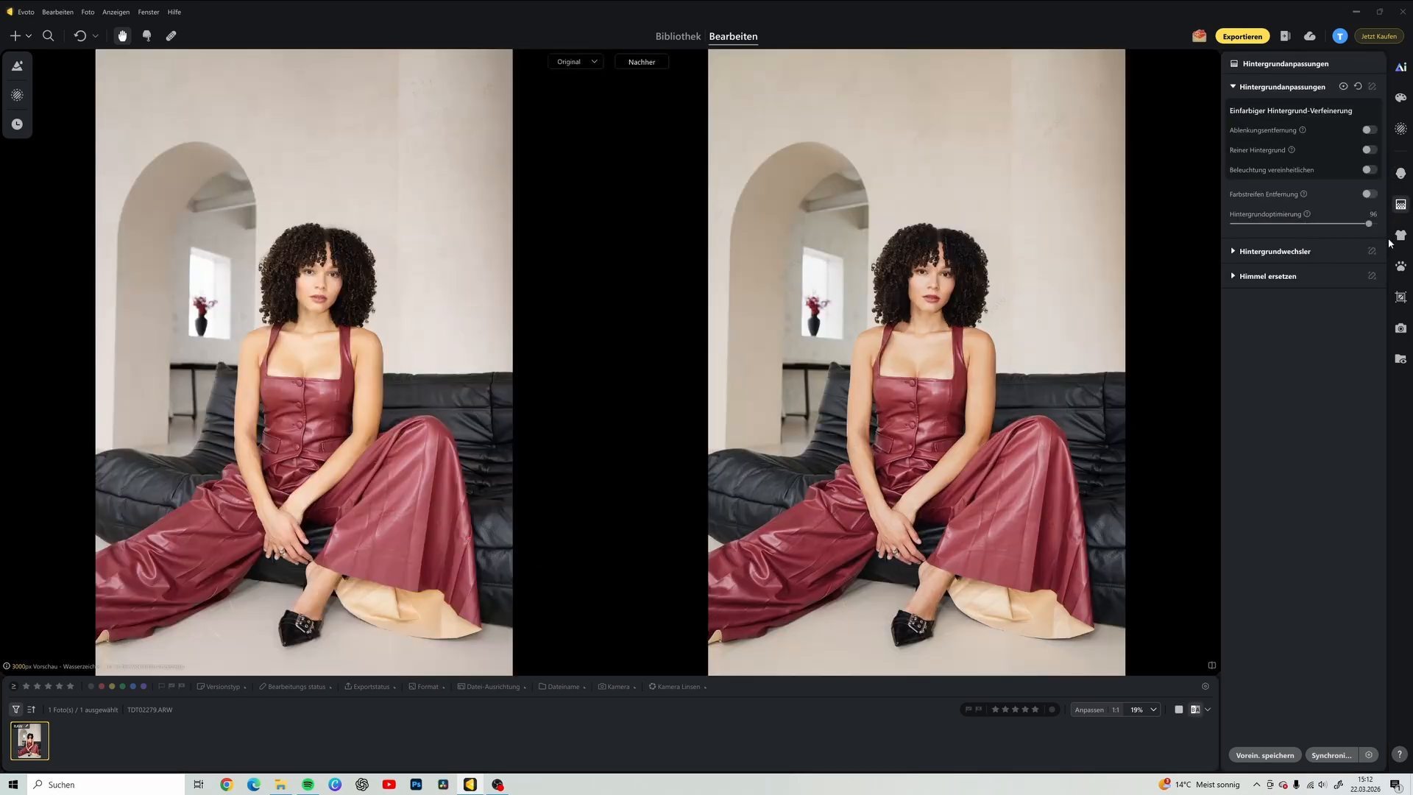
Set Kleidung Entknittern to 84, Kleidung Bereinigen to 83 and Glättung der Kleidungskanten to 48, and compare the outfit with the original.
left_click(1401, 236)
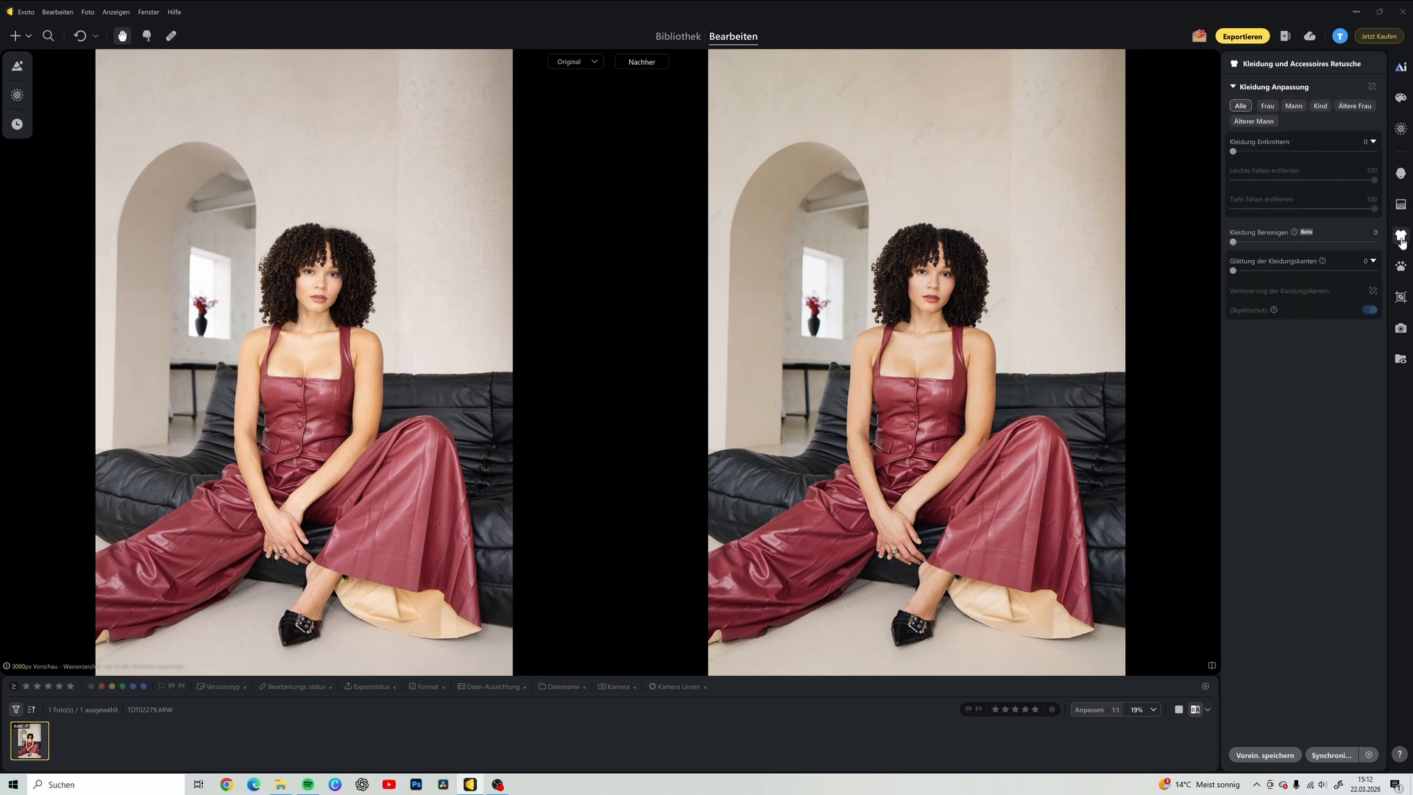
left_click(1323, 151)
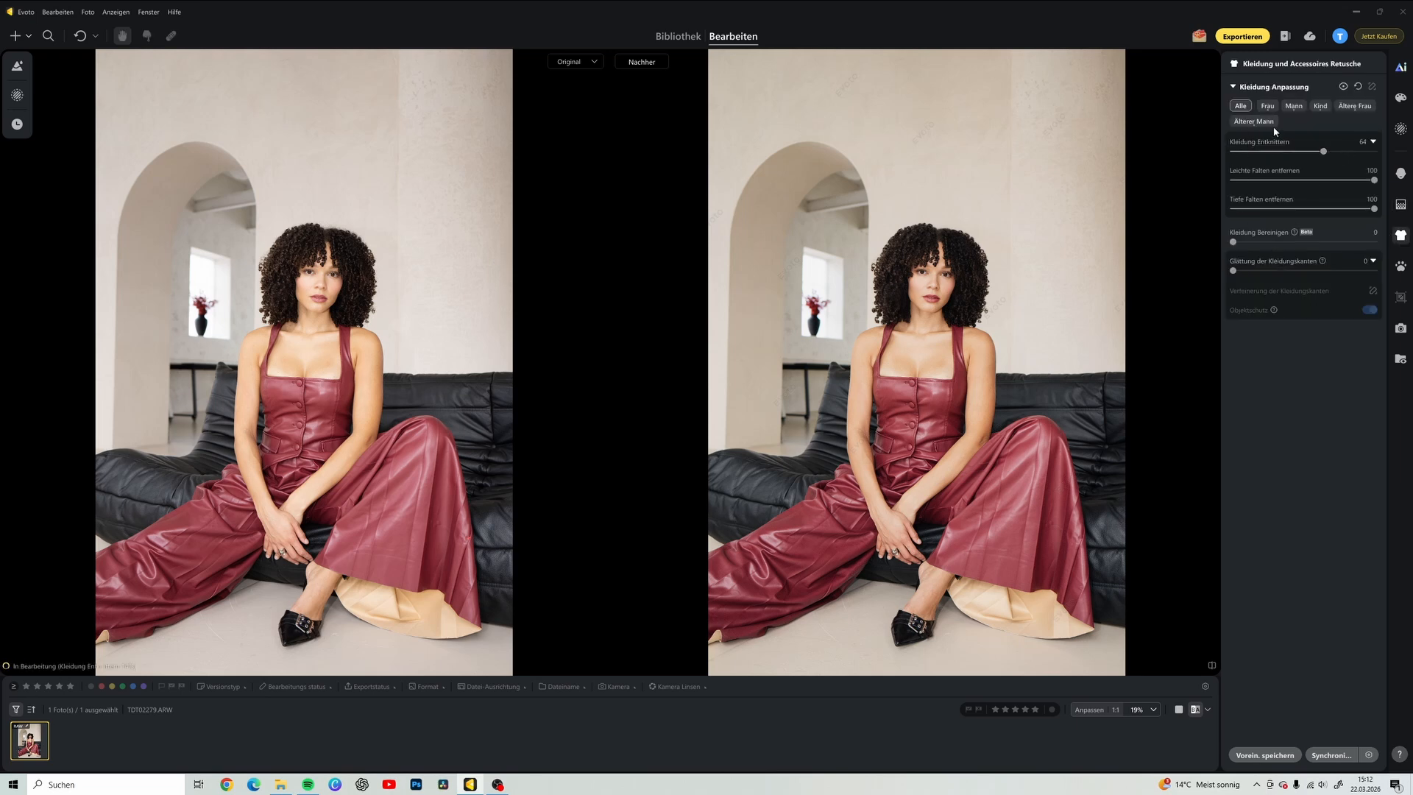
left_click(1340, 243)
left_click(1301, 271)
left_click_drag(1342, 241, 1350, 242)
left_click(1351, 151)
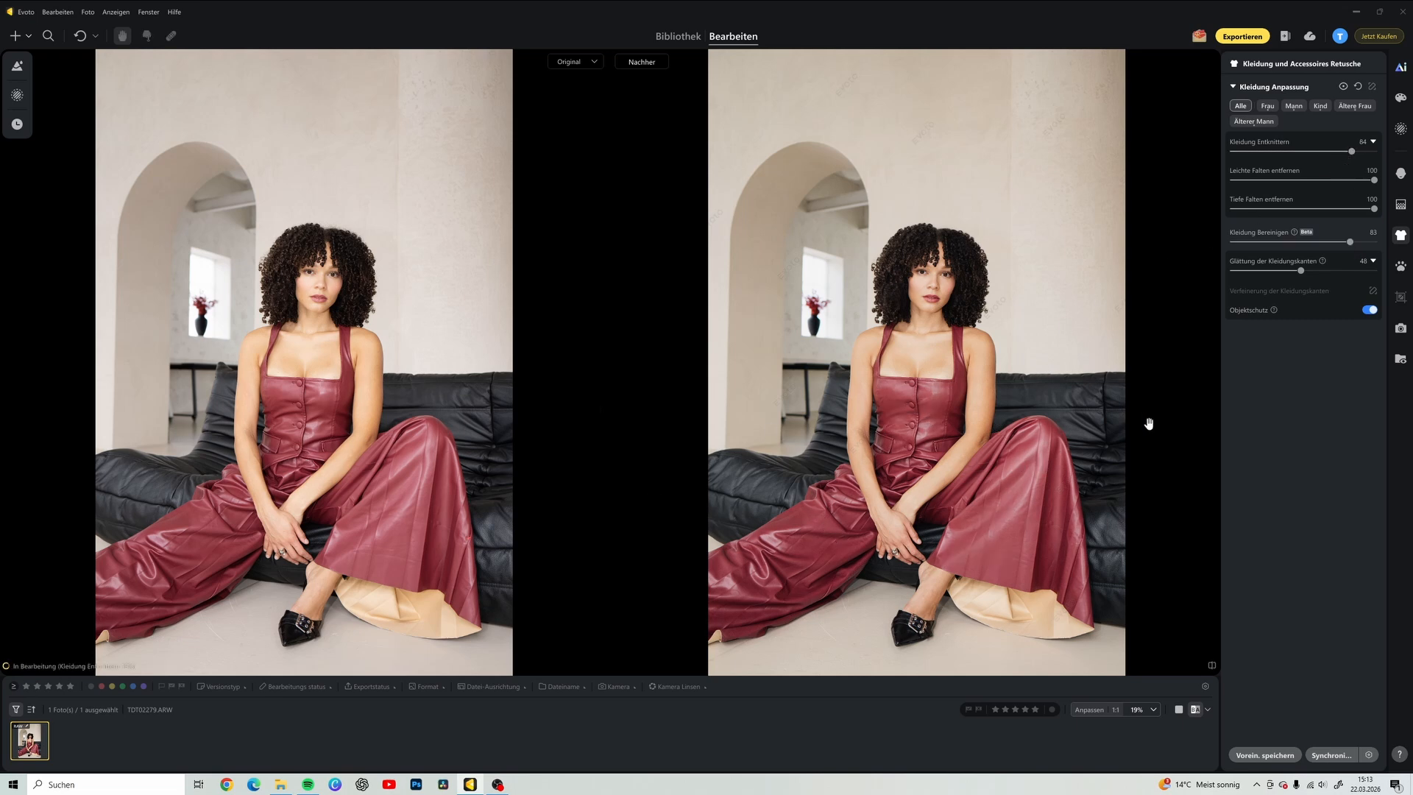
scroll(933, 413, "up", 2)
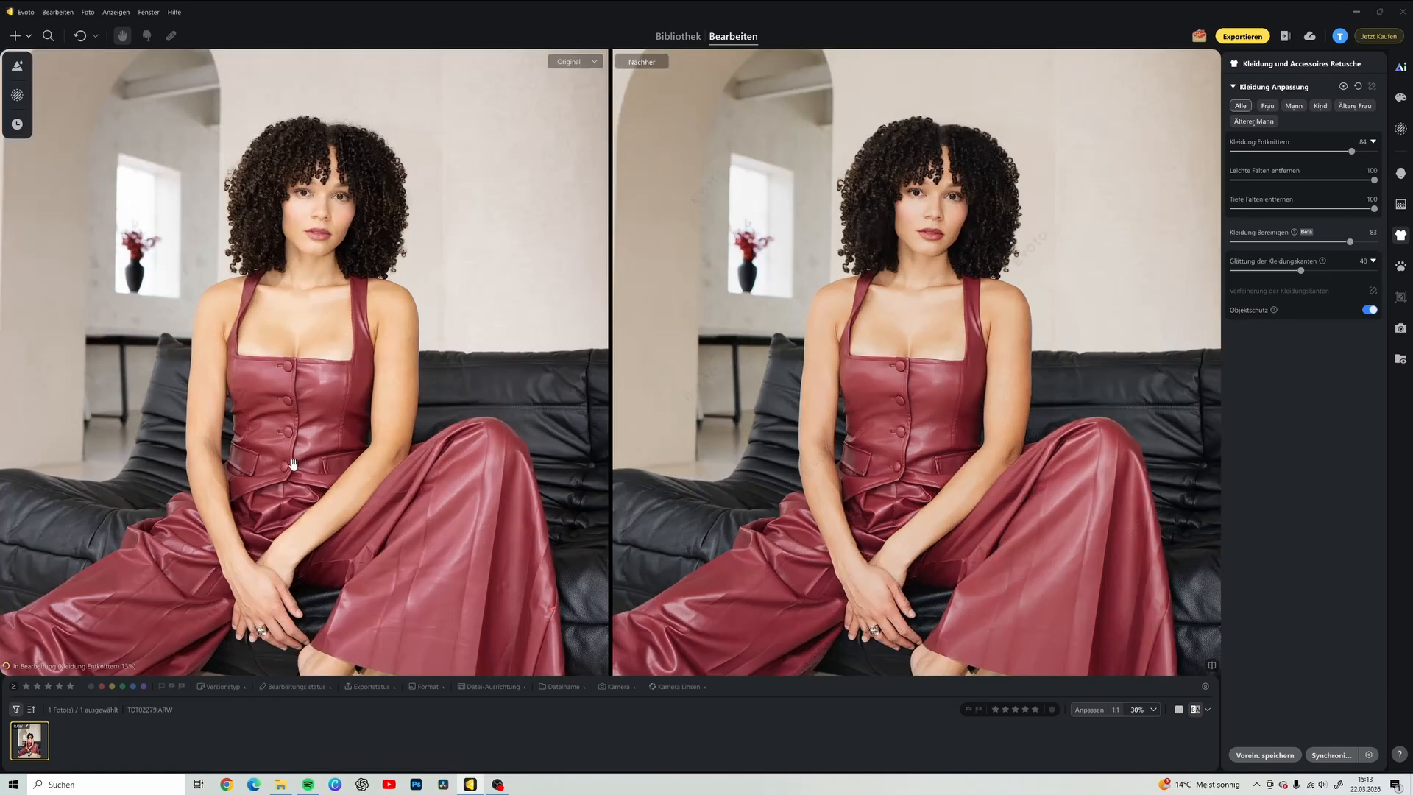
left_click_drag(292, 435, 358, 301)
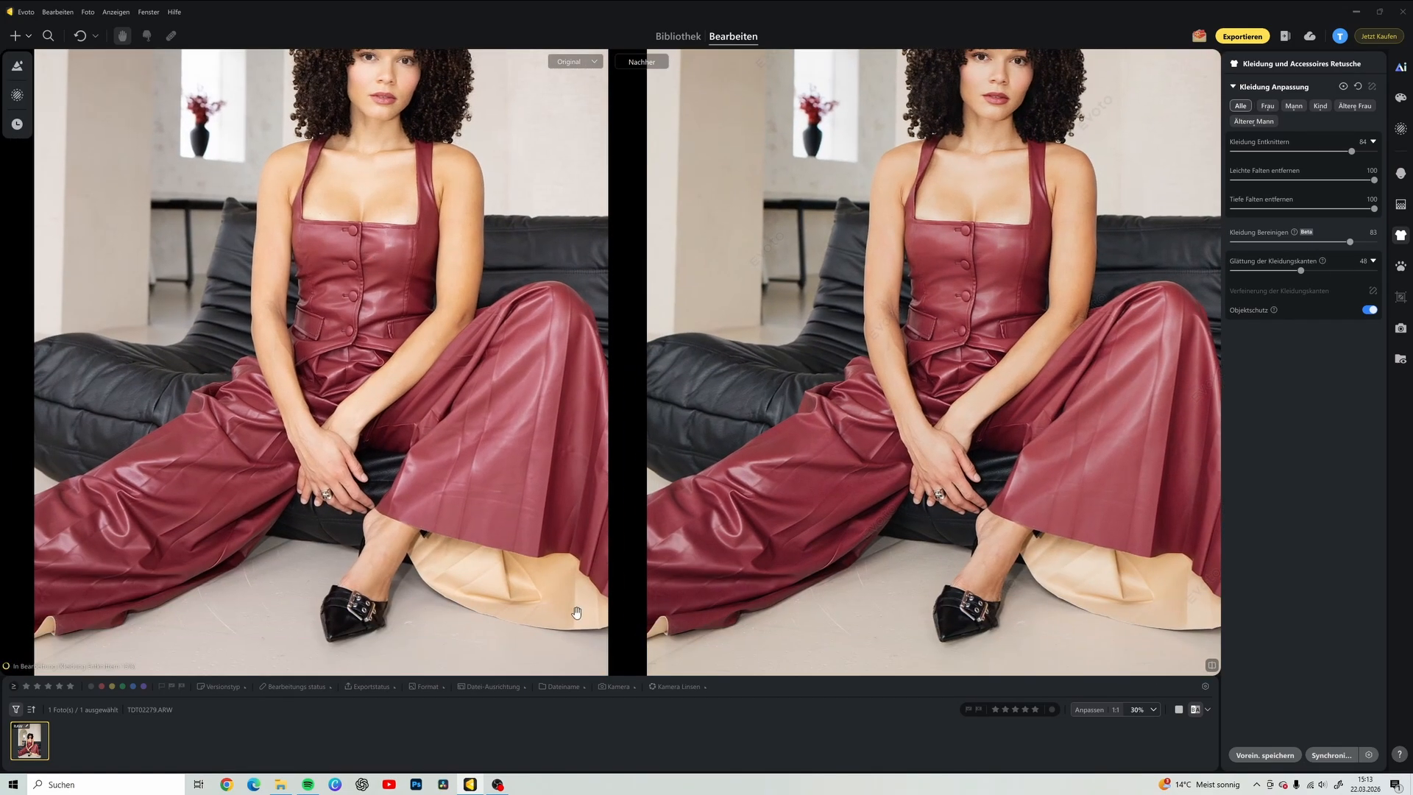
left_click_drag(1126, 364, 1109, 432)
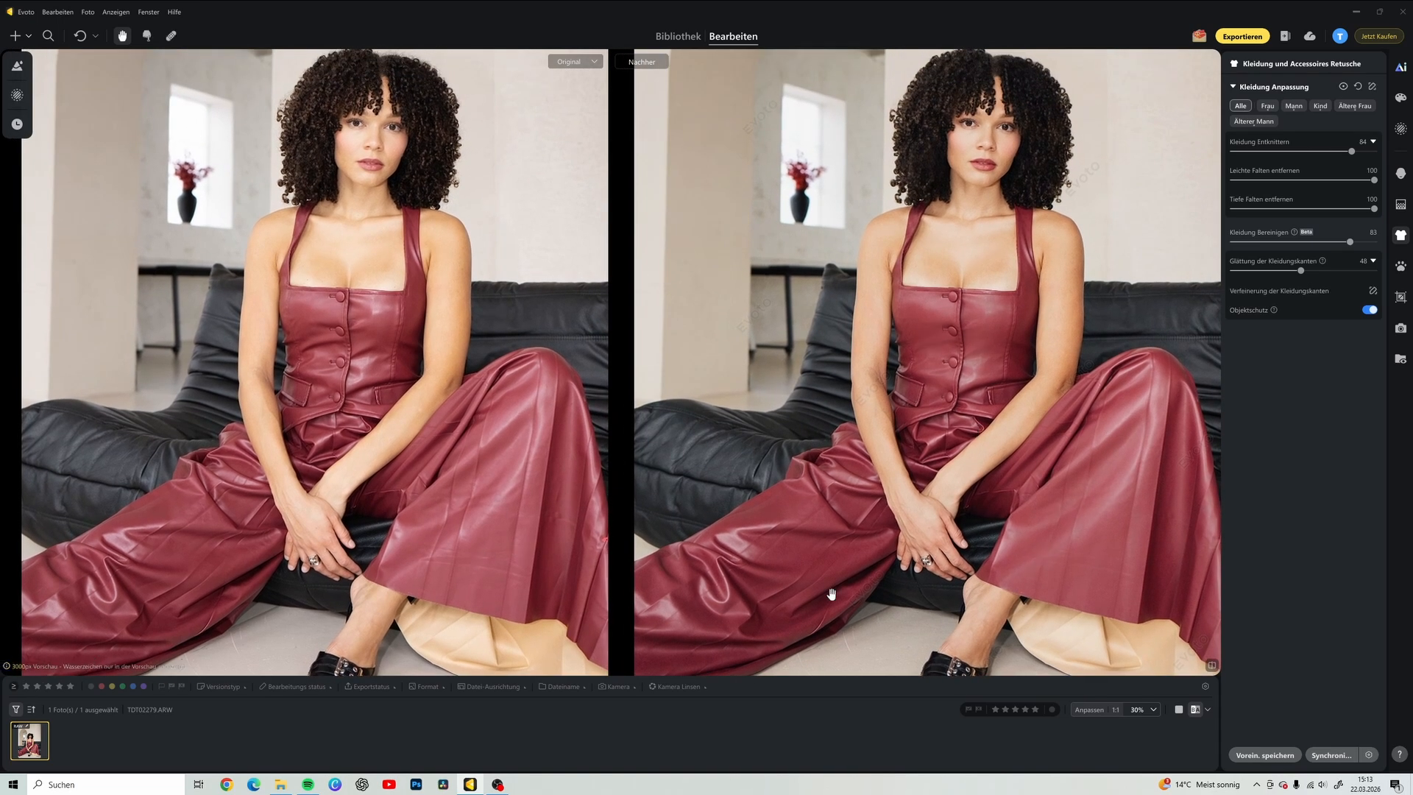
scroll(1015, 369, "down", 3)
scroll(1013, 366, "down", 1)
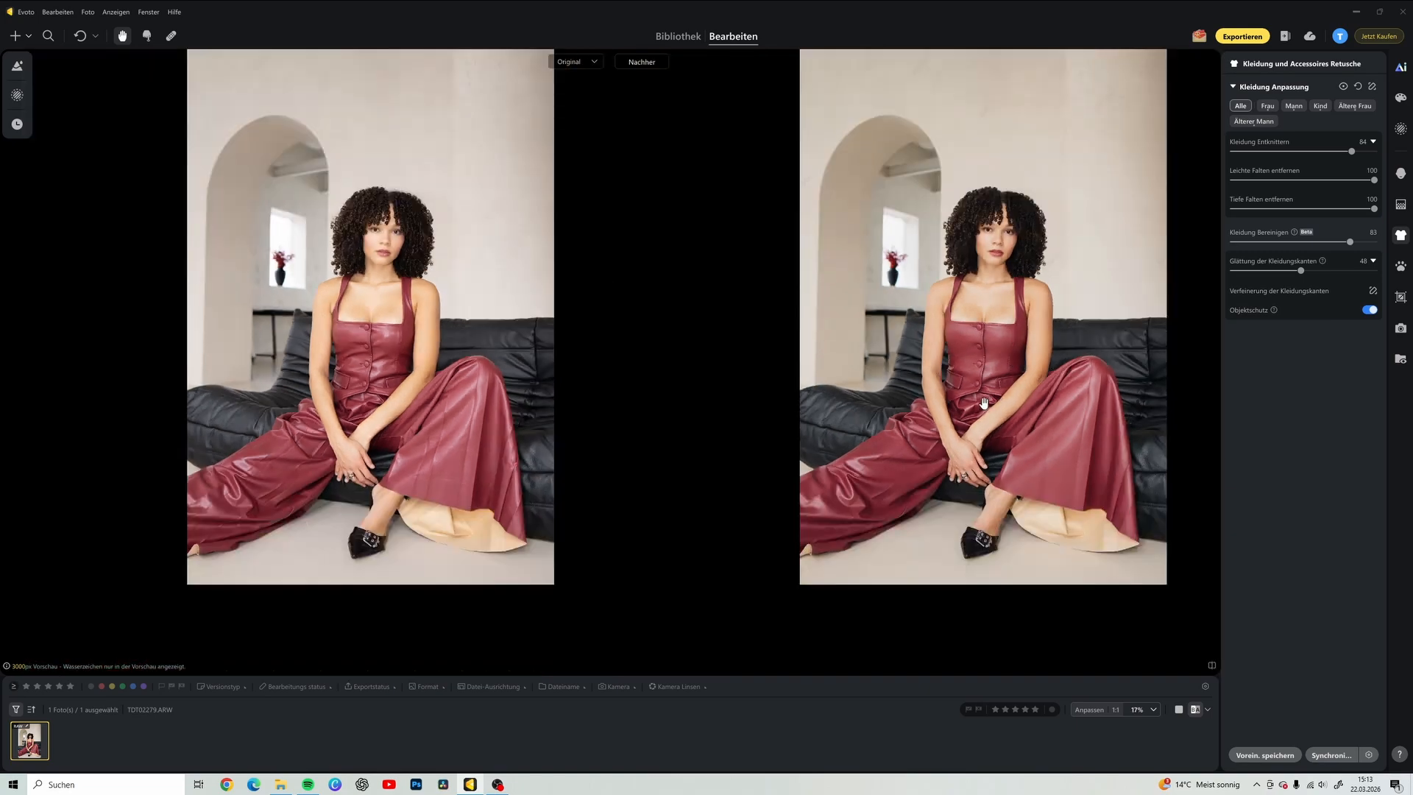
Reduce Kleidung Entknittern to 44 and check the outfit and the portrait against the original.
scroll(1017, 380, "up", 1)
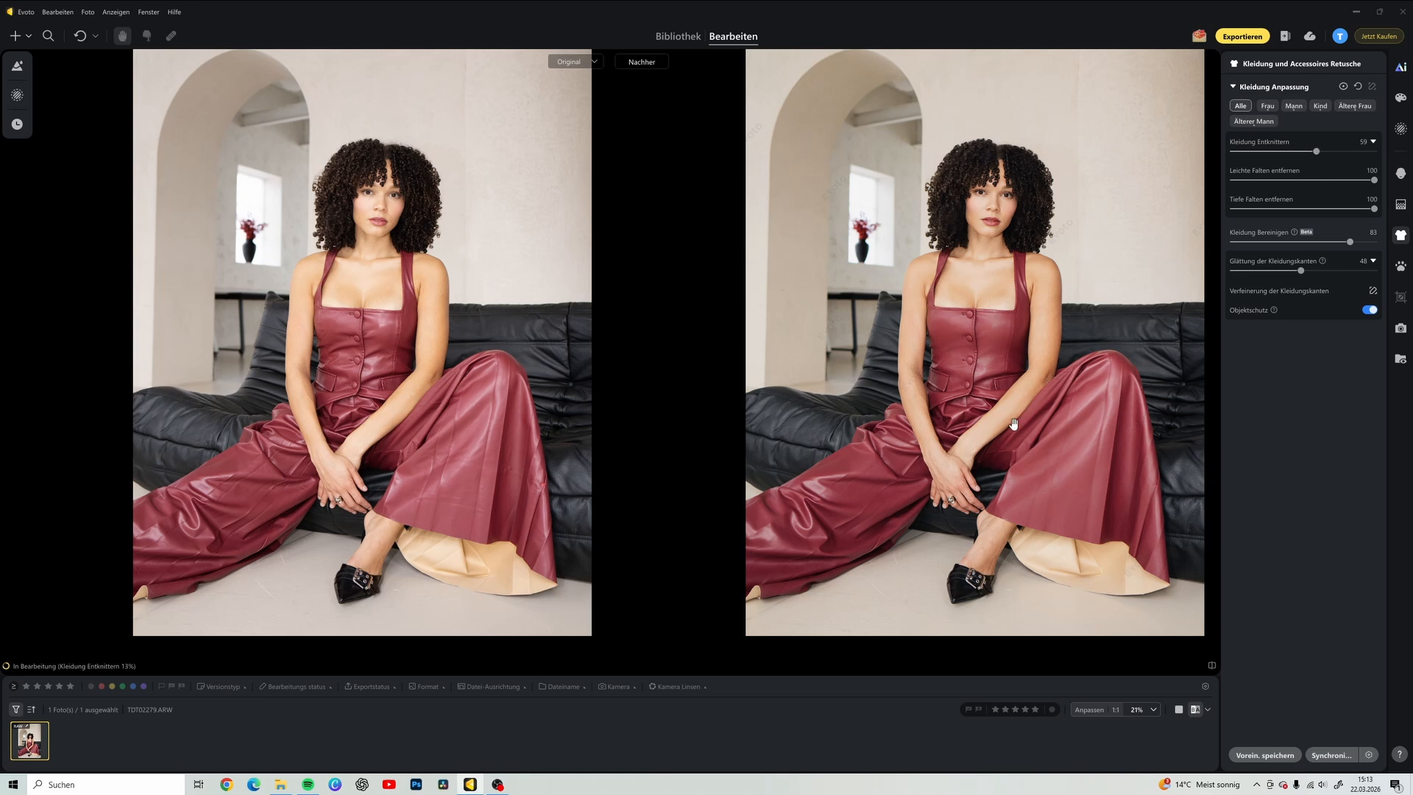
left_click_drag(1316, 152, 1295, 153)
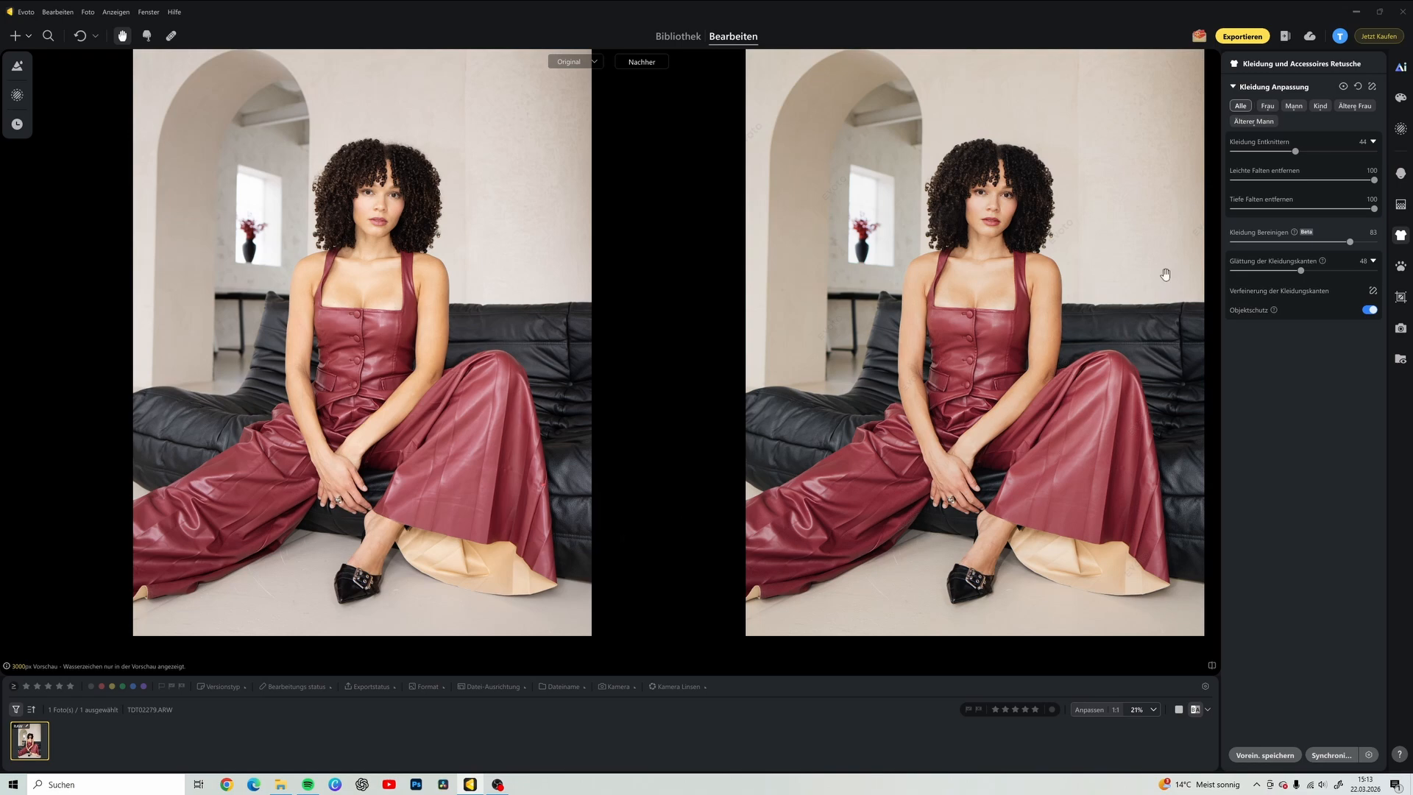
scroll(943, 437, "up", 3)
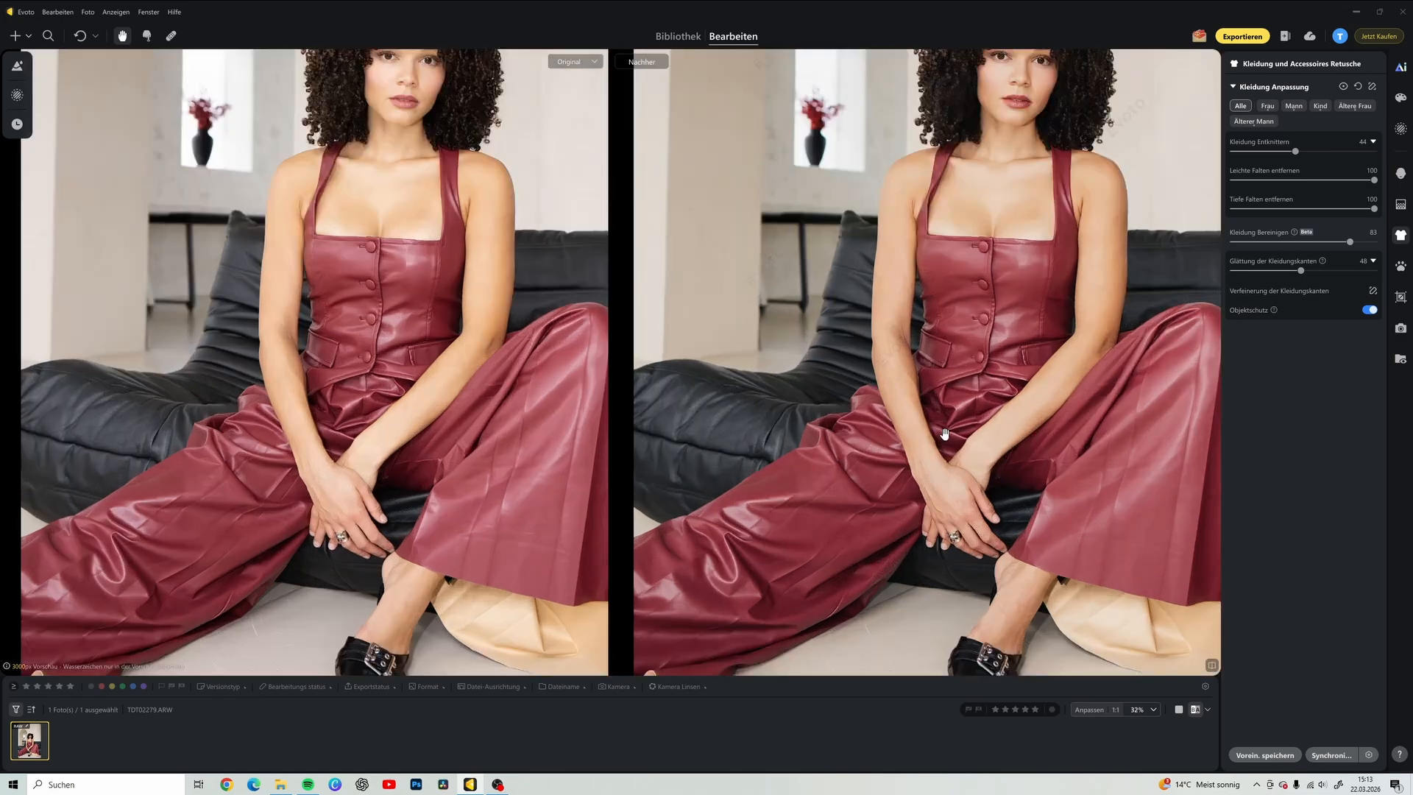
left_click_drag(961, 257, 920, 405)
scroll(892, 469, "up", 1)
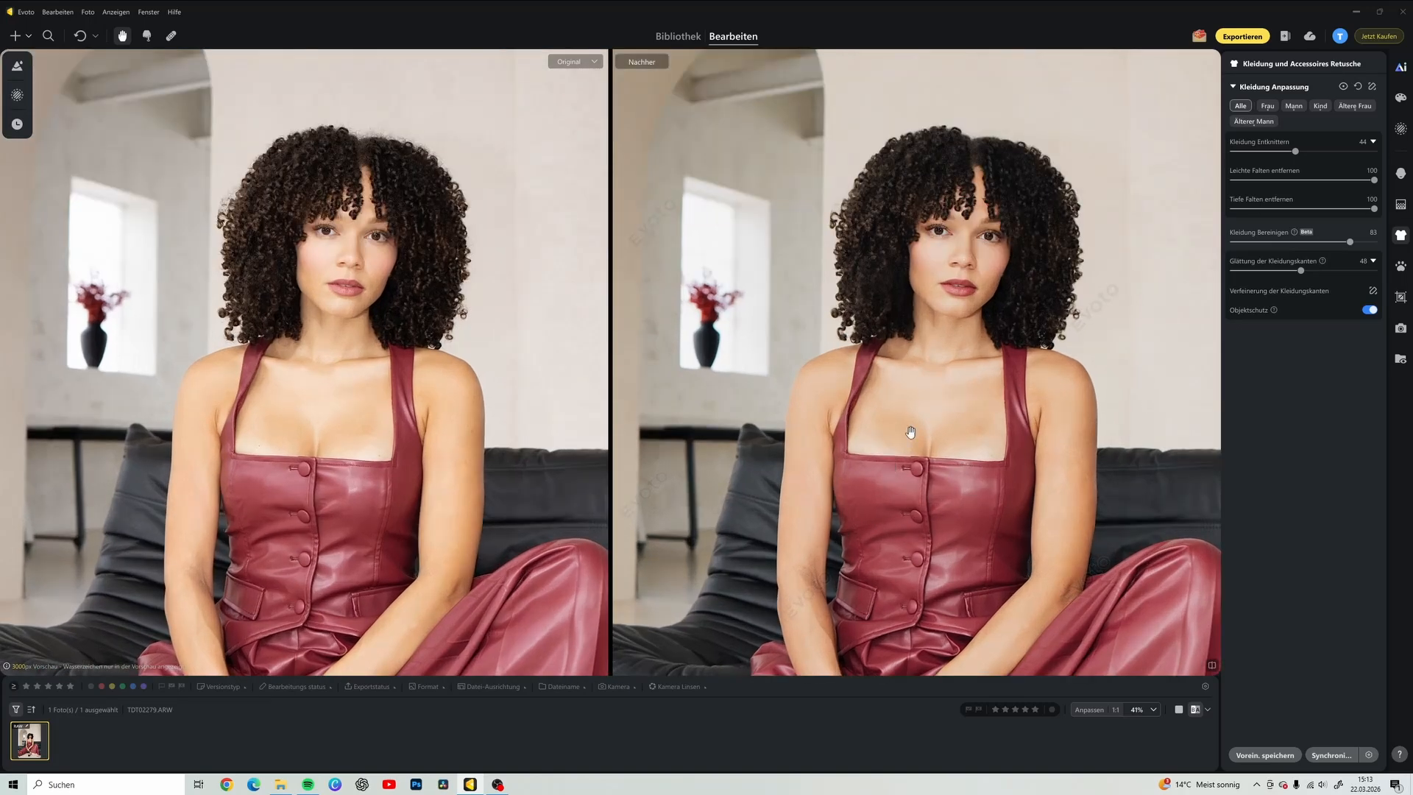
scroll(942, 519, "down", 1)
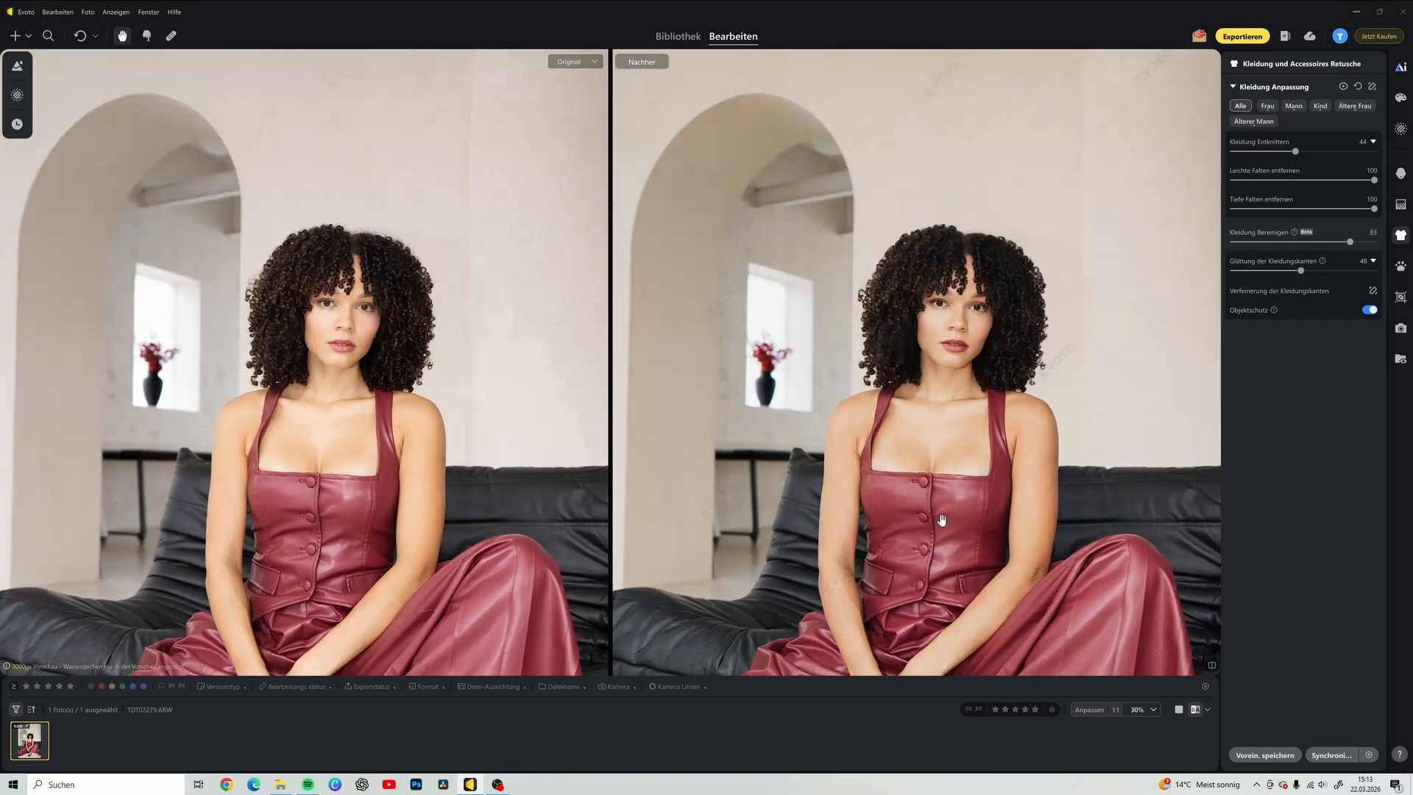
left_click_drag(942, 520, 966, 456)
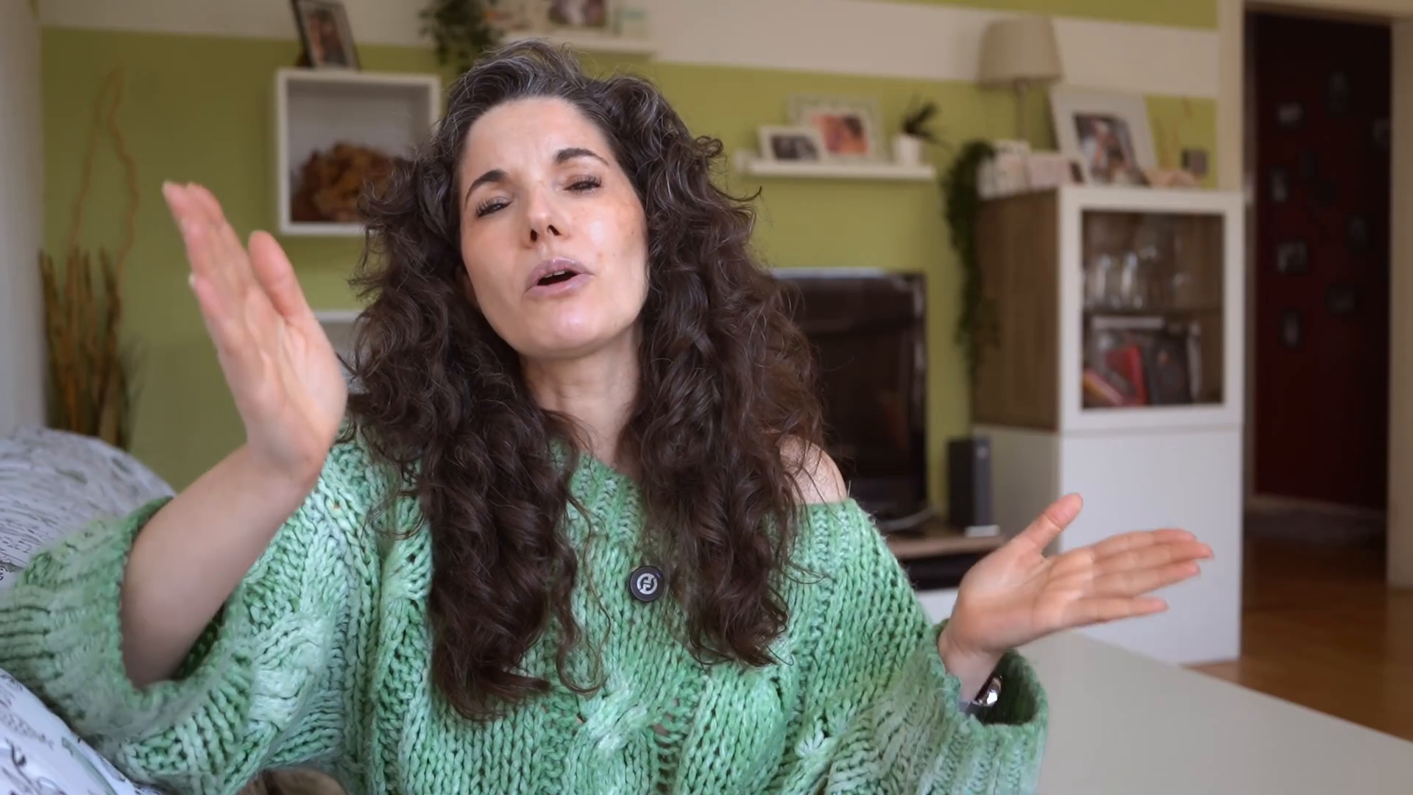